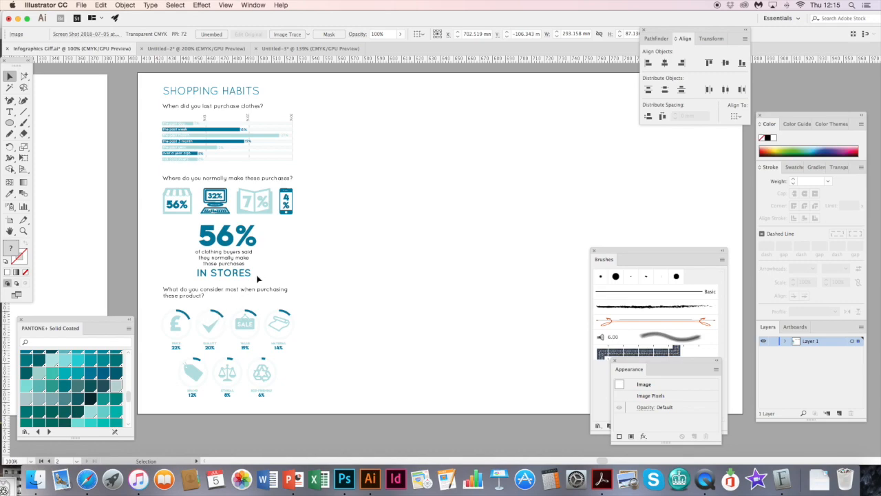
- Show the document's swatches and inspect the fonts used for the large 56% figure and the SHOPPING HABITS heading
click(793, 167)
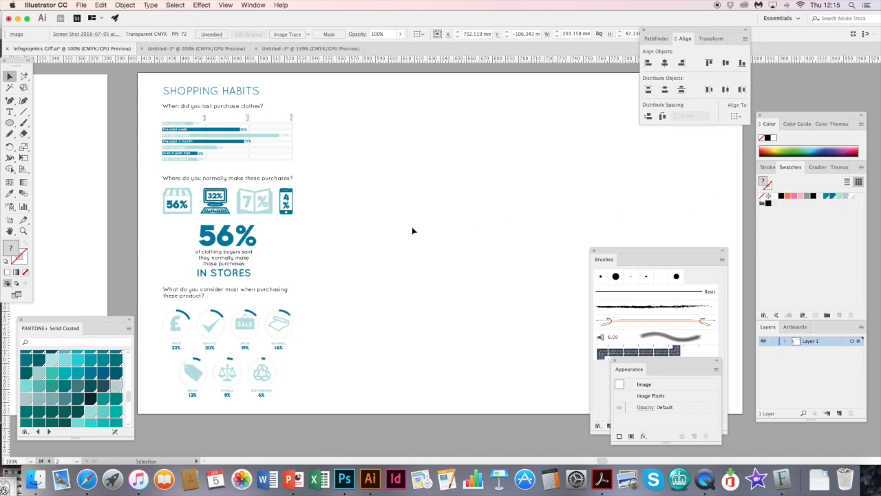
click(278, 214)
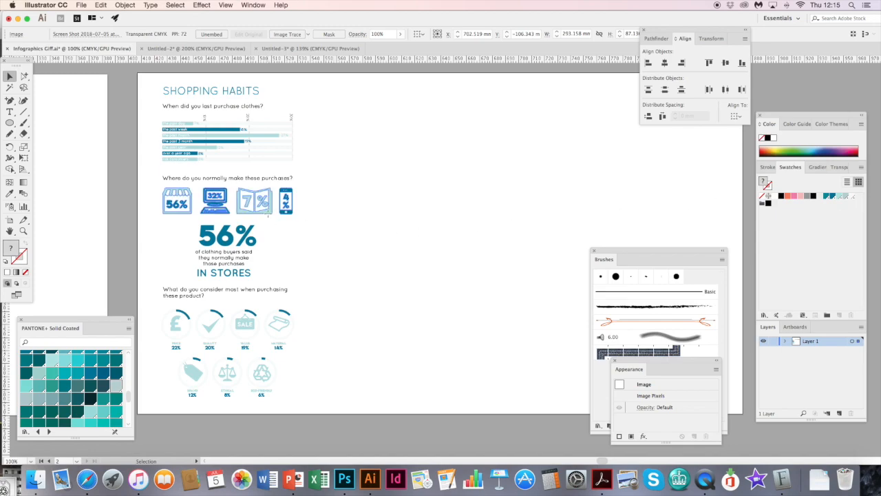
click(250, 245)
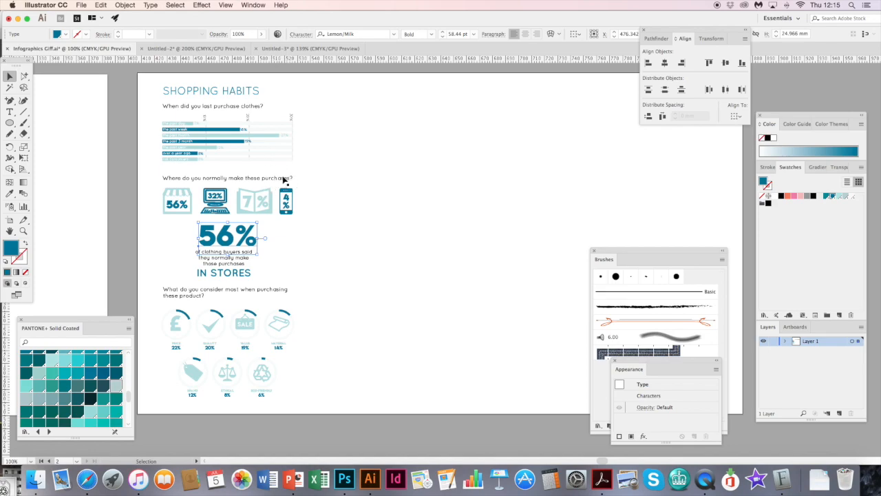
click(336, 184)
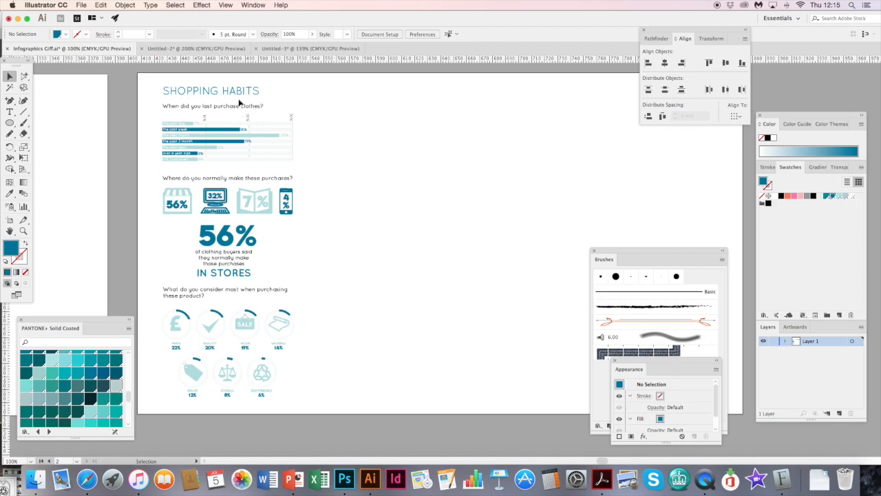
click(237, 92)
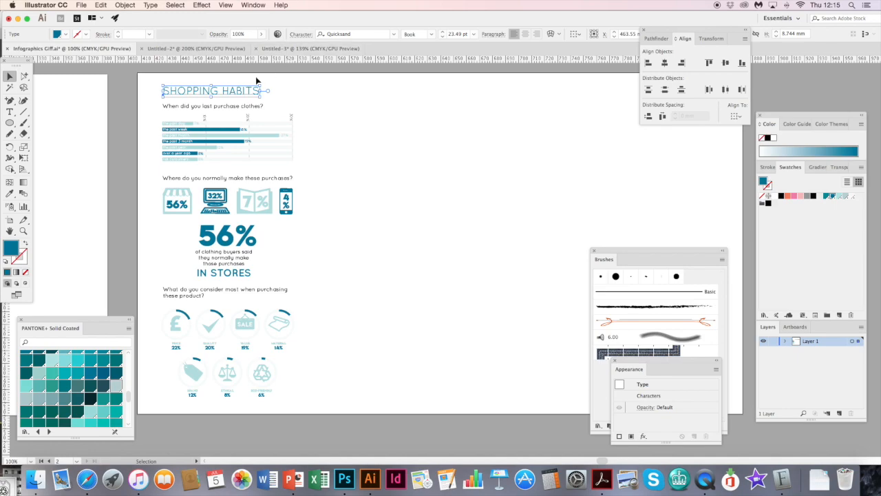
click(294, 100)
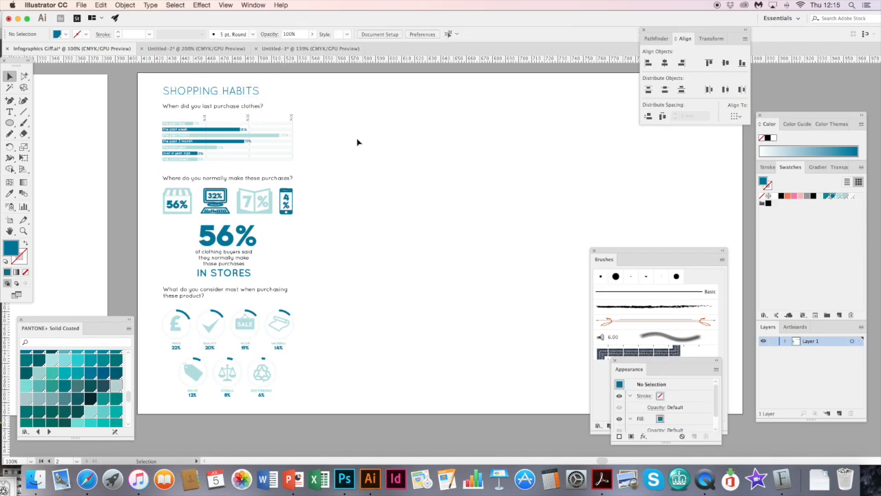
click(231, 254)
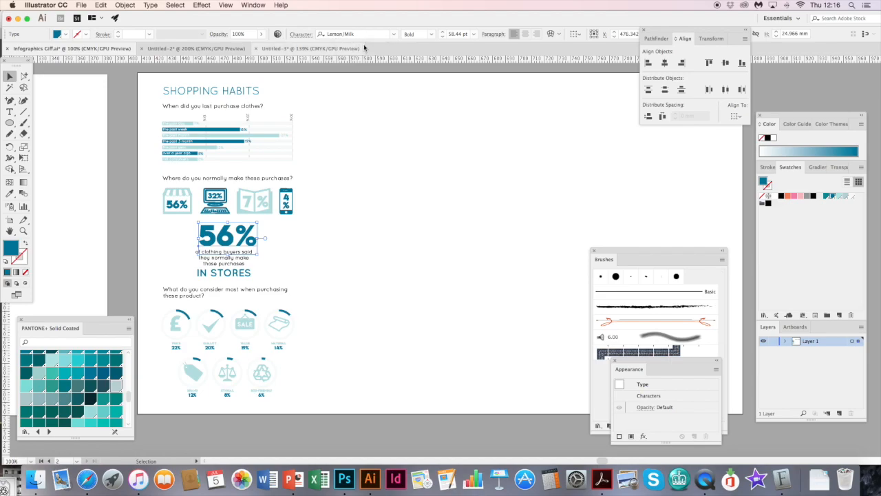
click(308, 256)
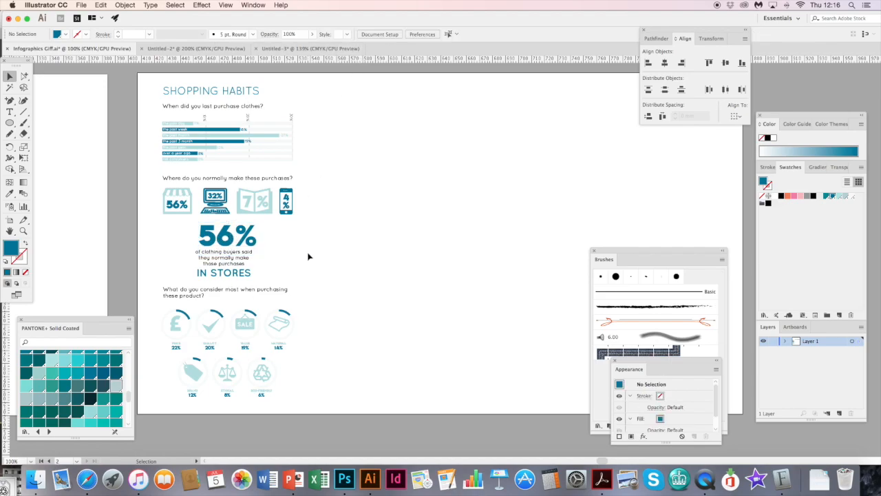
- Switch to Safari and download the Lemon/Milk font from the Sans serif page on dafont.com
click(87, 479)
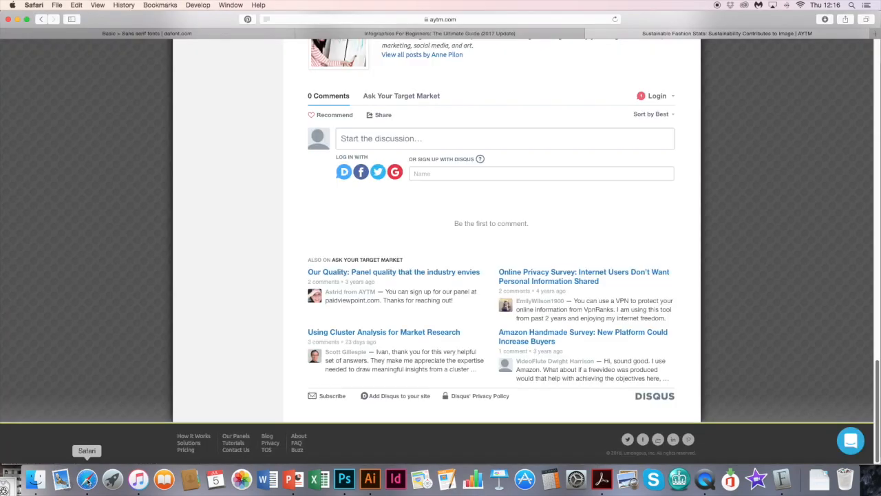
click(183, 34)
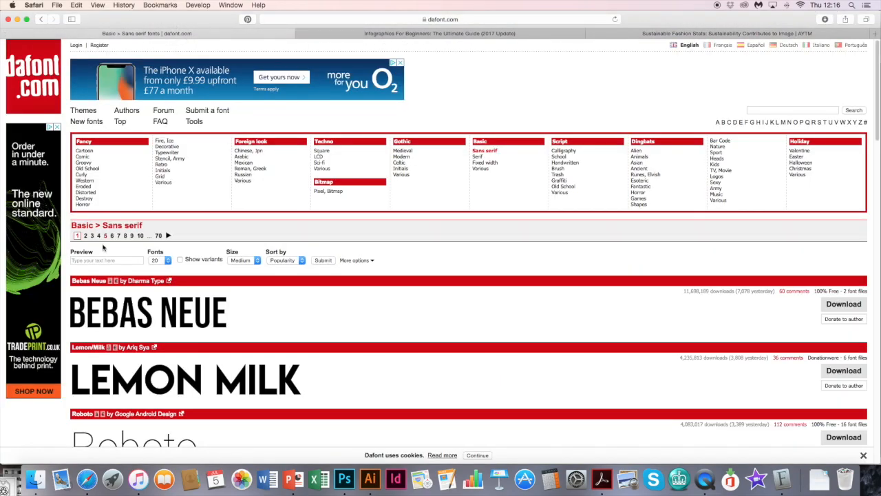
scroll(792, 152, down, 4)
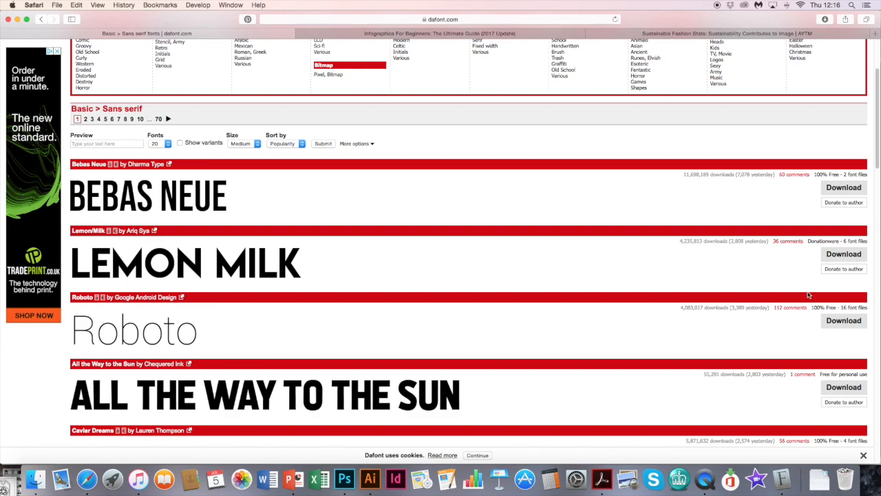
click(841, 255)
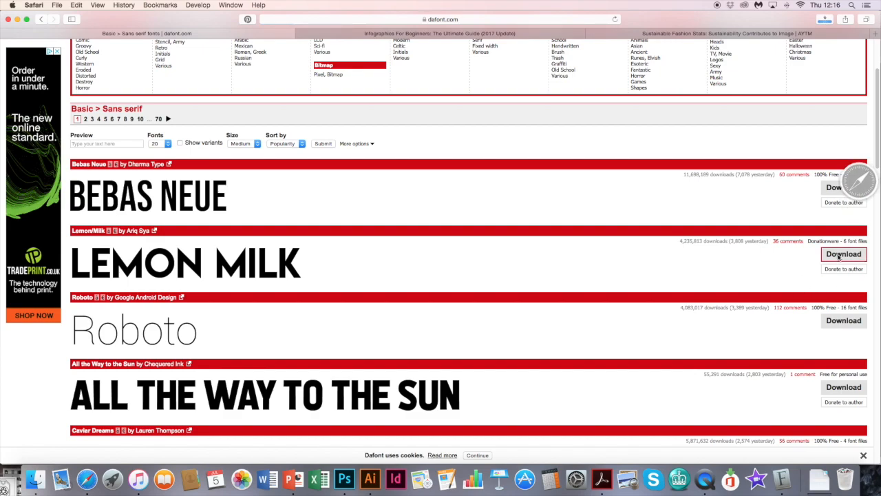
- Preview LemonMilkbold.otf from the lemon_milk folder in Downloads, then close the font preview
click(820, 480)
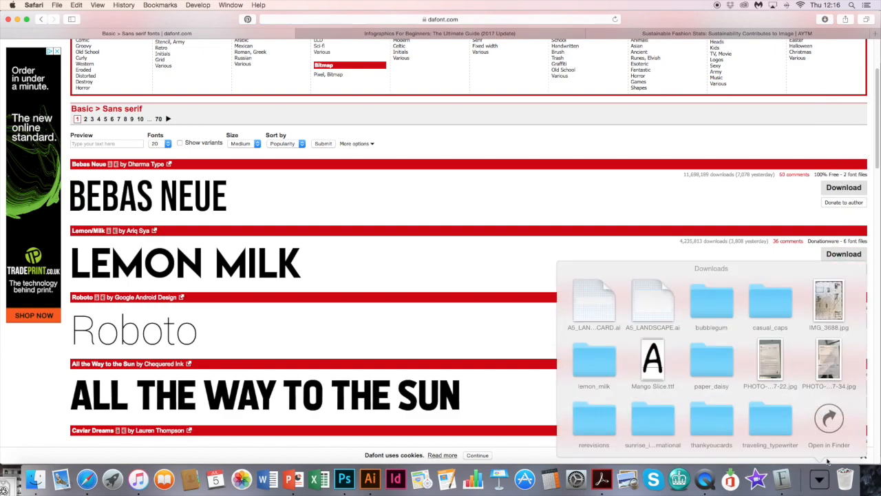
click(829, 418)
click(219, 214)
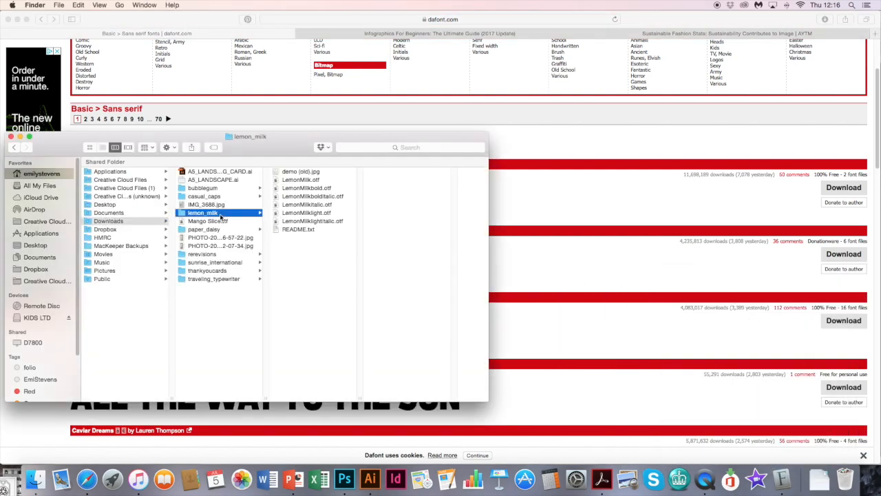
double_click(319, 191)
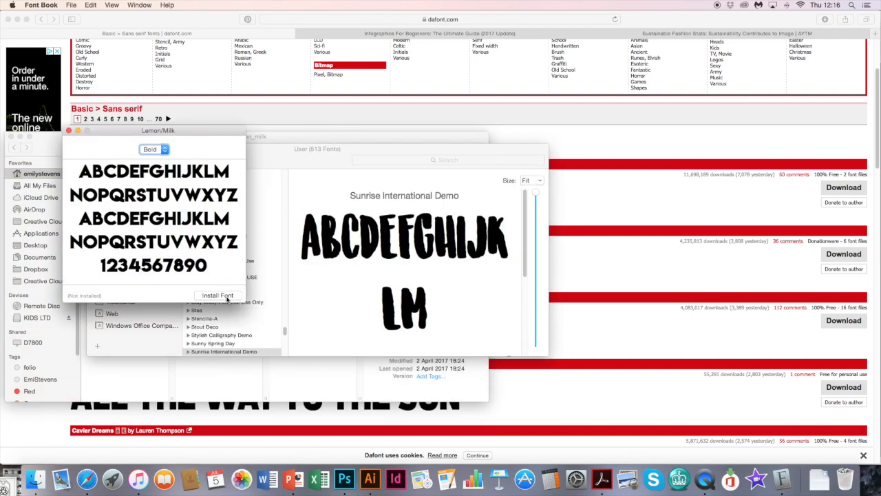
click(69, 130)
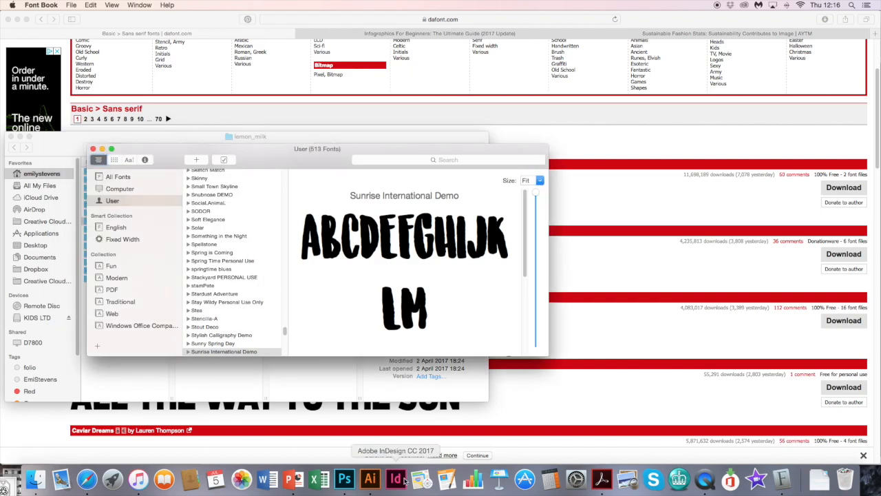
- Switch back to Illustrator and check the font of the SHOPPING HABITS heading
click(370, 478)
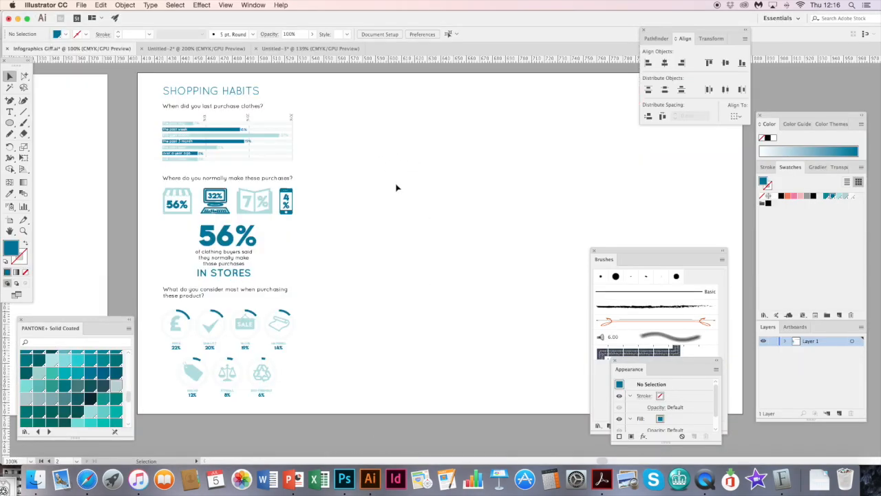
click(251, 94)
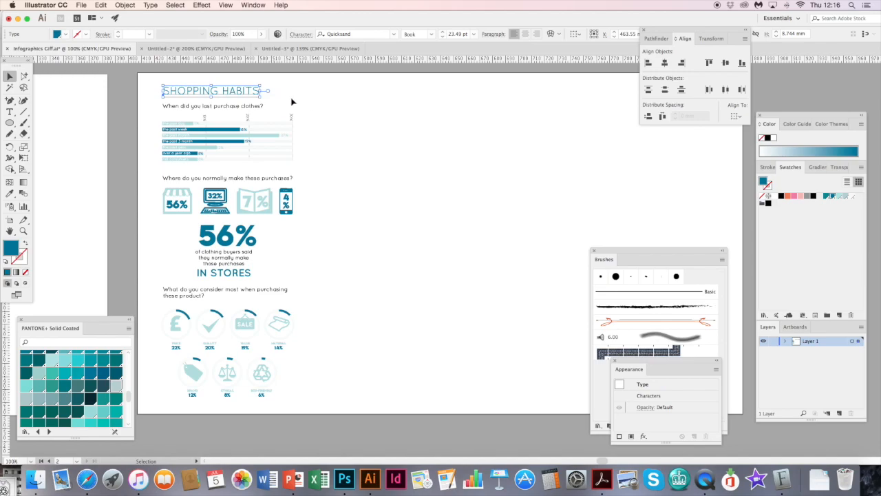
click(367, 119)
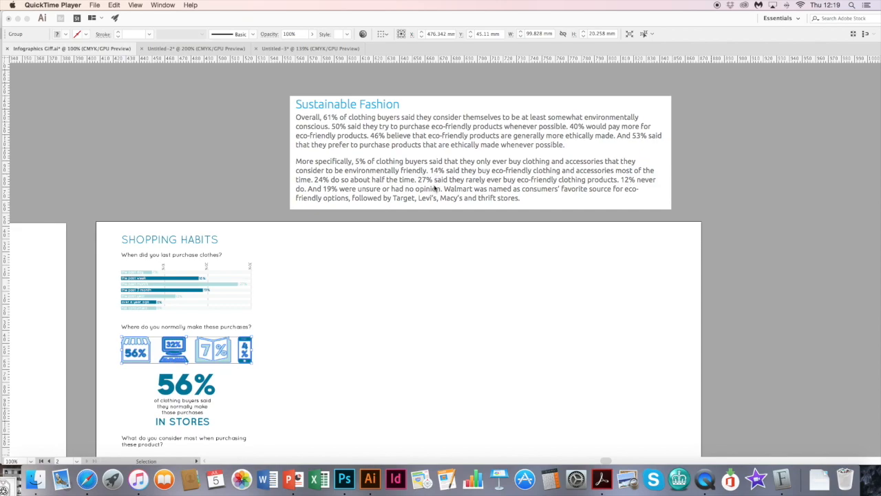
- Move the Sustainable Fashion text screenshot from above the artboard onto it, beside the shopping habits column
click(424, 190)
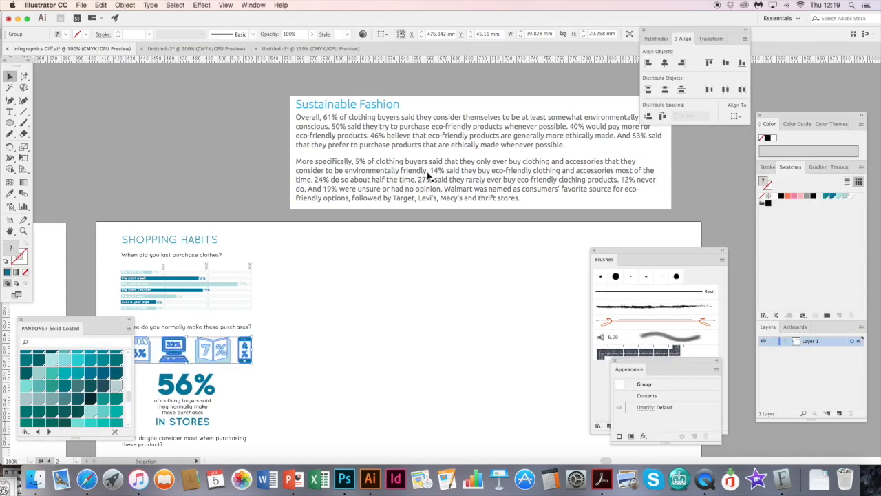
scroll(432, 183, down, 3)
drag(408, 102, 414, 262)
scroll(377, 256, down, 3)
scroll(378, 256, left, 2)
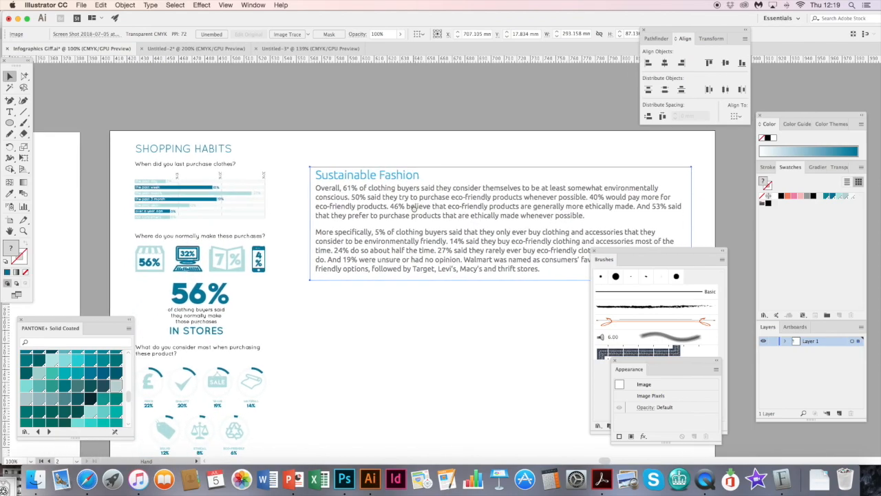
- Duplicate the SHOPPING HABITS heading above the text screenshot and change the copy's wording to SUSTAINABLE FASHION
click(217, 152)
drag(218, 154, 378, 163)
double_click(378, 153)
key(super+a)
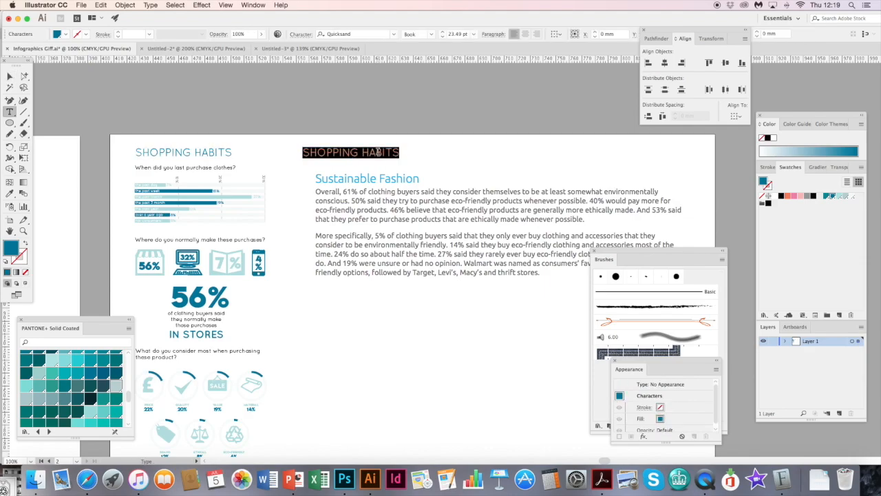
text(S)
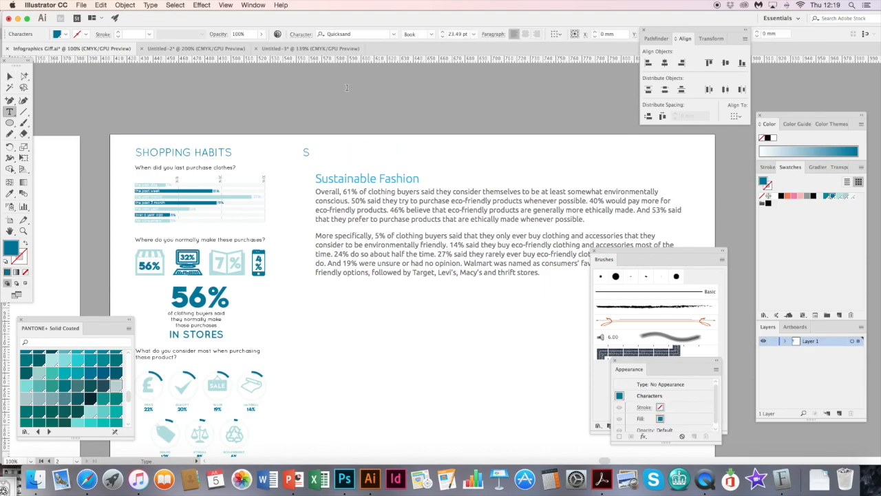
text(USTAINABLE FASHION)
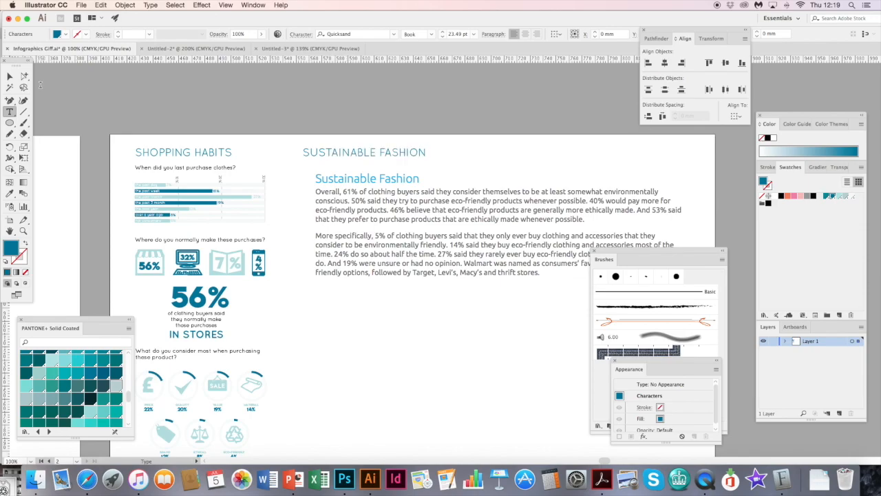
click(10, 76)
scroll(215, 112, down, 5)
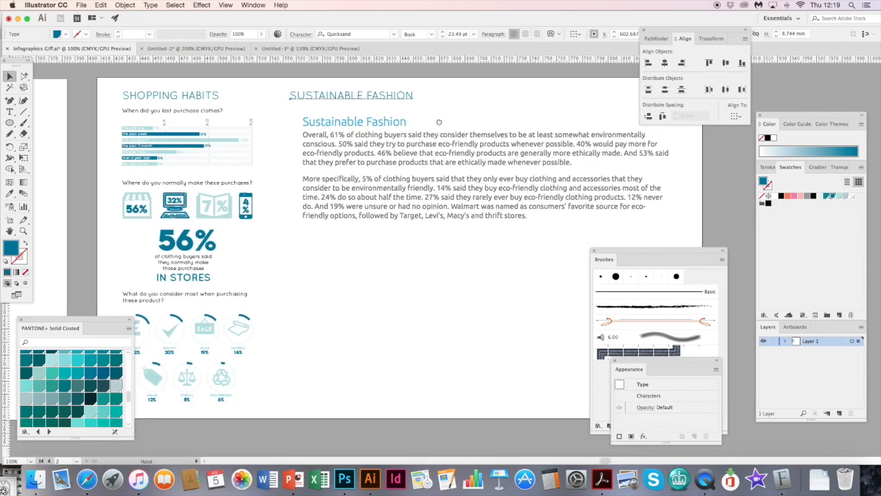
- Move the text screenshot down to about Y 56 mm, leaving space under the SUSTAINABLE FASHION heading, and deselect it
click(445, 185)
scroll(444, 158, right, 2)
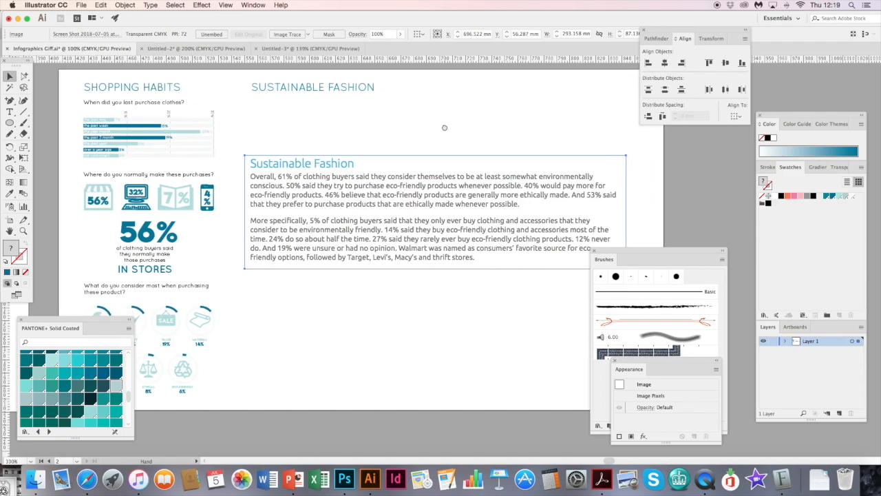
click(314, 315)
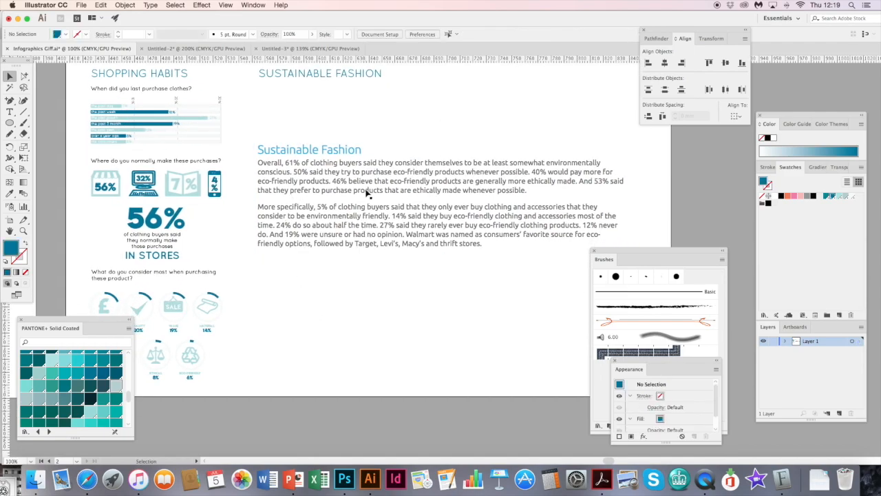
drag(343, 215, 422, 241)
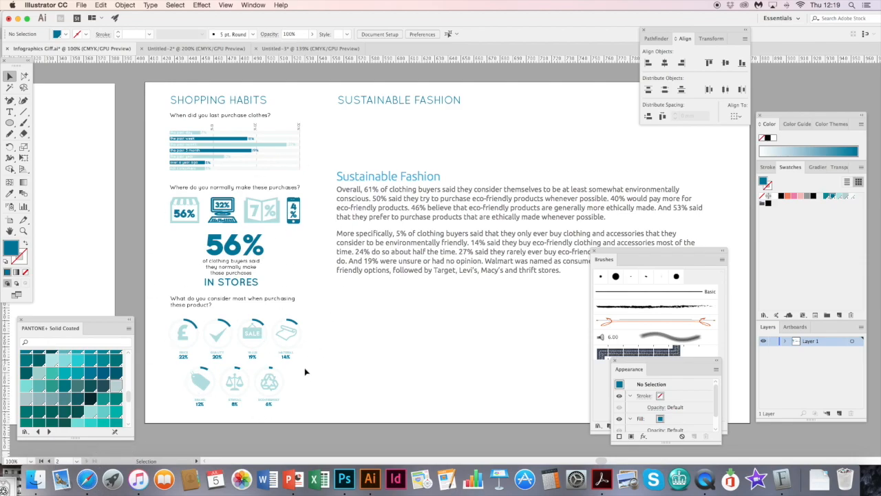
- Switch to Safari, browse the INFOGRAPHICS board on Pinterest and view the "Infographic Design Elements: 3 Color Schemes" pin
click(87, 481)
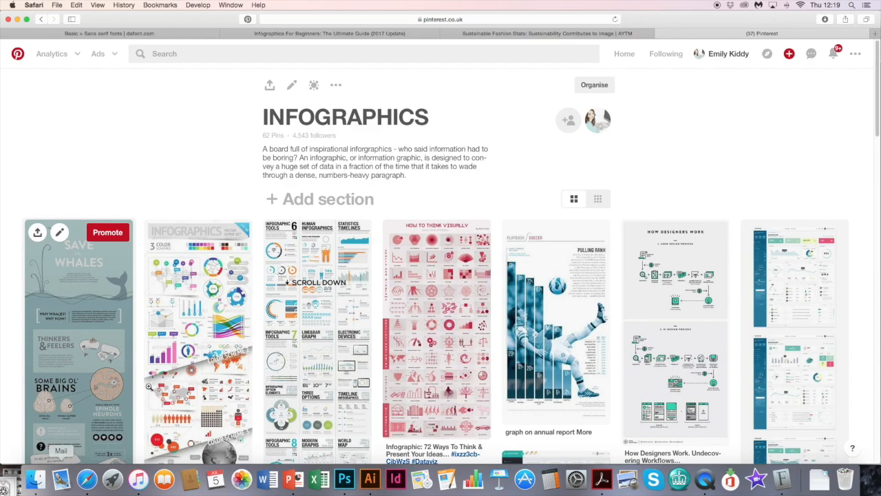
drag(877, 51, 856, 72)
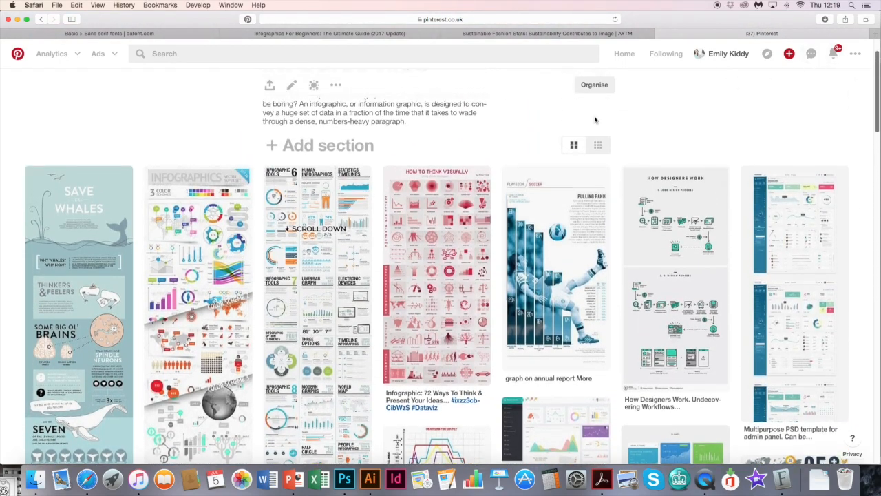
click(207, 233)
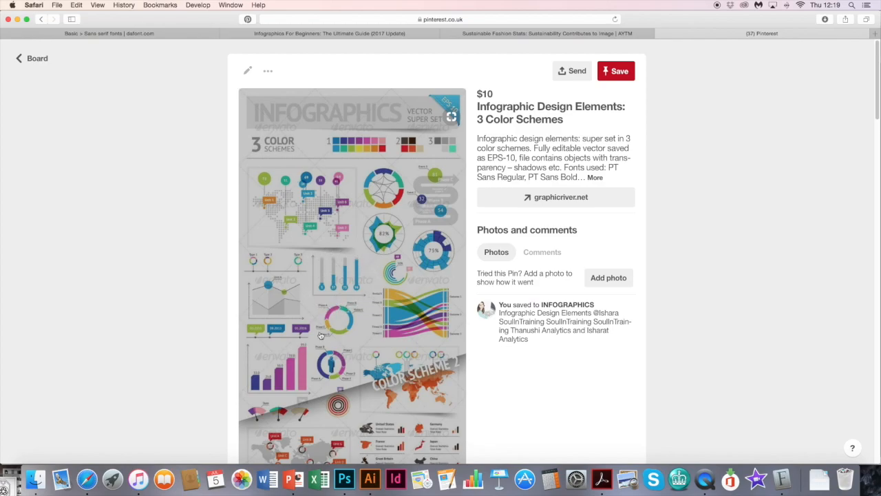
- Return to Illustrator and move the text screenshot farther down the artboard to about Y 107 mm
click(371, 486)
scroll(356, 176, down, 3)
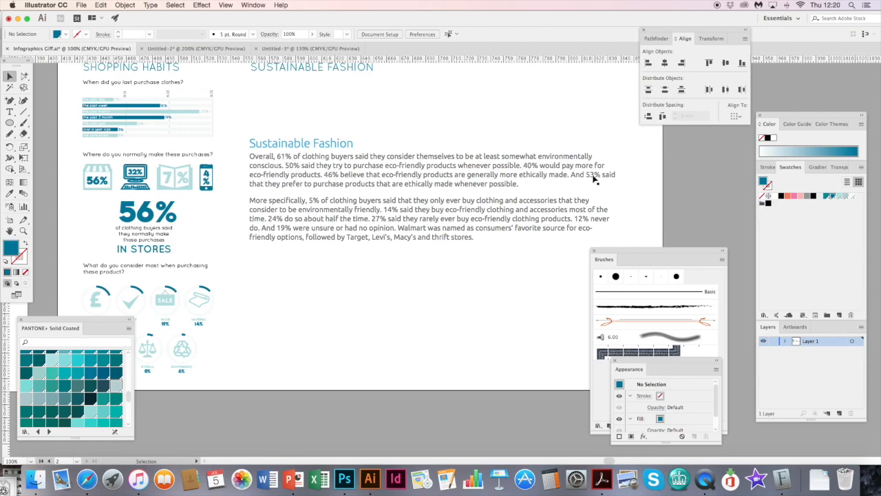
drag(377, 180, 378, 246)
scroll(378, 246, up, 3)
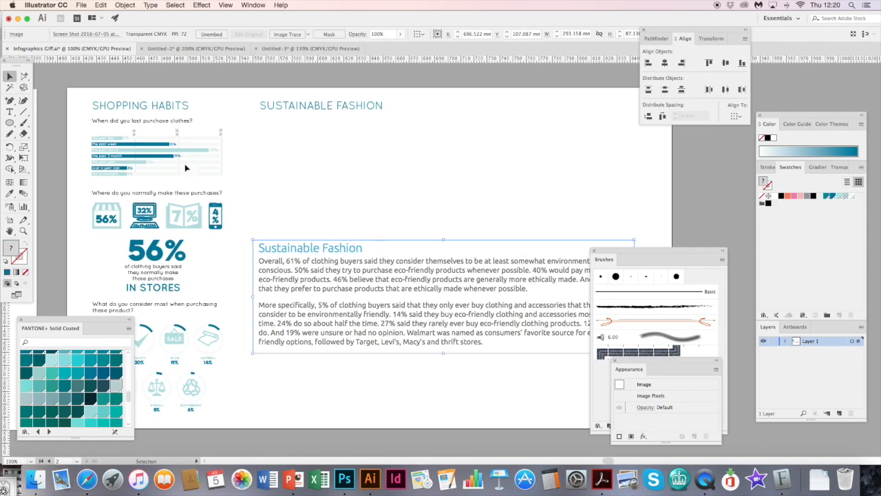
- Draw a vertical line segment about 37 mm long below the start of the SUSTAINABLE FASHION heading
click(25, 113)
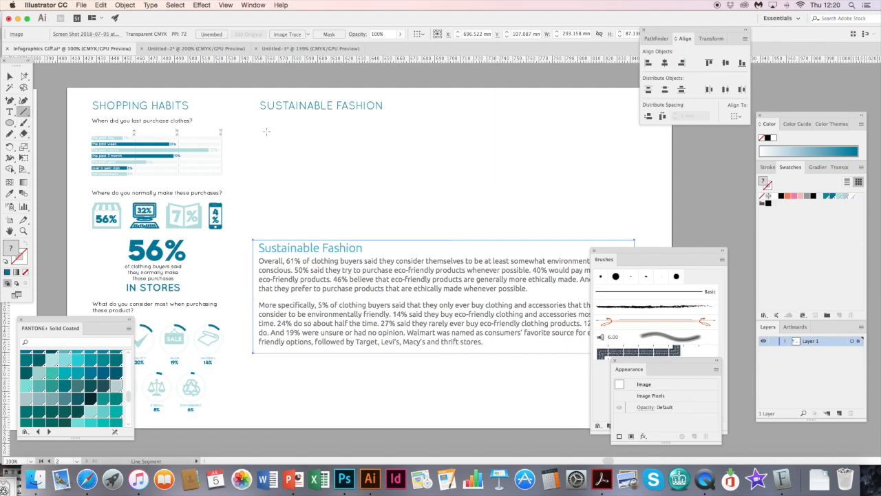
drag(266, 129, 267, 139)
drag(269, 175, 269, 176)
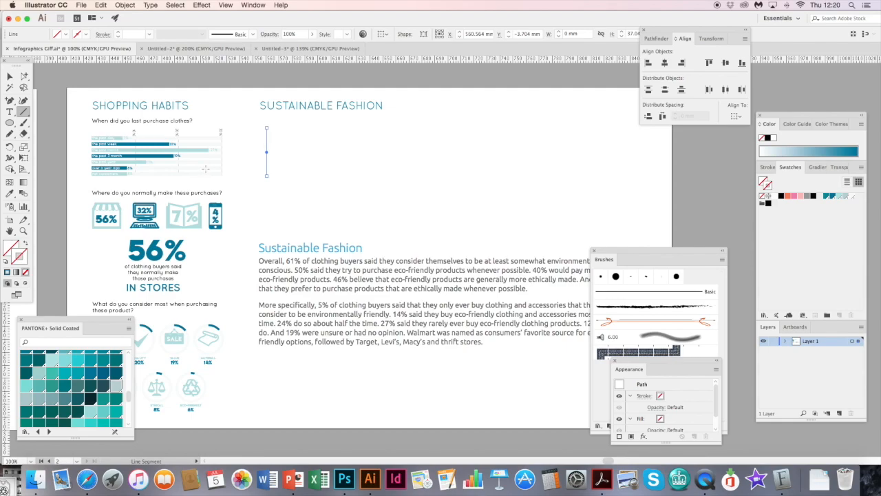
- Give the vertical line a very pale grey stroke from the swatches and set its weight to 8 pt
click(852, 197)
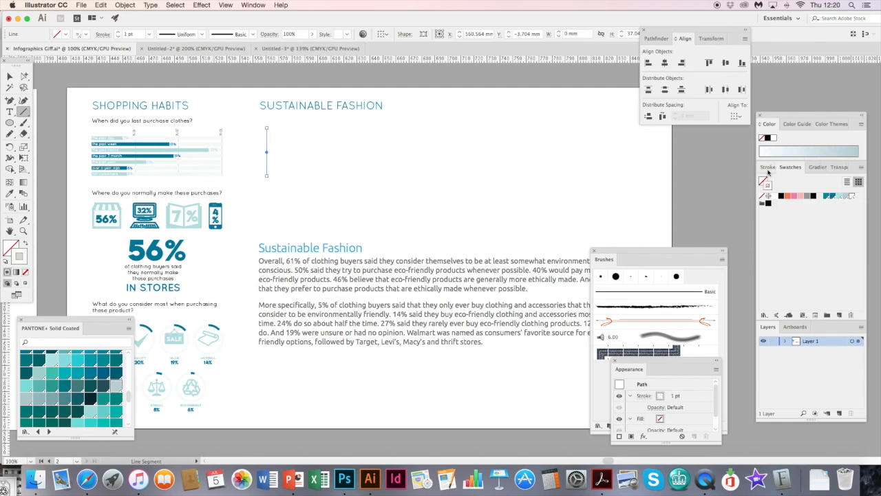
click(768, 168)
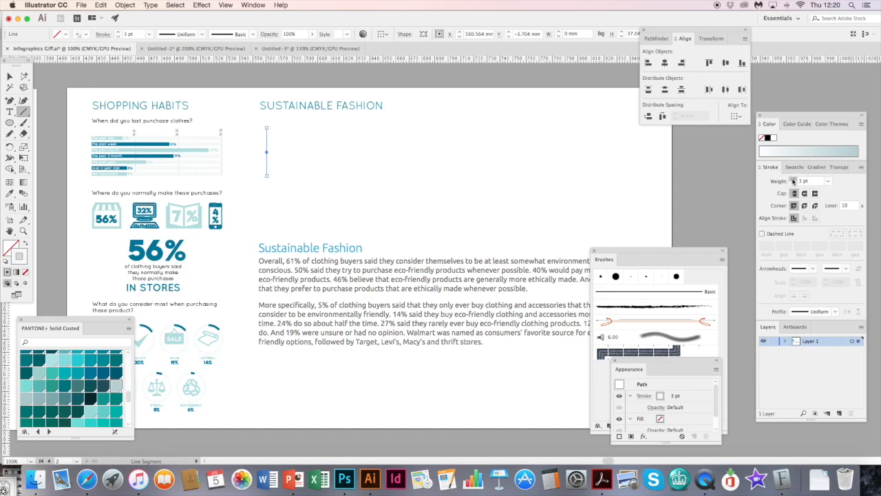
key(super+plus)
key(super+plus)
key(super+plus)
key(super+plus)
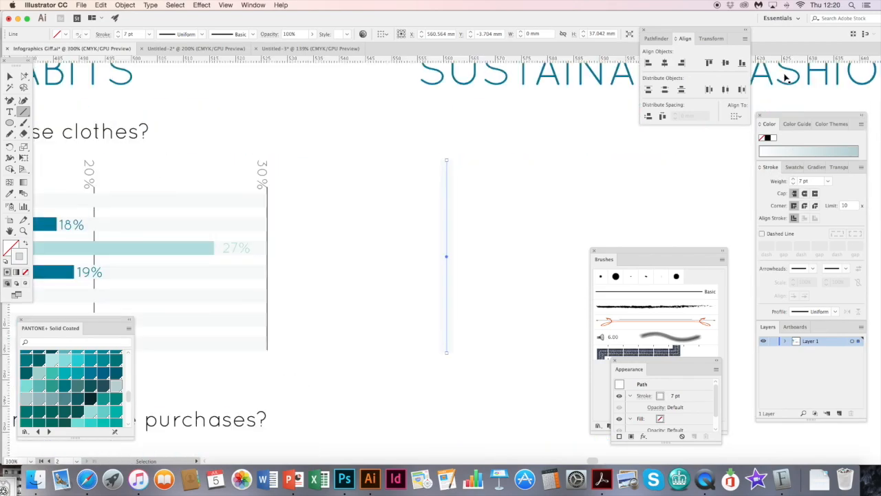
drag(501, 202, 409, 158)
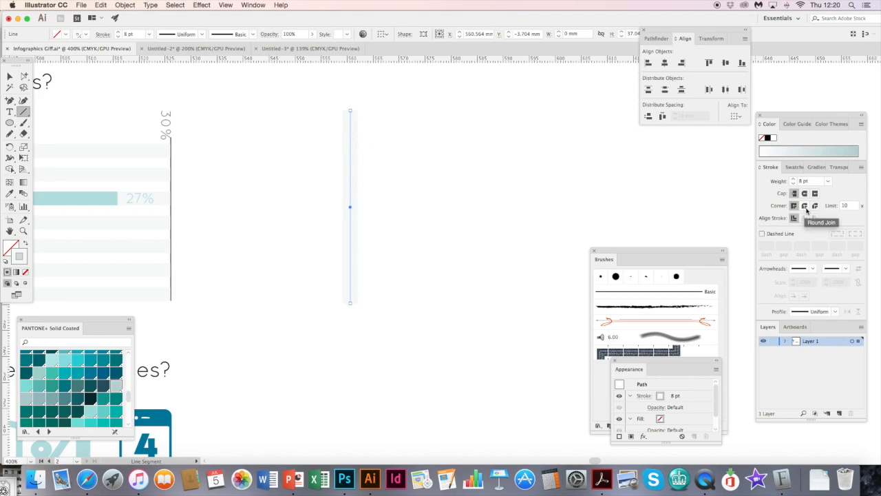
- Apply a round cap and round join to the pale vertical line and deselect it
key(super+plus)
key(super+plus)
key(super+plus)
drag(463, 218, 408, 285)
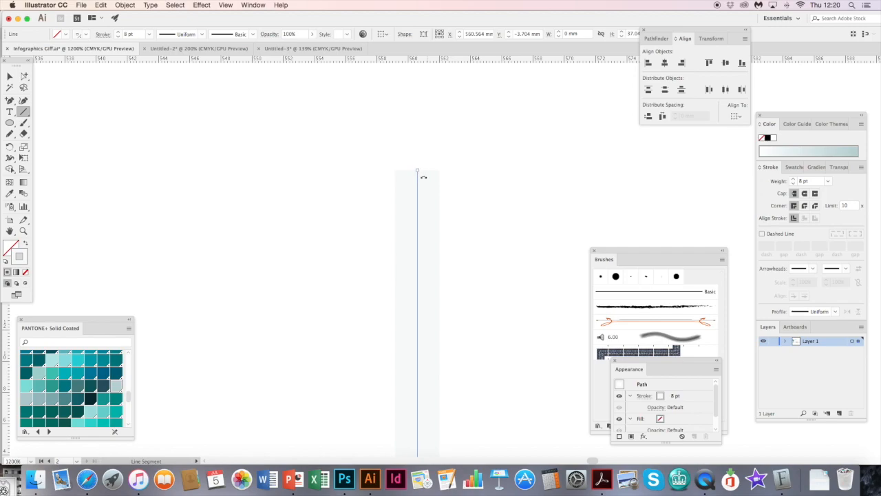
click(805, 194)
click(804, 205)
click(9, 76)
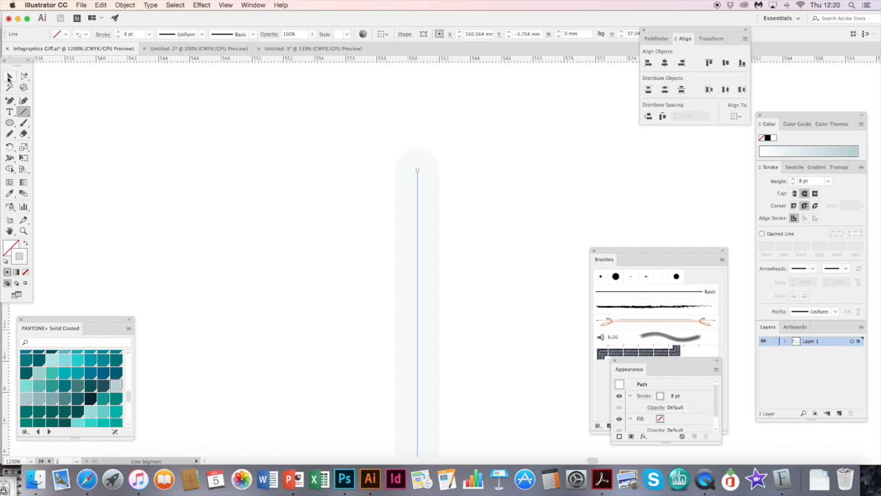
click(234, 140)
key(super+minus)
key(super+minus)
key(super+minus)
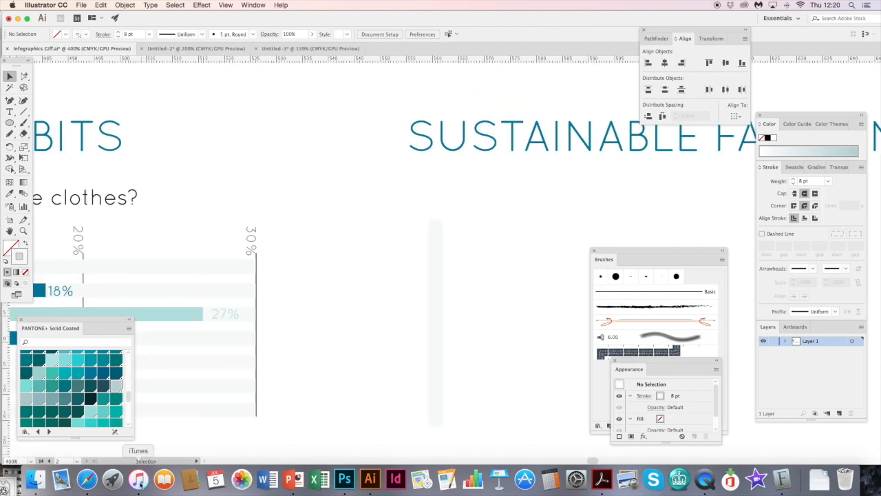
- Switch to Safari to view the vertical bar chart in the "Infographic Design Elements: 3 Color Schemes" pin and return to Illustrator
click(89, 485)
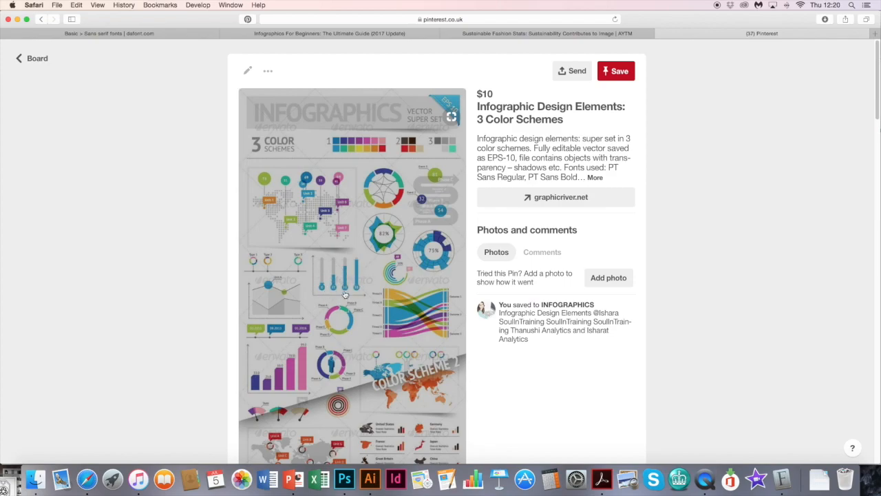
click(371, 482)
- Paste a copy of the pale vertical line in front at the same place and colour its stroke dark teal blue
drag(452, 263, 374, 157)
click(357, 146)
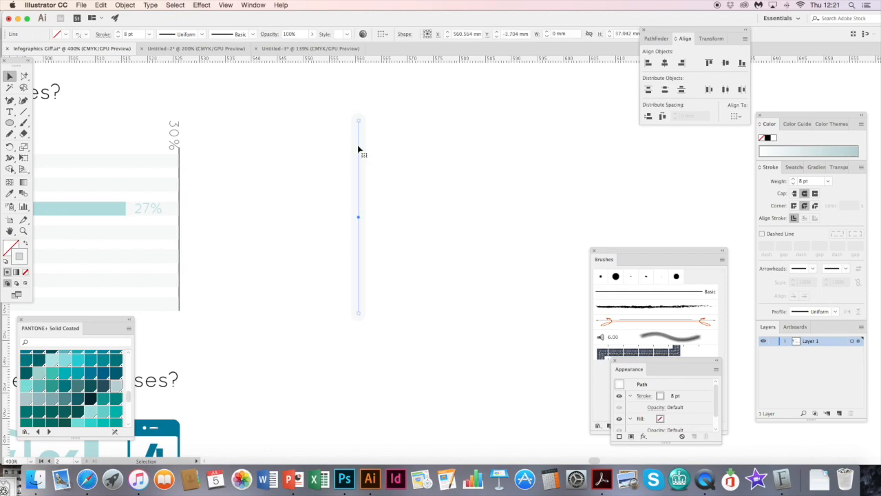
click(412, 146)
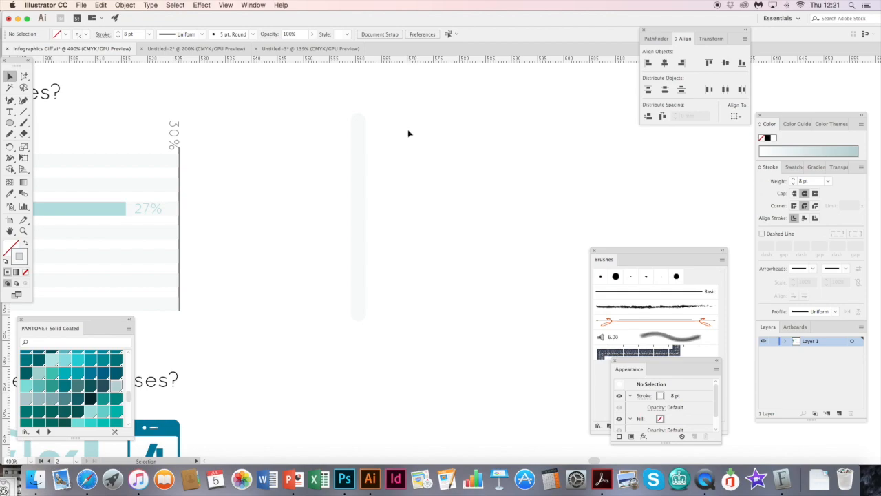
key(super+f)
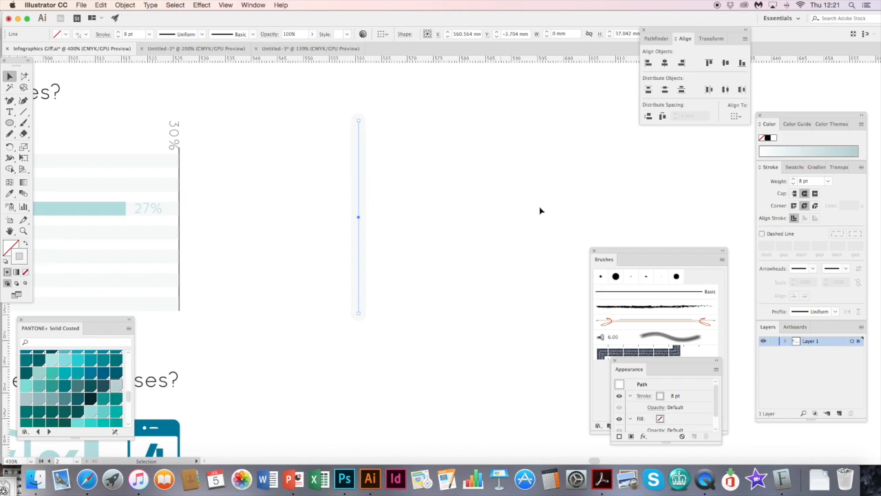
click(791, 166)
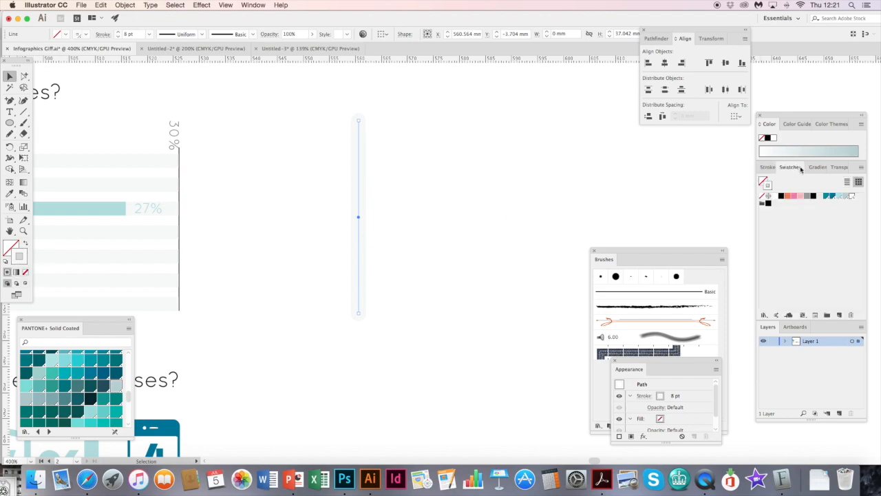
click(832, 196)
click(832, 197)
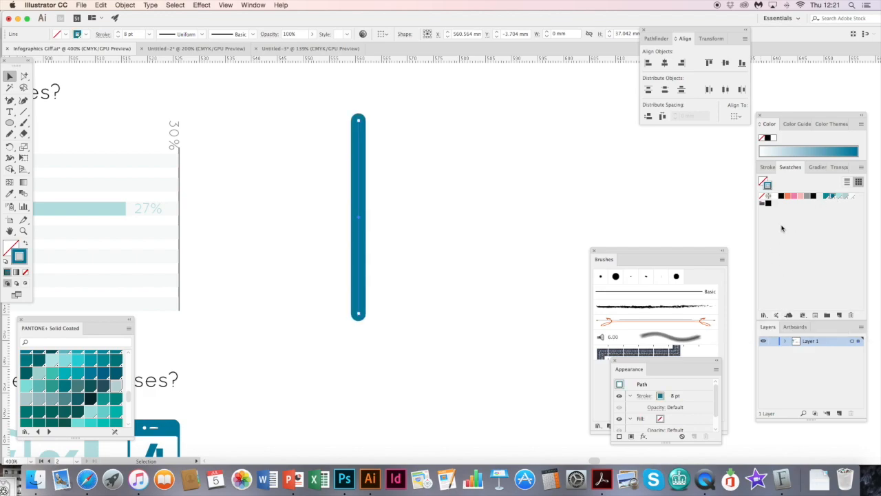
- Change the dark teal line's ends to a butt cap and its corners to a miter join
click(771, 170)
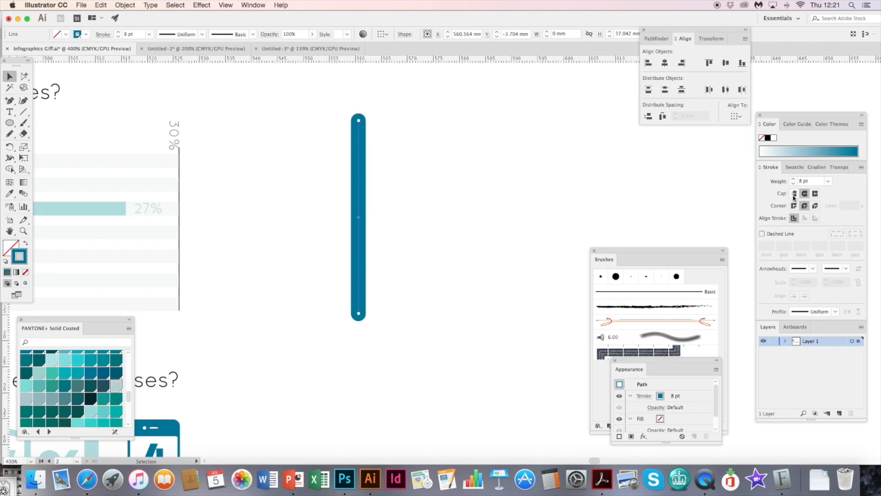
click(794, 194)
click(794, 206)
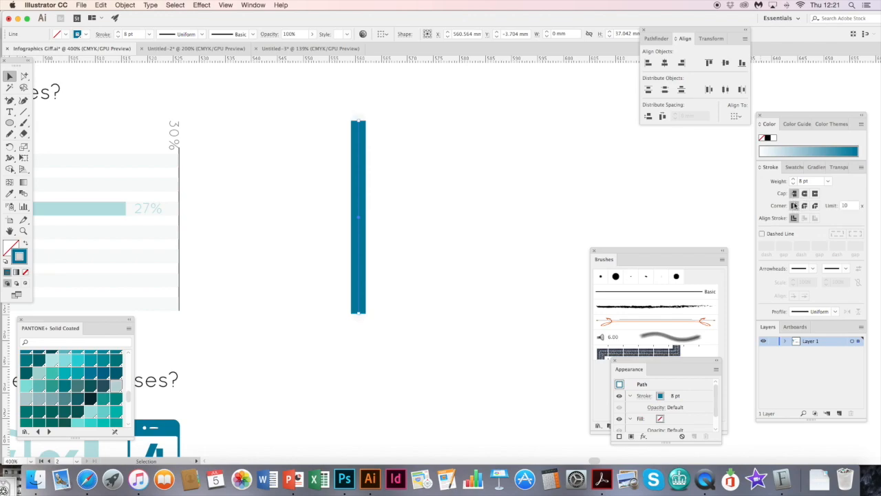
key(super+equal)
key(super+equal)
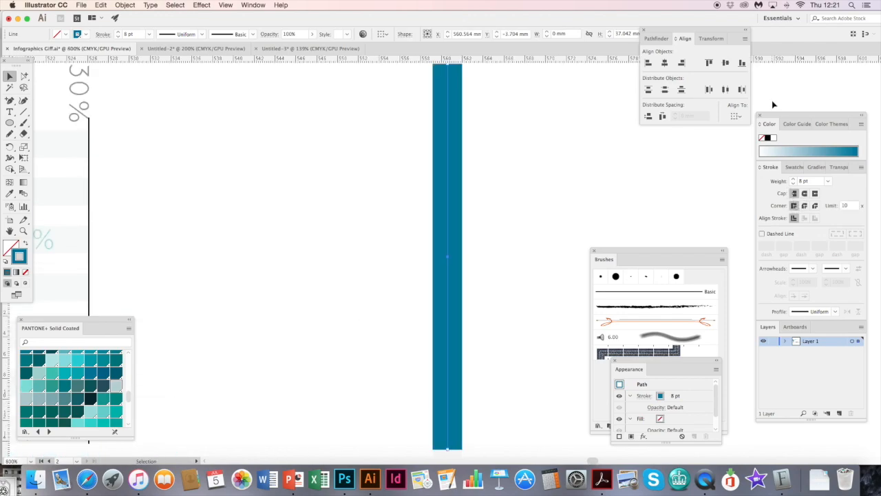
drag(464, 127, 349, 213)
click(352, 210)
drag(333, 181, 416, 182)
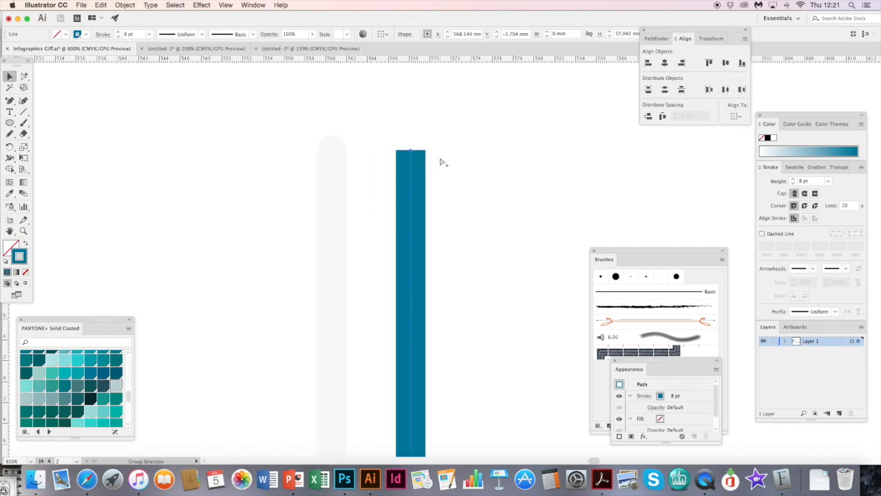
key(super+z)
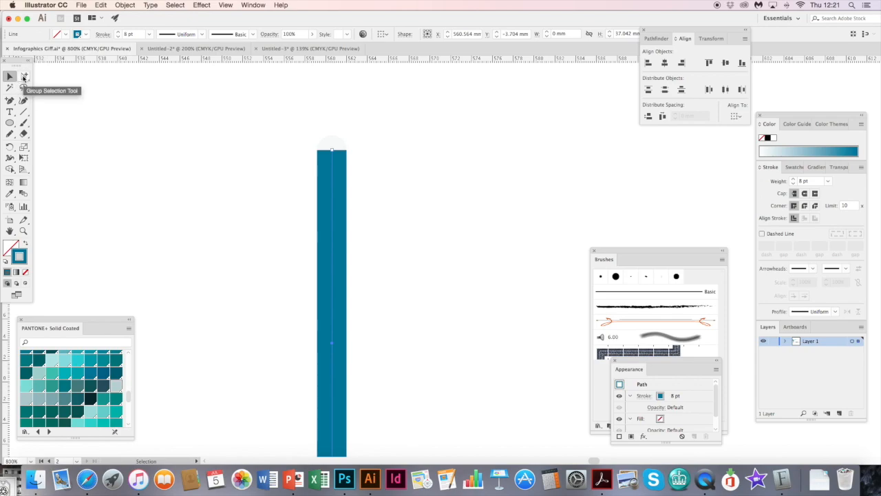
- Try shortening the dark teal line by lowering its top anchor point with the Direct Selection tool, revealing the pale line behind
click(23, 78)
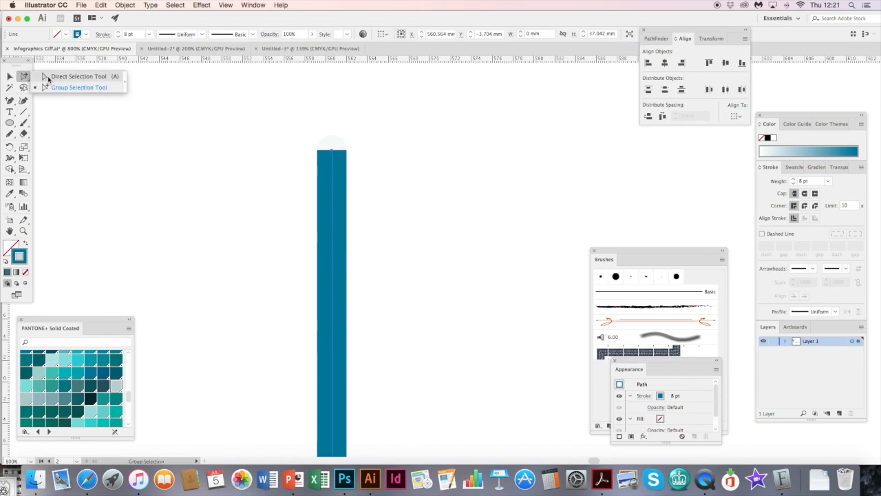
click(48, 77)
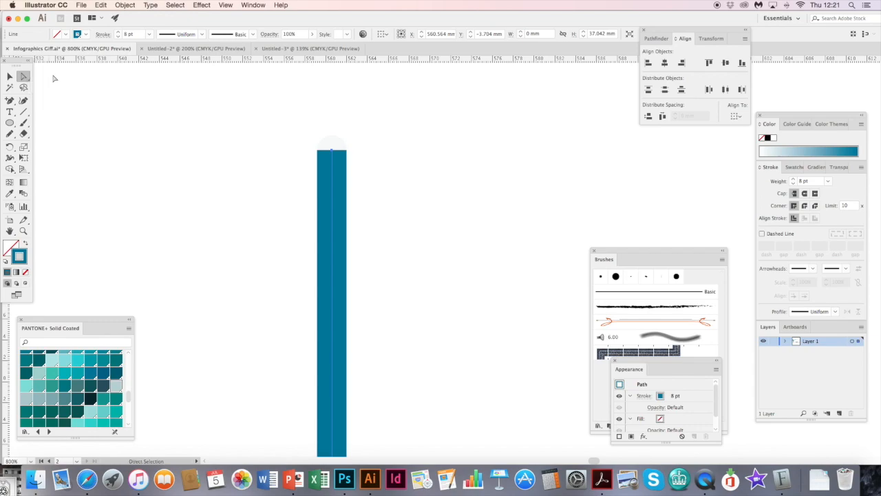
click(454, 176)
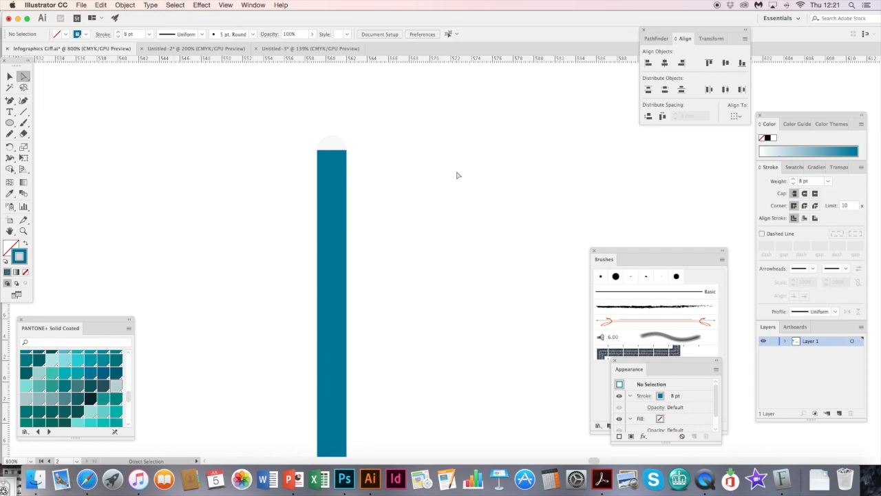
click(333, 179)
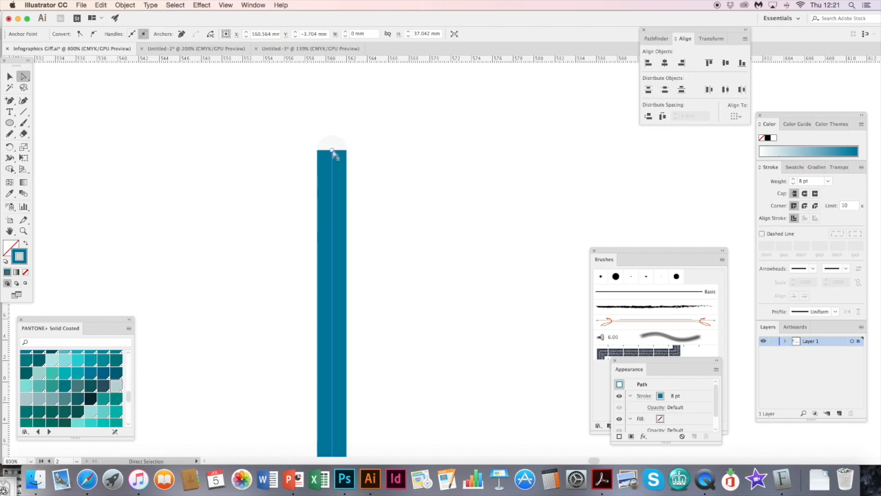
drag(333, 153, 332, 152)
drag(336, 220, 336, 228)
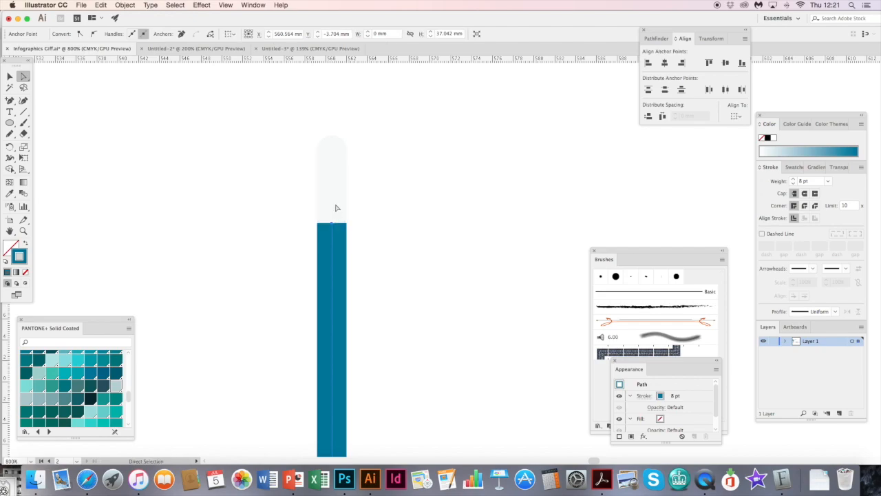
key(super+minus)
key(super+minus)
drag(413, 274, 337, 200)
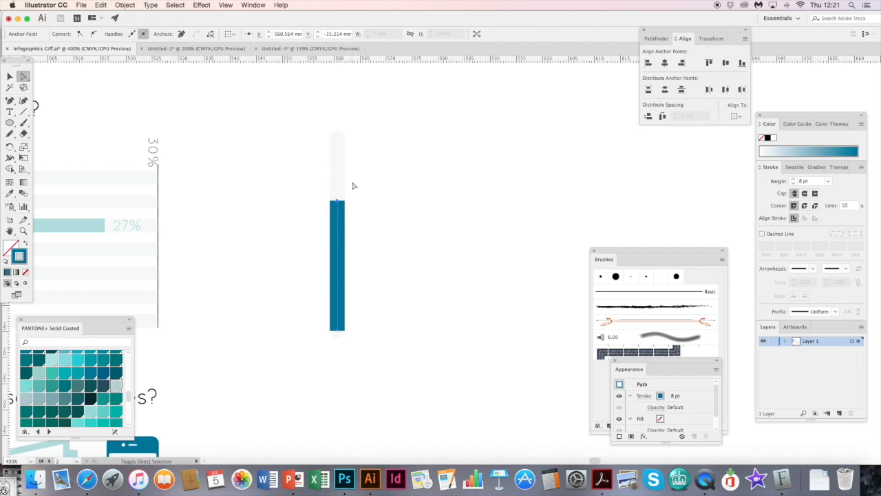
click(387, 183)
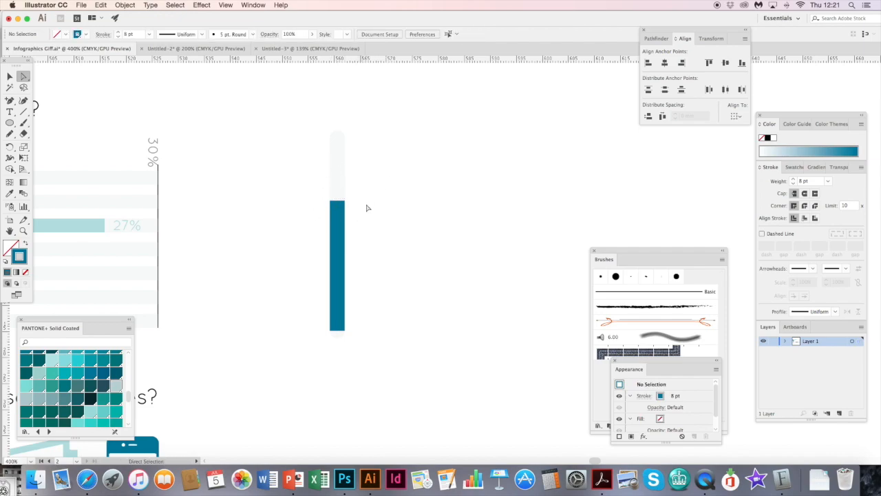
scroll(323, 197, right, 5)
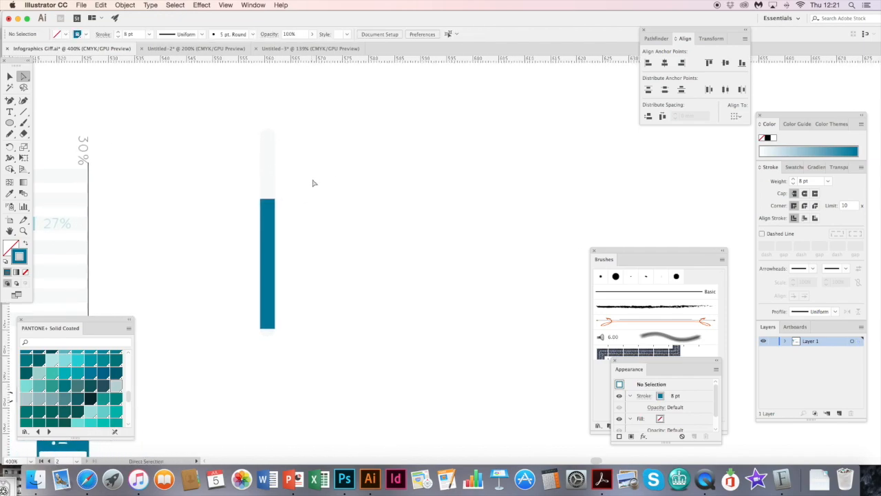
- Undo the shortening of the dark teal line and deselect it
key(super+z)
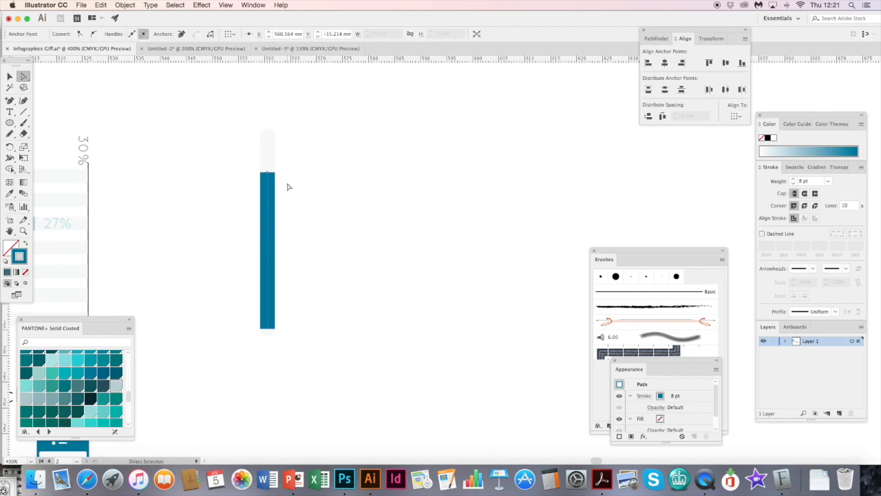
key(super+z)
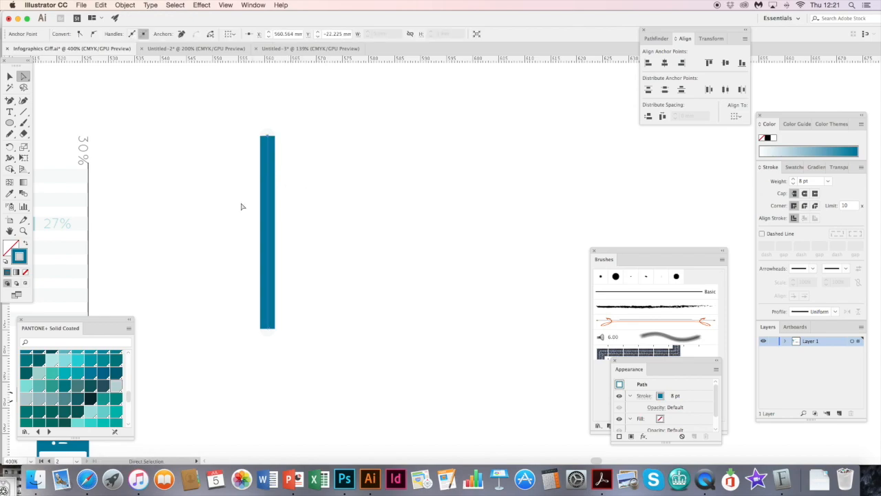
click(343, 203)
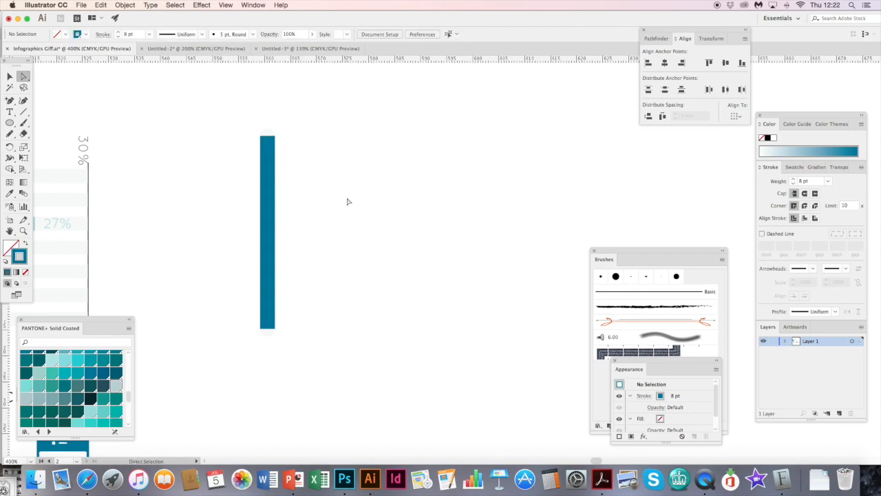
- Lower the dark teal line's top anchor point to about Y -5.3 mm with the Direct Selection tool, filling roughly half the pale bar
click(23, 77)
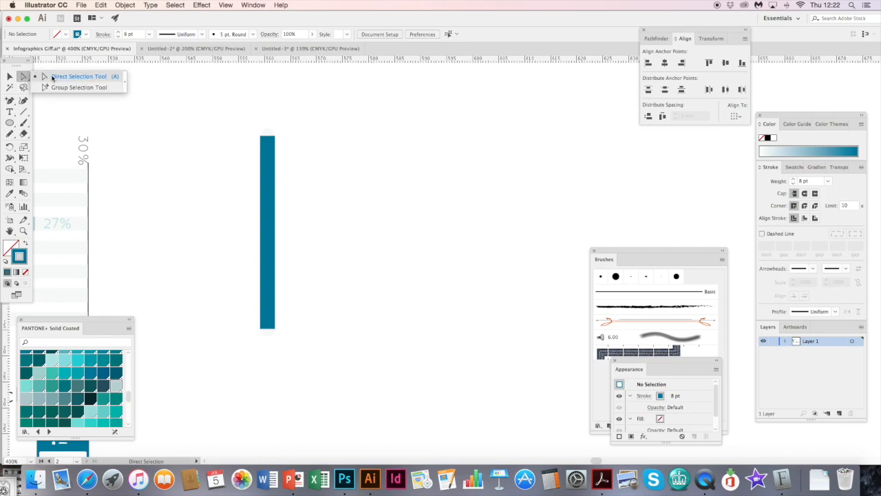
click(53, 77)
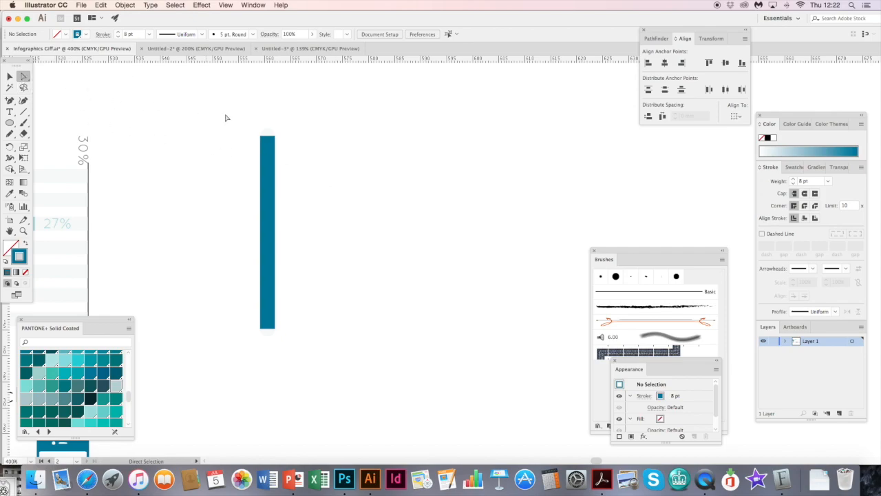
click(269, 152)
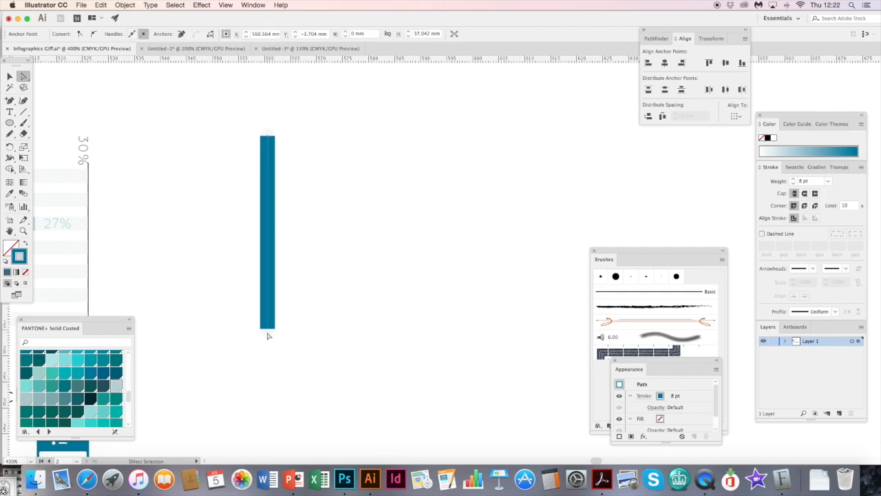
click(270, 138)
mouse_move(268, 136)
mouse_down()
mouse_move(297, 193)
mouse_move(276, 194)
mouse_move(268, 135)
mouse_up()
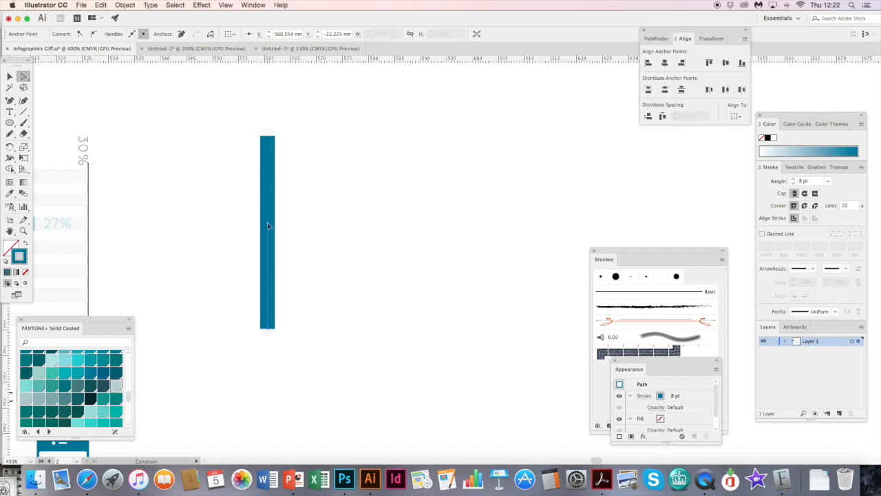
drag(268, 226, 267, 223)
- Examine the percentages in the Sustainable Fashion text screenshot and return to the bar under the heading
key(super+minus)
key(super+minus)
key(space)
drag(499, 221, 290, 192)
drag(346, 340, 276, 170)
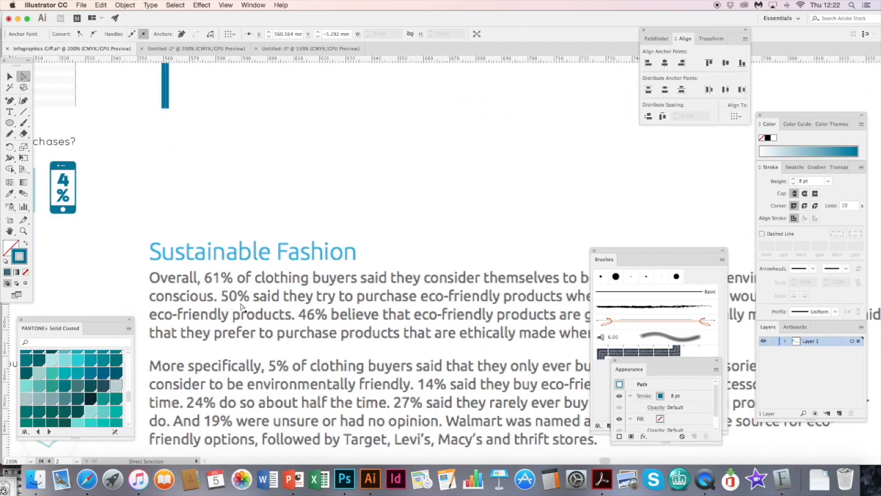
scroll(294, 252, up, 5)
scroll(293, 252, left, 3)
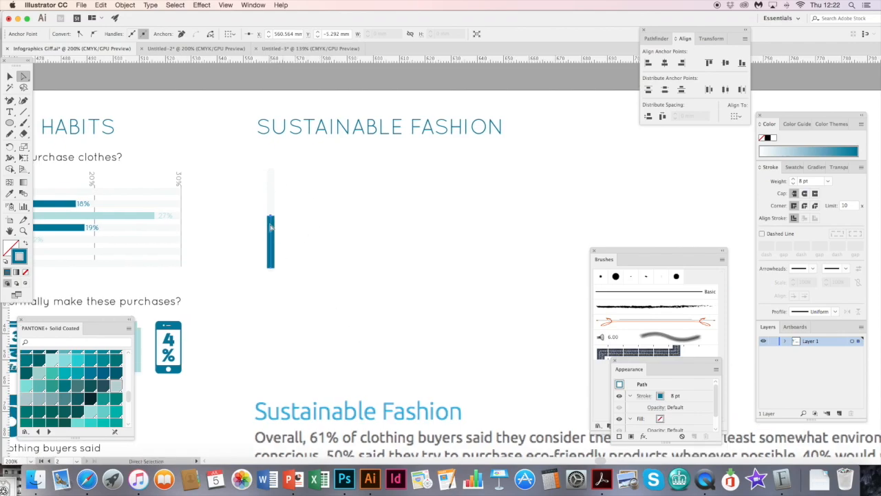
- Examine the Sustainable Fashion survey paragraphs beneath the bar and its small horizontal label, and return to the label
click(318, 206)
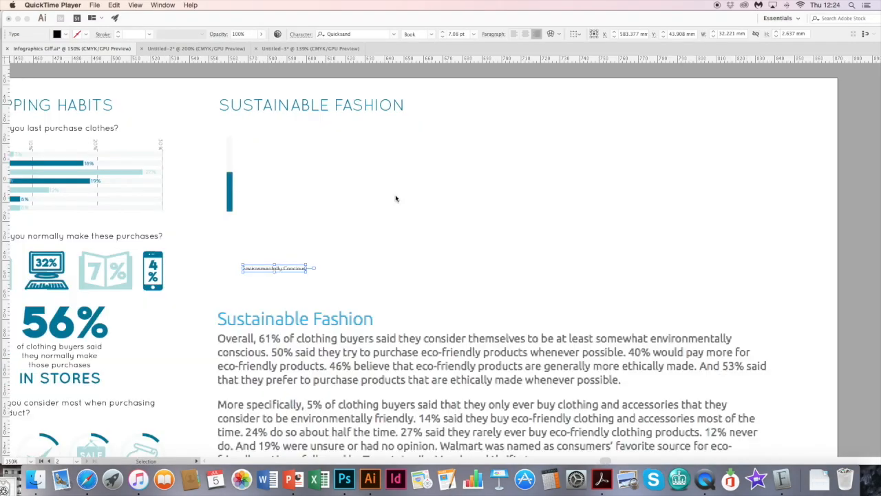
click(290, 187)
click(336, 202)
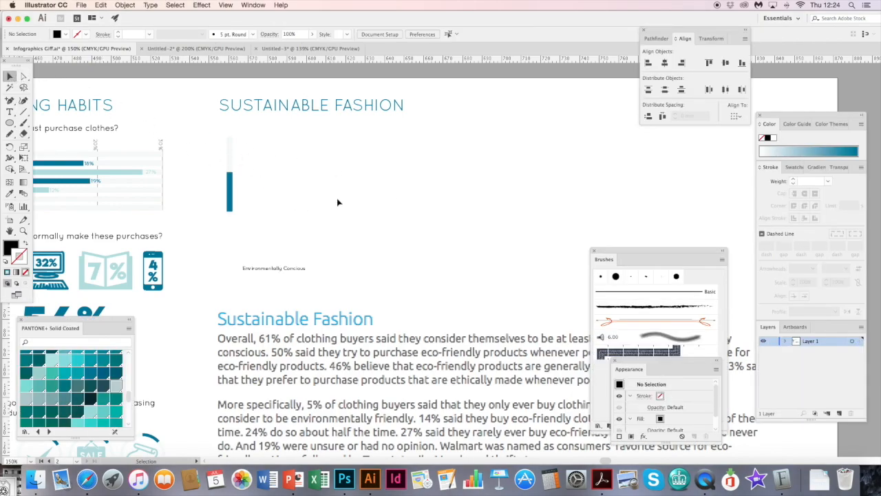
drag(307, 242, 372, 190)
drag(359, 218, 349, 204)
drag(435, 173, 301, 113)
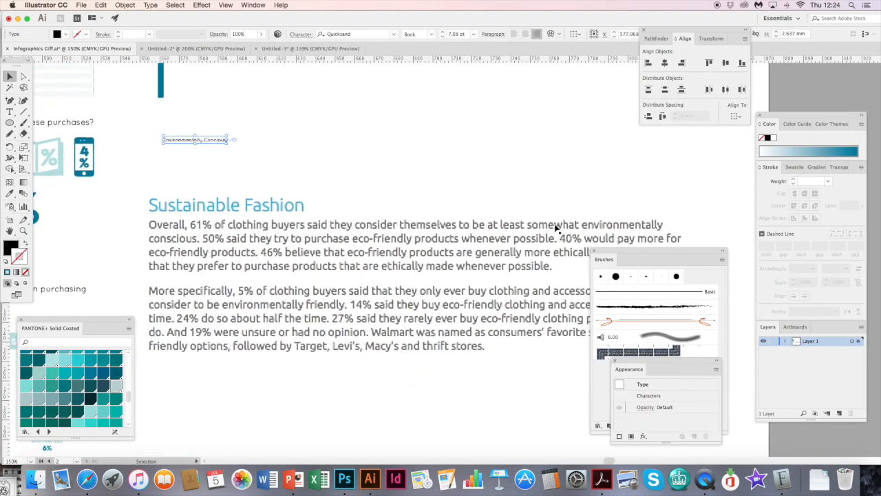
click(218, 172)
drag(224, 176, 327, 232)
click(317, 200)
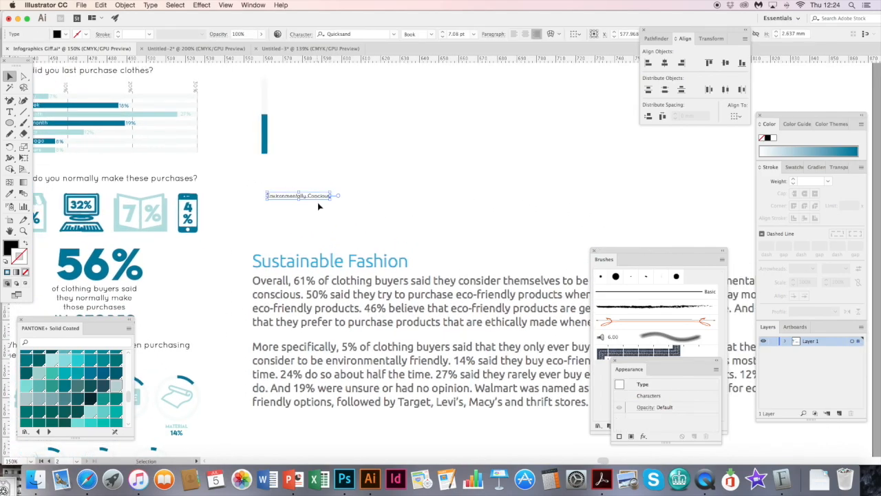
- Rotate the "Environmentally Concious" label to a steep diagonal and place it beneath the bar, with its end at the bar's base
drag(289, 184, 301, 201)
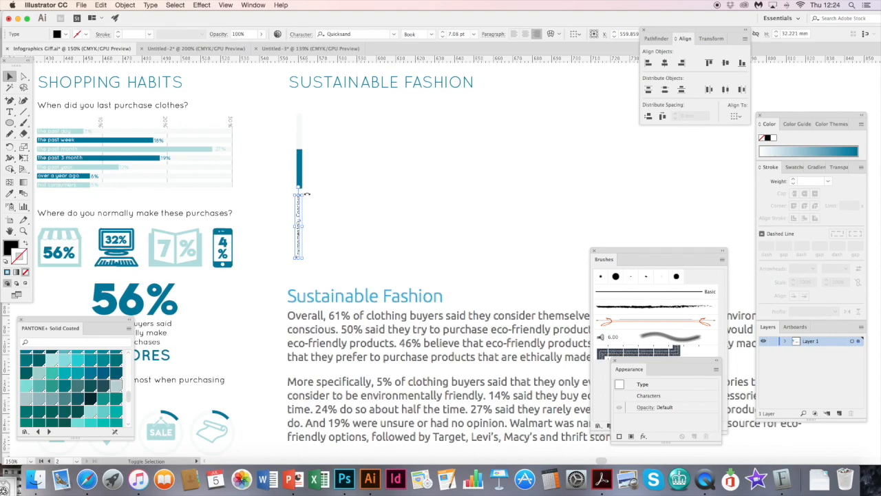
click(308, 192)
drag(314, 192, 299, 204)
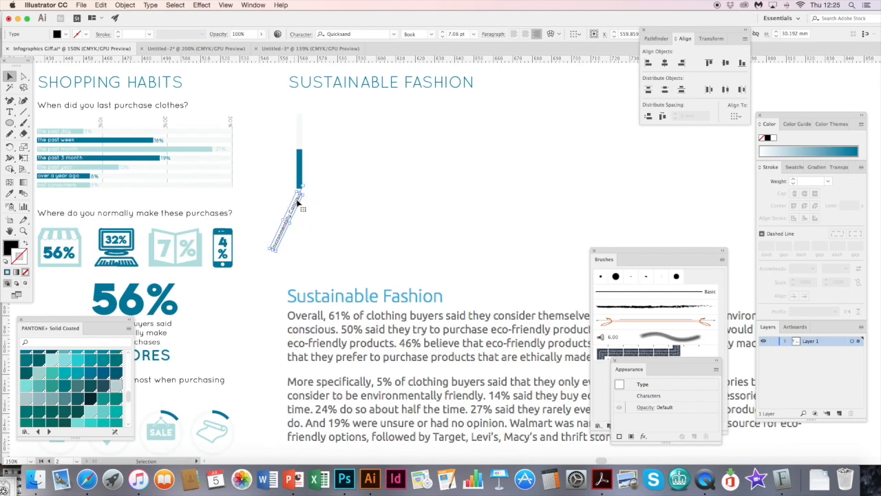
click(364, 160)
- Group the dark teal line, the pale bar behind it and the diagonal label, and deselect the group
scroll(330, 173, up, 3)
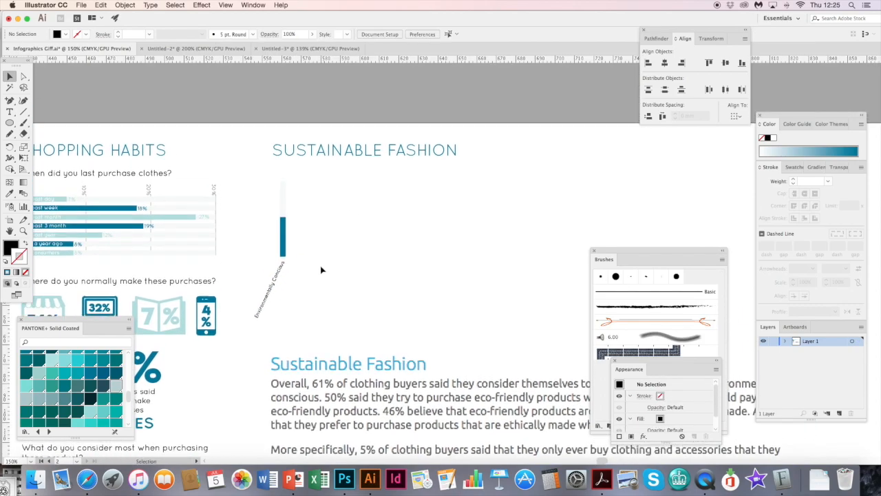
drag(252, 208, 329, 290)
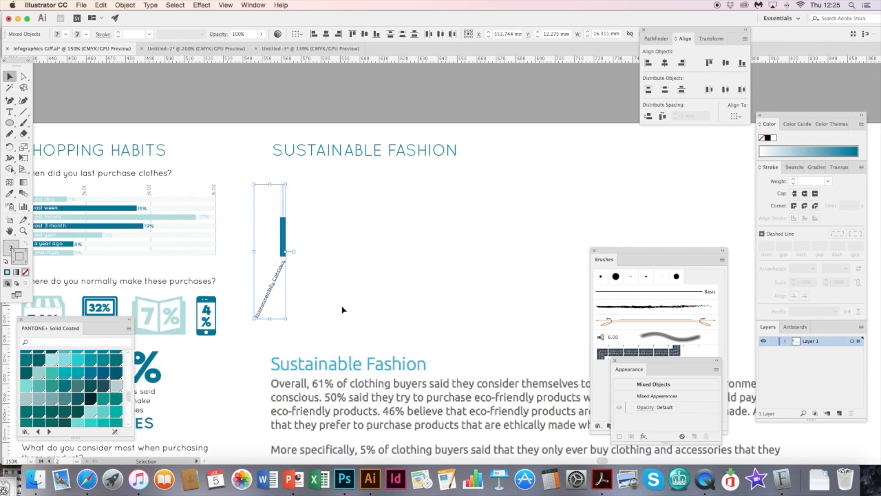
key(super+g)
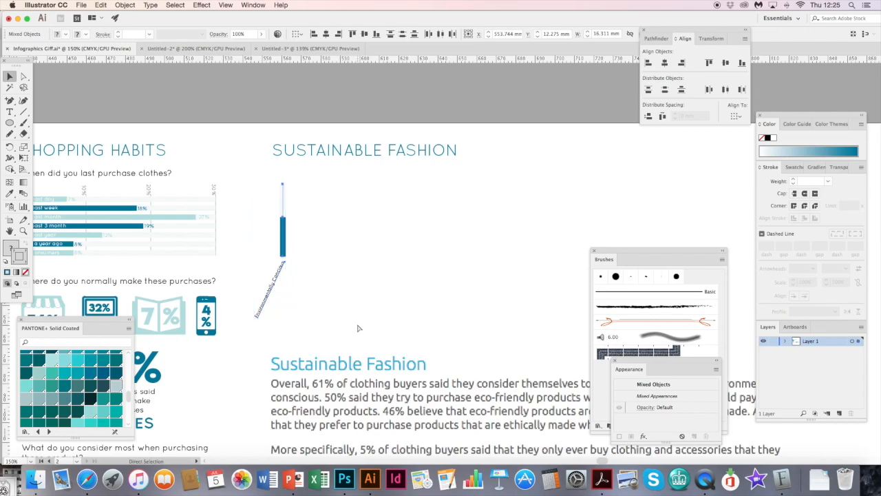
click(334, 277)
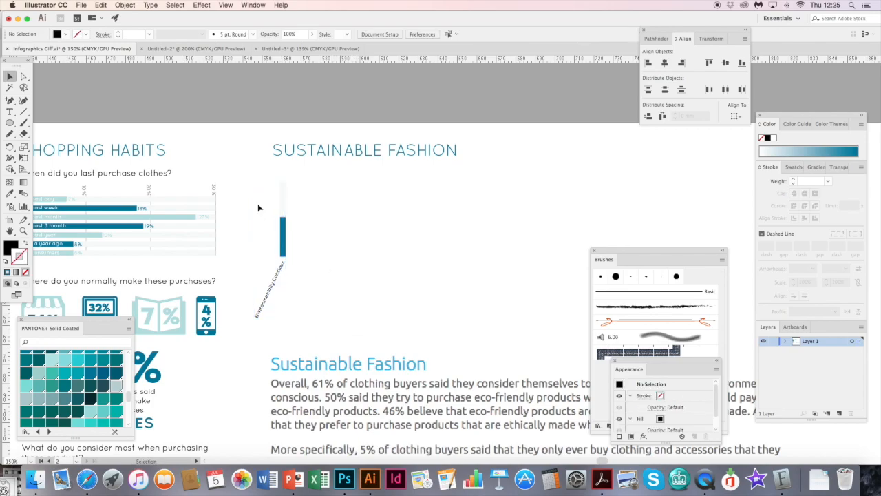
- Duplicate the bar-and-label group beside the original, and duplicate that pair to make a row of four bars
click(8, 79)
click(288, 248)
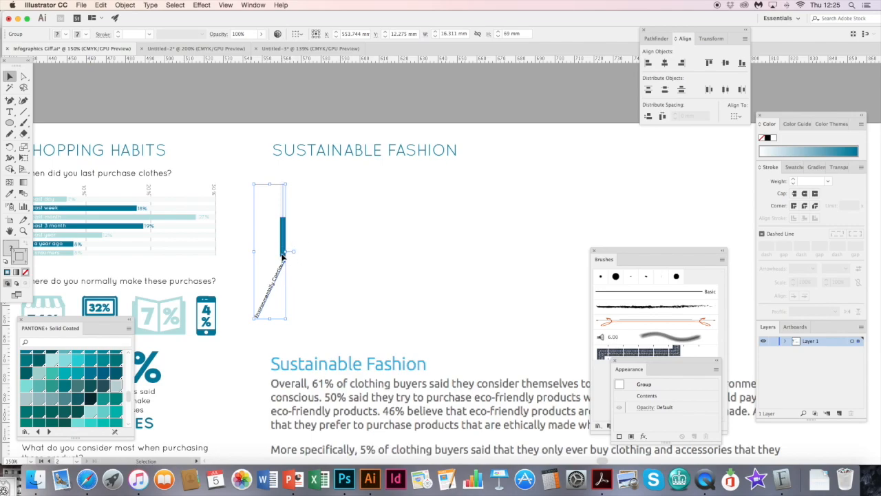
drag(289, 266, 319, 266)
drag(265, 244, 330, 275)
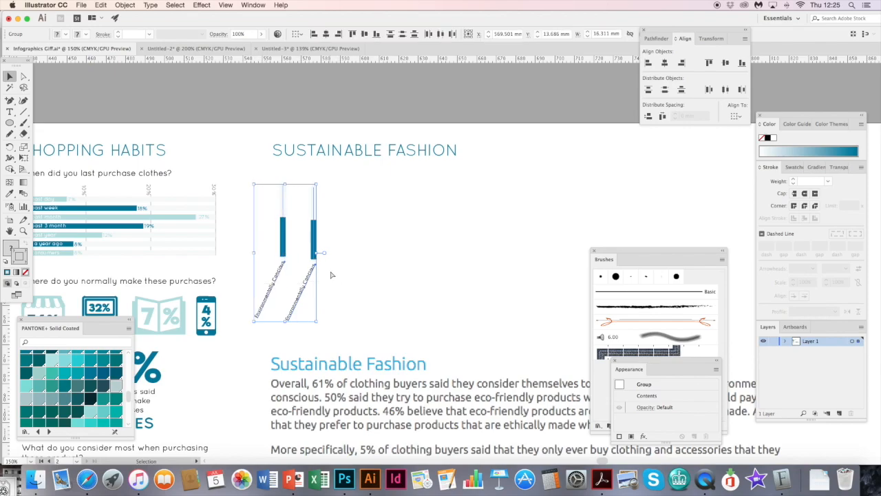
key(super+v)
drag(444, 244, 354, 252)
- Check the statements in the survey text and place a fifth copy of the bar group at the row's right end
drag(454, 292, 328, 93)
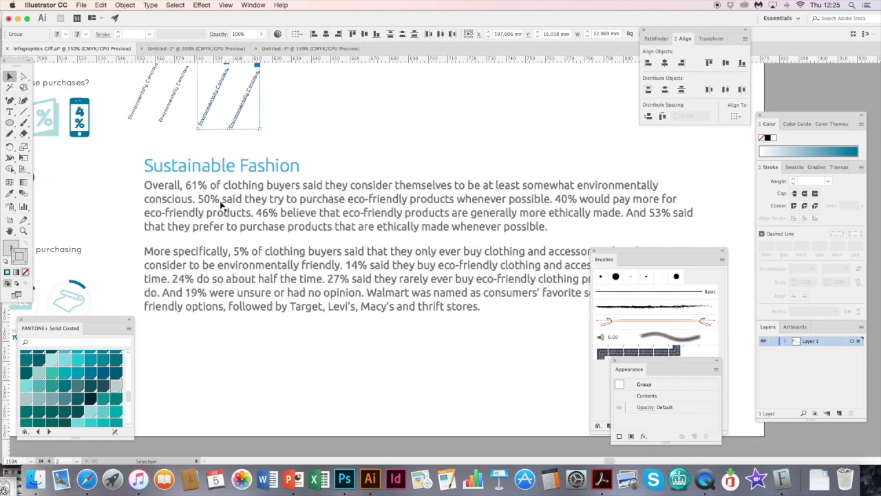
drag(345, 145, 395, 270)
click(310, 172)
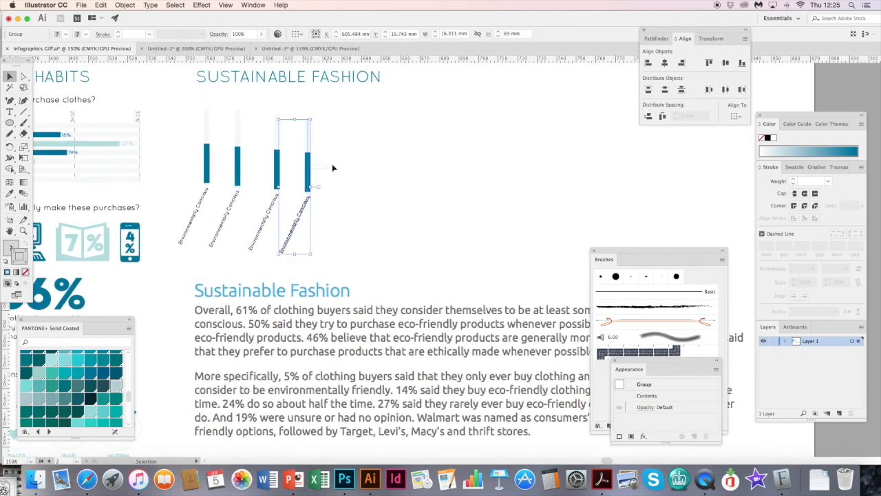
click(341, 168)
drag(311, 173, 376, 168)
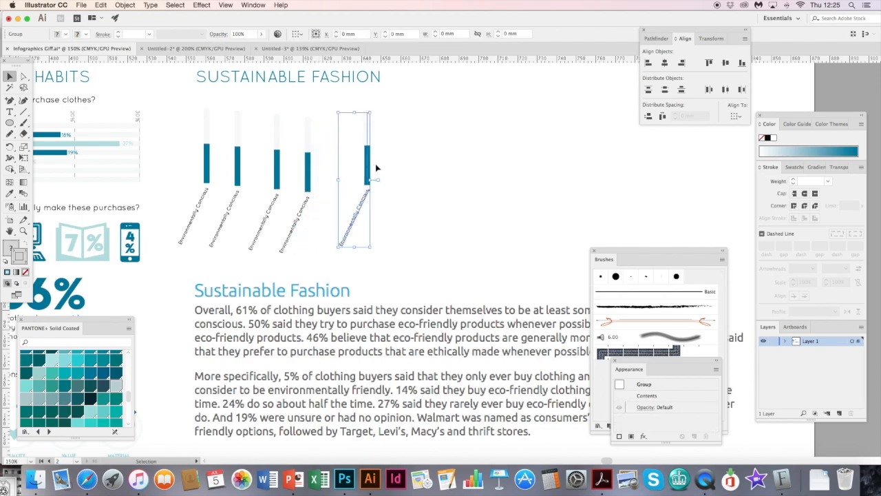
click(406, 208)
- Select all five bar-and-label groups under the Sustainable Fashion heading
scroll(277, 234, up, 3)
scroll(277, 233, left, 3)
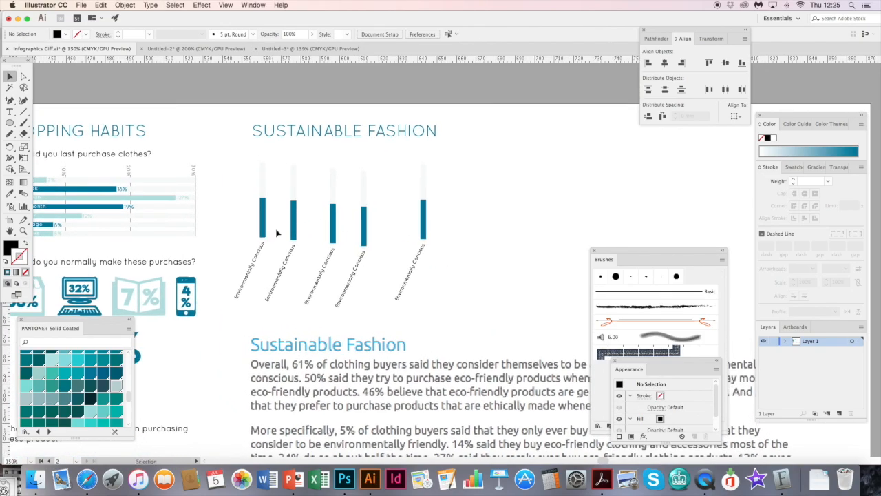
drag(478, 257, 251, 210)
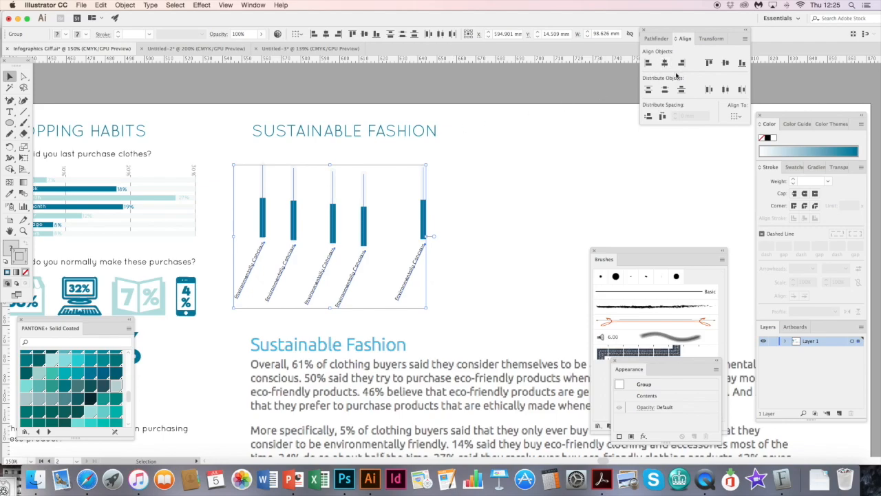
- Try Horizontal Align Left on the five selected bar groups and undo that alignment
click(254, 6)
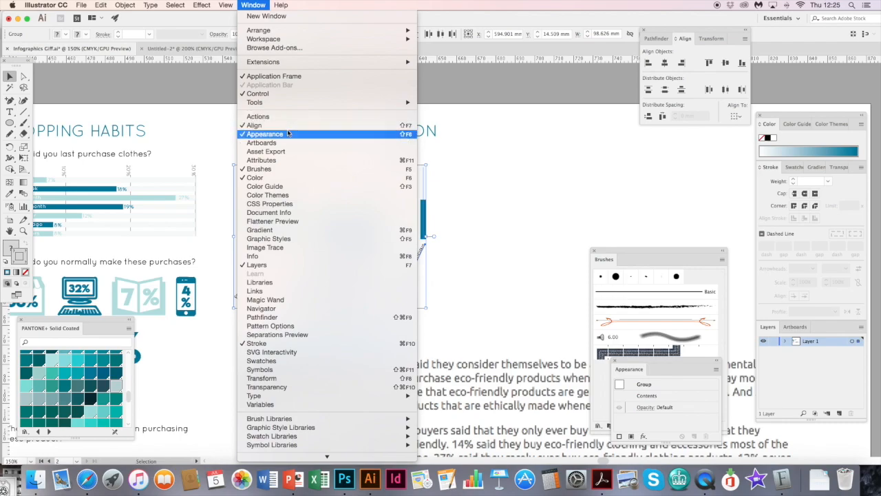
click(685, 46)
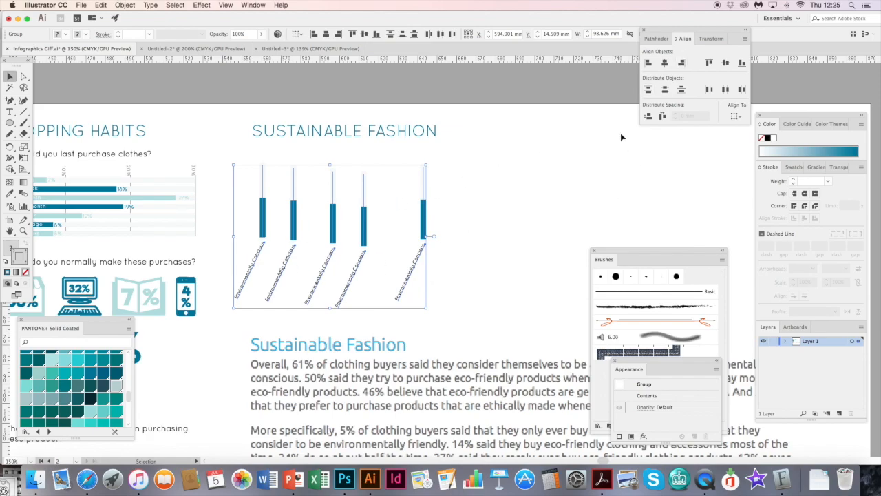
click(648, 63)
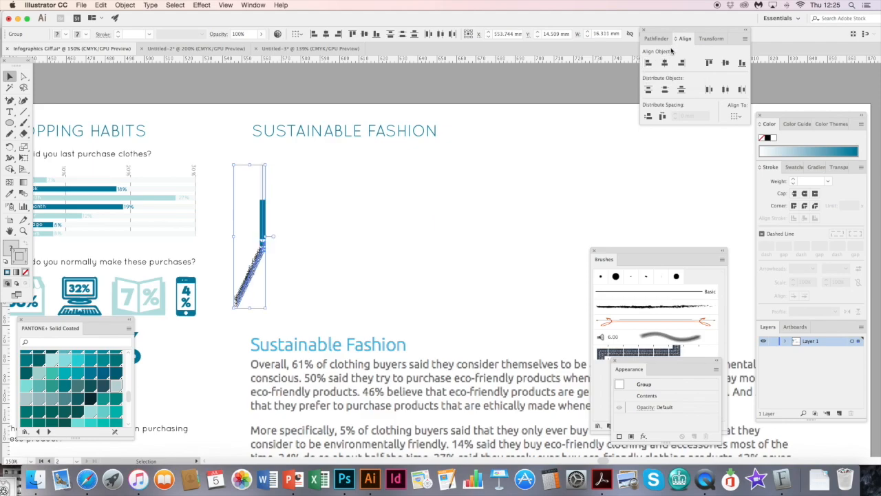
key(super+z)
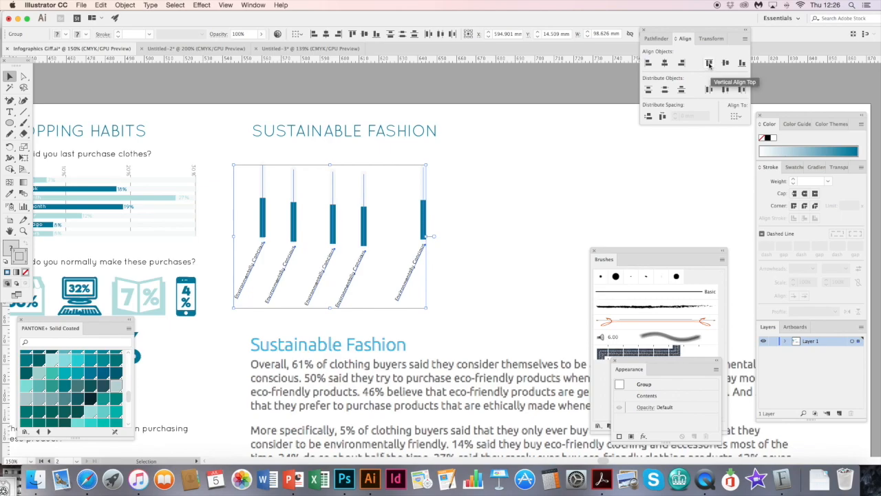
- Align the five bar groups by their top edges, distribute them evenly by their left edges, and deselect them
click(709, 63)
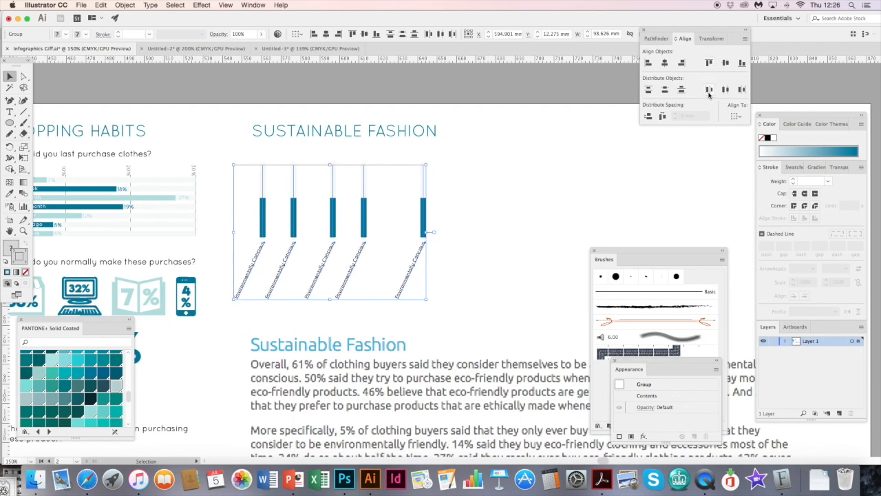
click(709, 91)
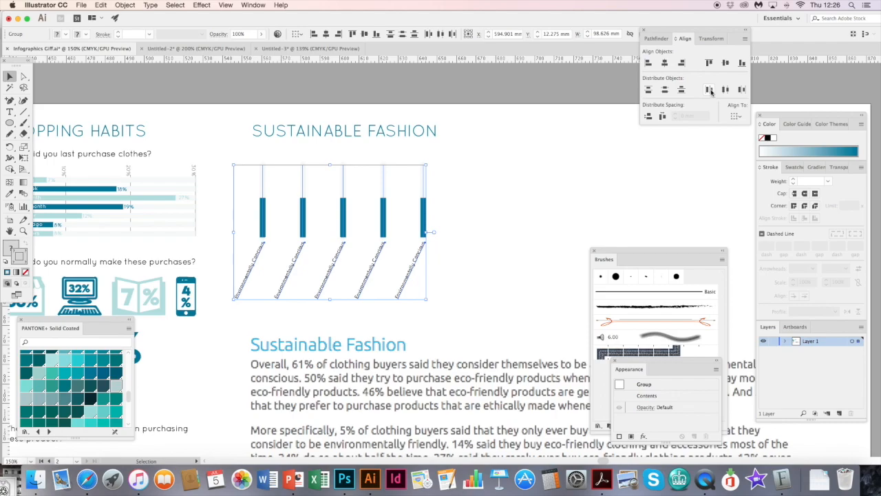
click(503, 192)
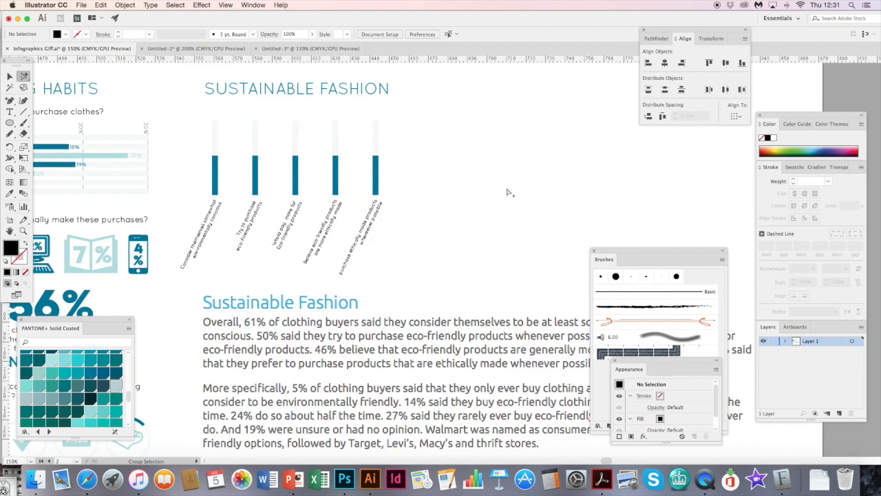
- Run a spelling check on the document, ignoring flagged words such as "these" and "eco-friendly", and deselect everything
key(super+i)
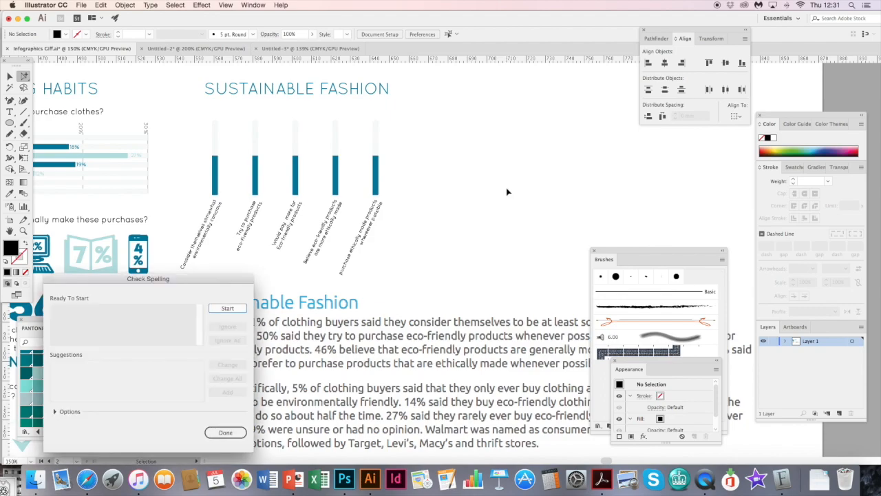
click(223, 309)
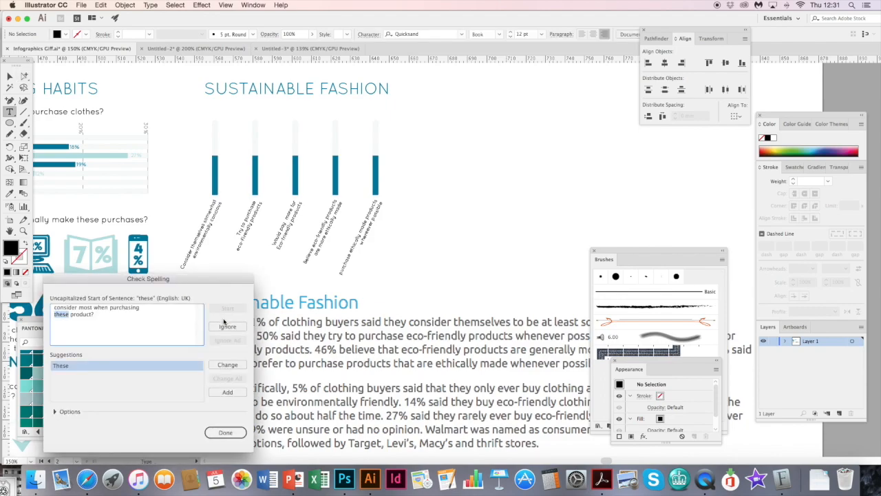
click(226, 327)
click(225, 328)
click(226, 328)
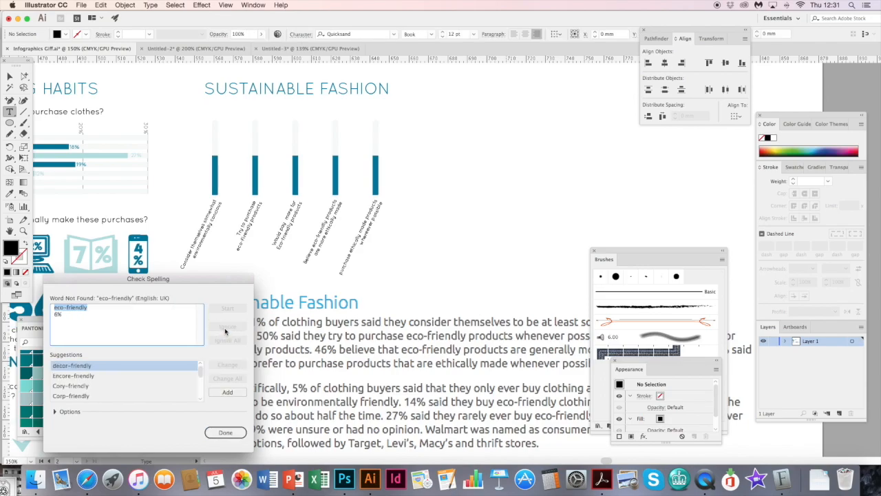
click(231, 330)
click(229, 328)
click(229, 328)
click(229, 328)
click(225, 433)
click(9, 77)
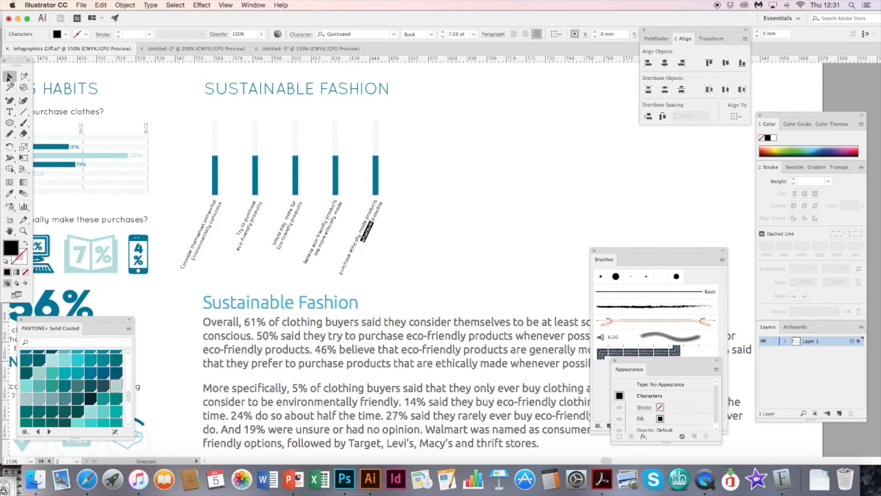
click(451, 187)
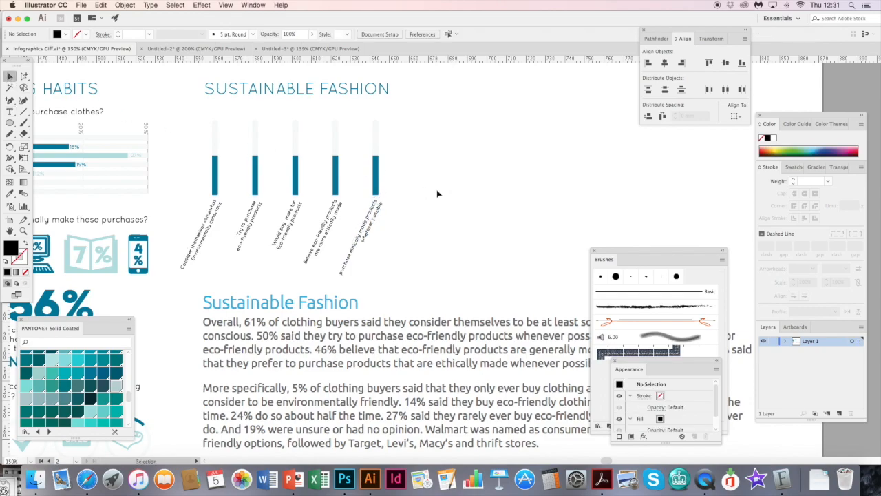
- Select the pale background line of the first bar with the Group Selection tool
key(super+plus)
key(super+plus)
key(super+plus)
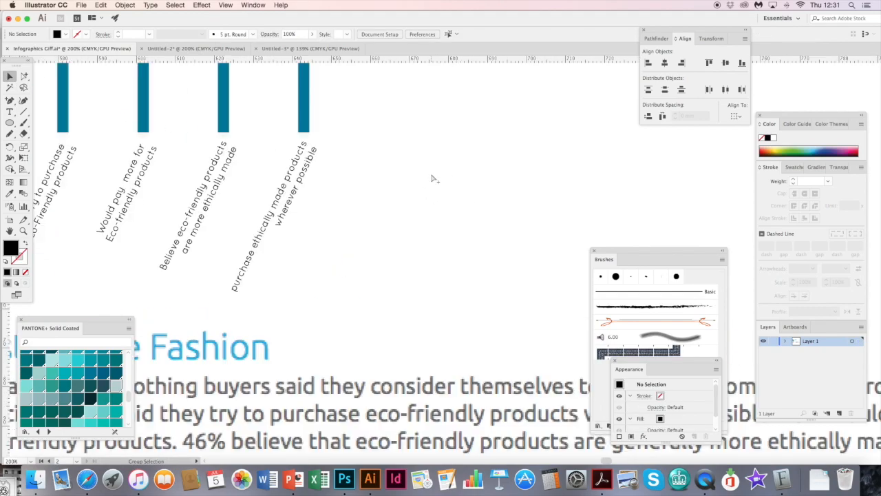
drag(166, 160, 385, 280)
drag(291, 216, 390, 286)
drag(346, 249, 393, 299)
click(193, 167)
click(24, 76)
click(98, 146)
drag(146, 190, 234, 240)
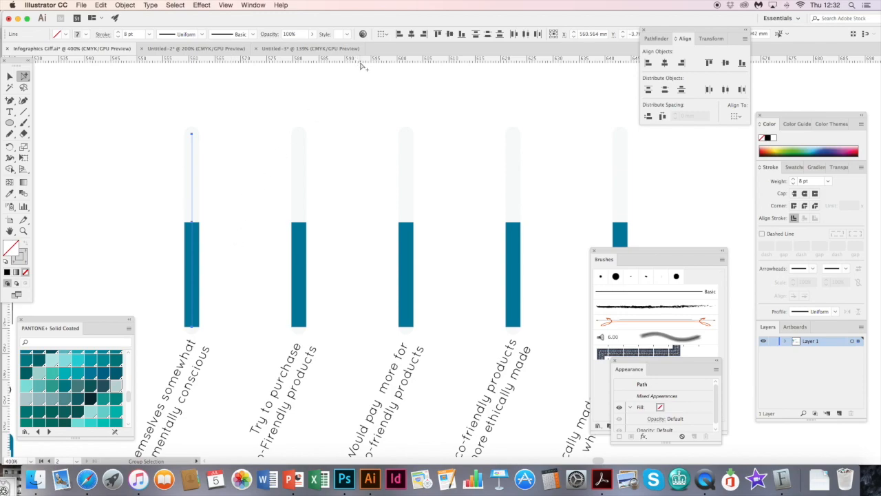
- Hide the document rulers
click(226, 6)
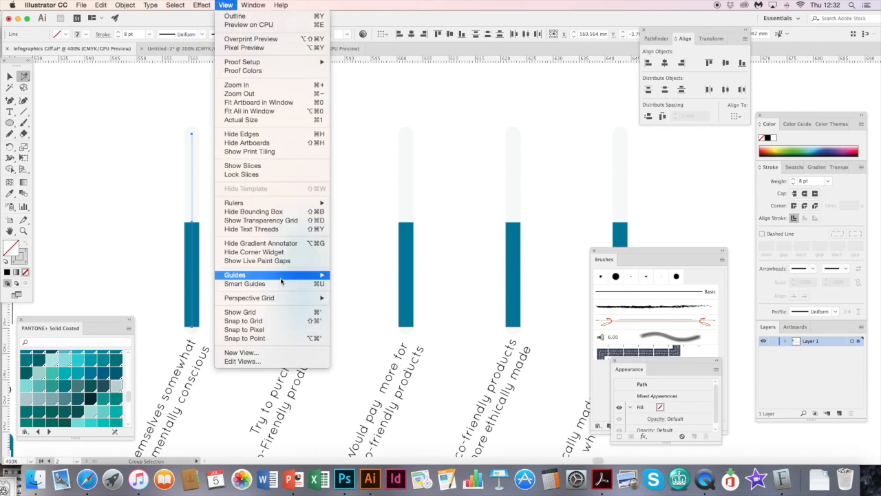
mouse_move(286, 277)
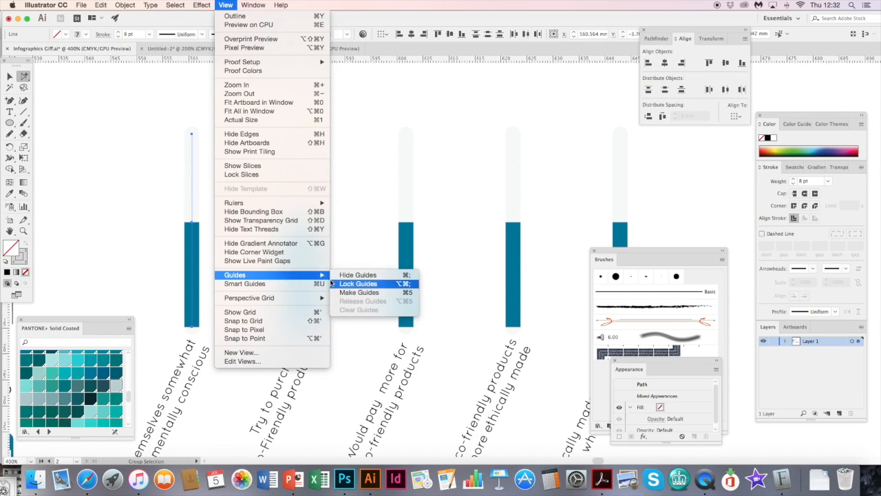
mouse_move(296, 203)
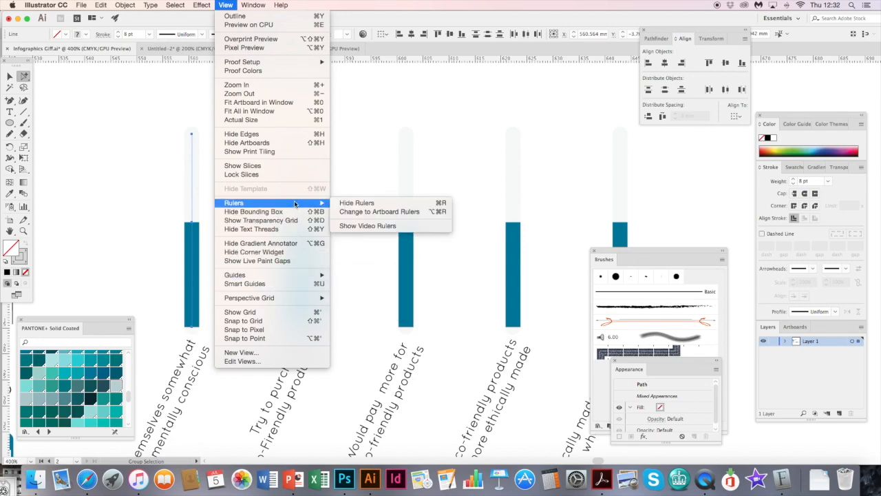
click(351, 203)
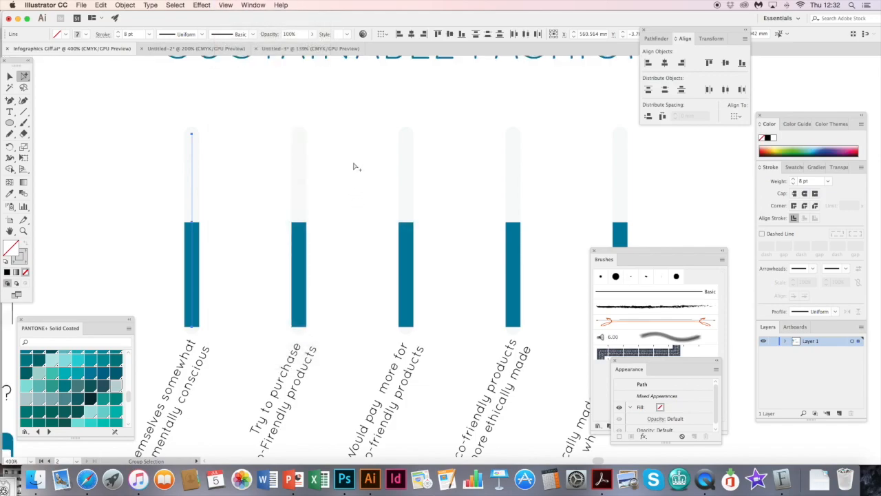
- Show the rulers and place horizontal guides along the top and bottom of the bars
click(226, 4)
mouse_move(290, 203)
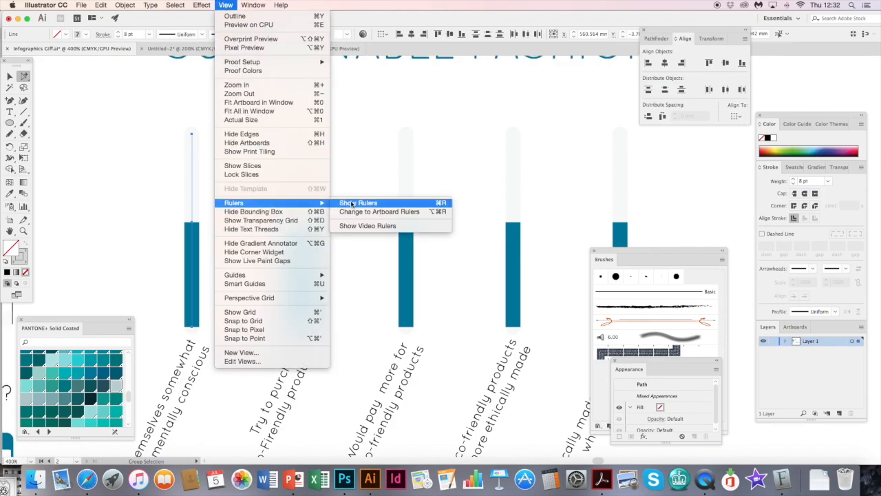
click(358, 203)
drag(372, 62, 409, 329)
click(190, 190)
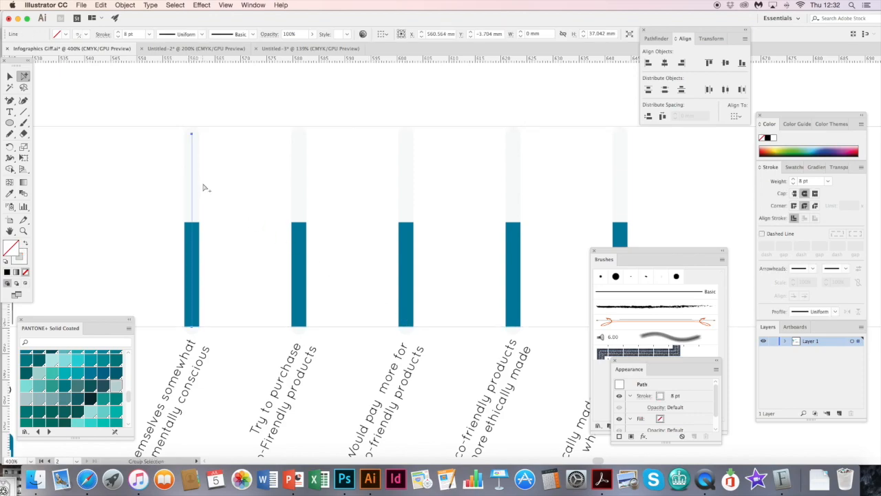
- Place a third horizontal guide halfway up the bars as the 50% mark and deselect it
key(v)
drag(284, 57, 300, 232)
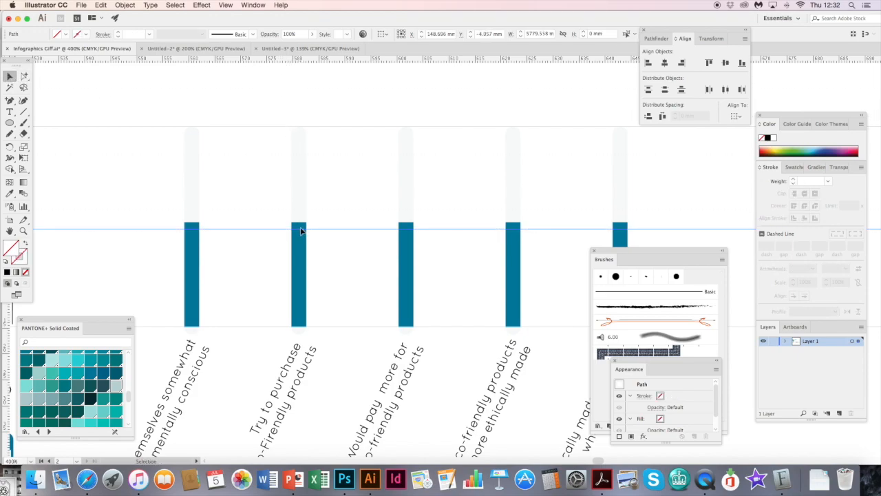
click(268, 187)
click(24, 77)
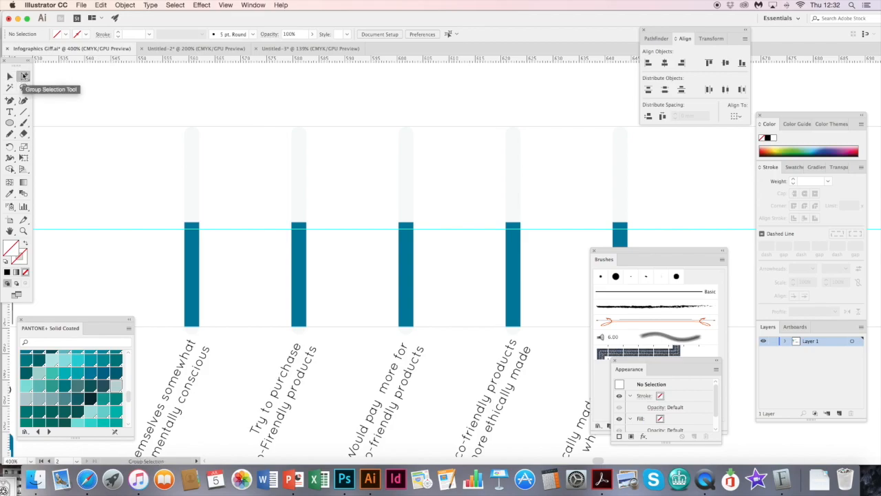
- Raise the top anchor point of the first bar's teal line above the middle guide to represent 61%
key(super+minus)
scroll(173, 174, down, 5)
scroll(172, 174, right, 2)
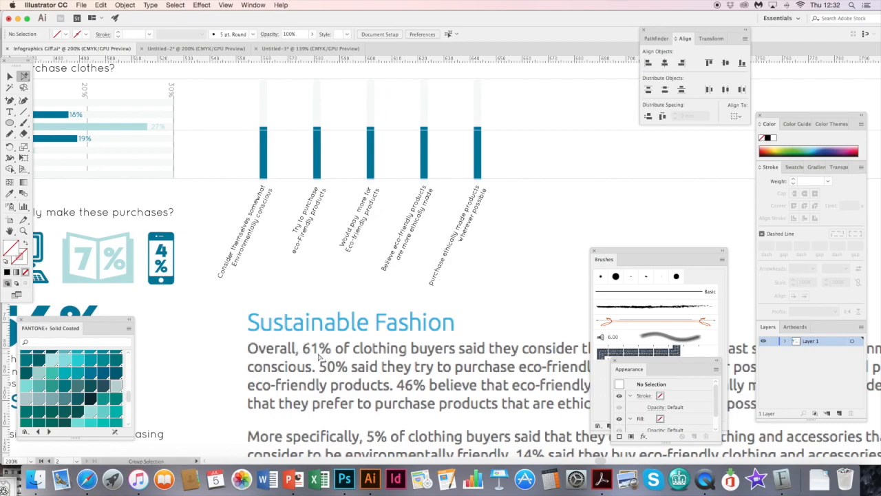
scroll(292, 260, up, 4)
scroll(292, 260, left, 1)
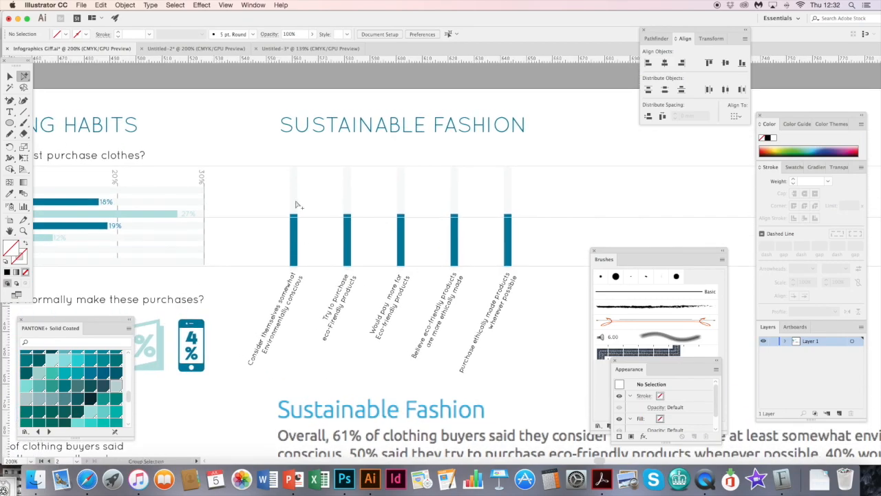
key(super+equal)
key(super+equal)
scroll(207, 169, left, 4)
scroll(206, 169, up, 2)
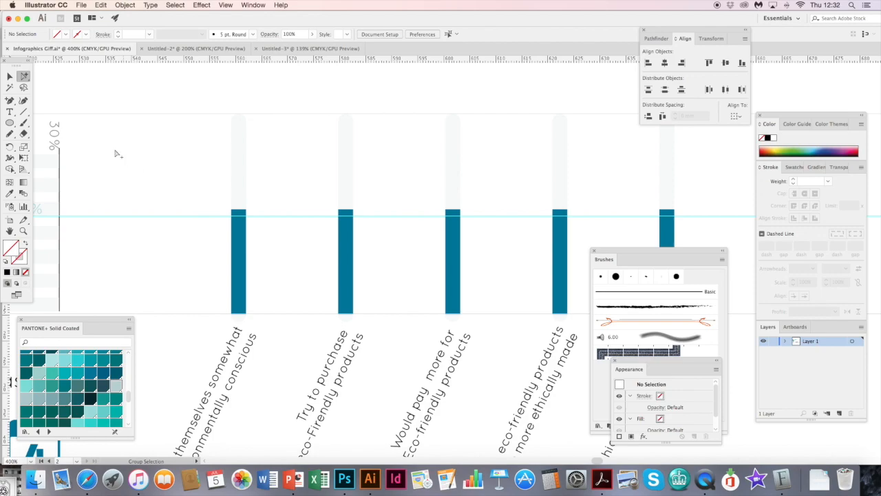
drag(23, 76, 52, 73)
click(240, 212)
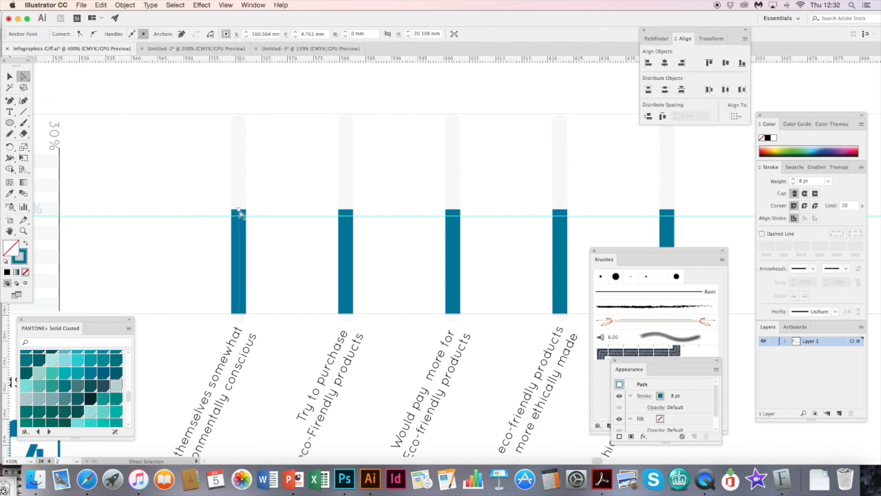
mouse_move(239, 210)
mouse_down()
mouse_move(241, 220)
mouse_move(238, 194)
mouse_up()
alt+super+click(228, 186)
- Lower the top anchor point of the second bar's teal line to the middle guide to represent 50%
drag(434, 296, 416, 278)
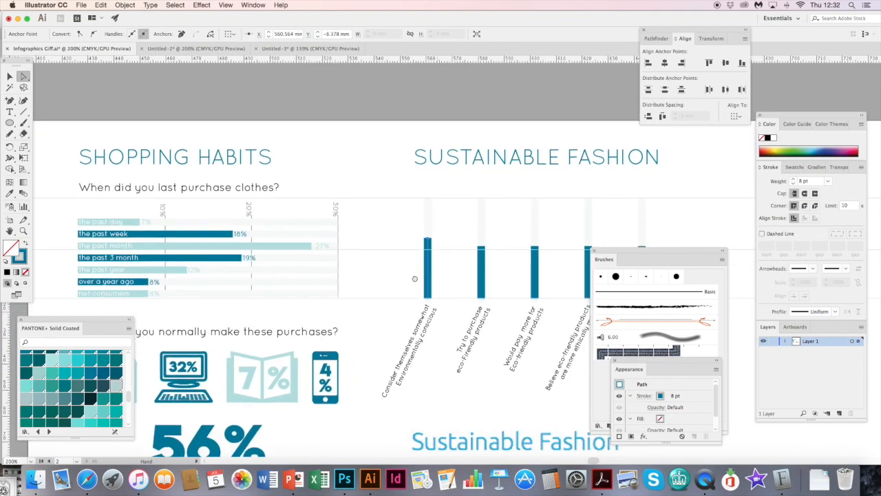
scroll(415, 278, down, 8)
scroll(415, 279, right, 10)
scroll(437, 215, left, 10)
scroll(236, 150, up, 10)
click(239, 148)
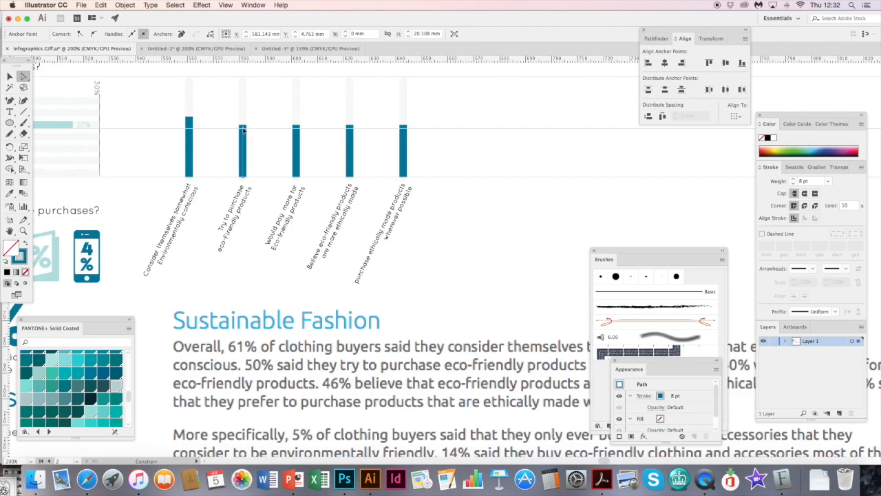
click(242, 130)
drag(417, 213, 210, 122)
- Lower the top anchor points of the third and fourth teal bars to represent 40% and 46%
scroll(210, 122, left, 10)
scroll(210, 121, up, 6)
click(324, 161)
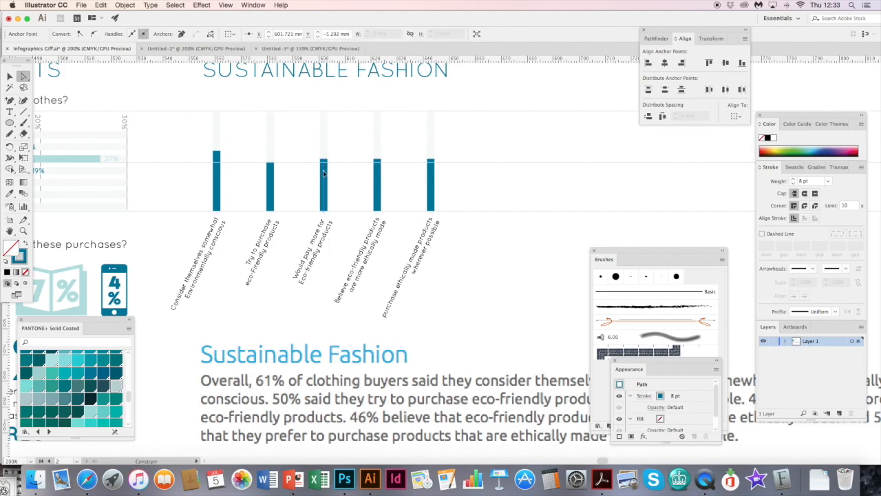
drag(323, 177, 323, 175)
click(377, 168)
drag(377, 170, 378, 171)
drag(409, 265, 330, 139)
drag(374, 218, 455, 340)
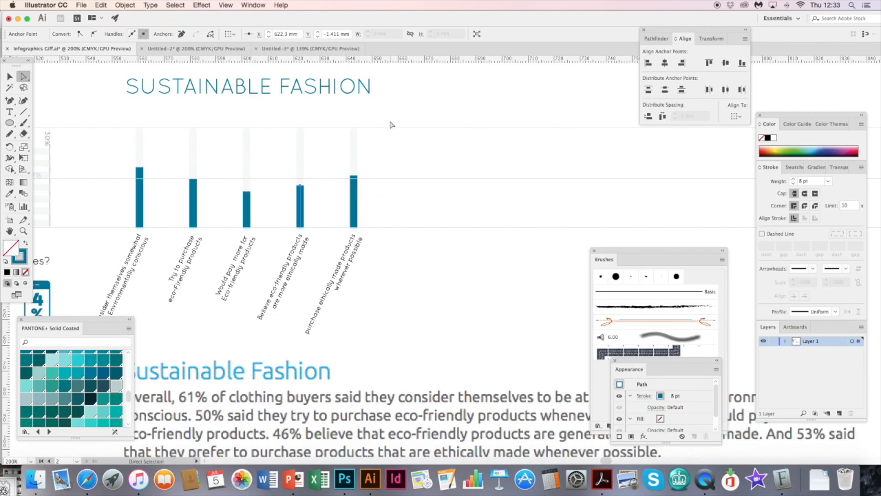
- Clear the three horizontal guides from view around the bar chart
click(467, 269)
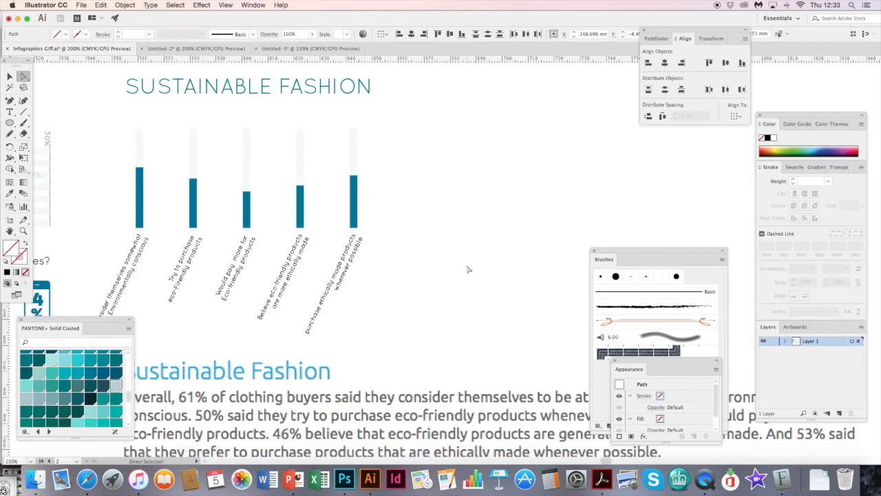
drag(232, 227, 374, 203)
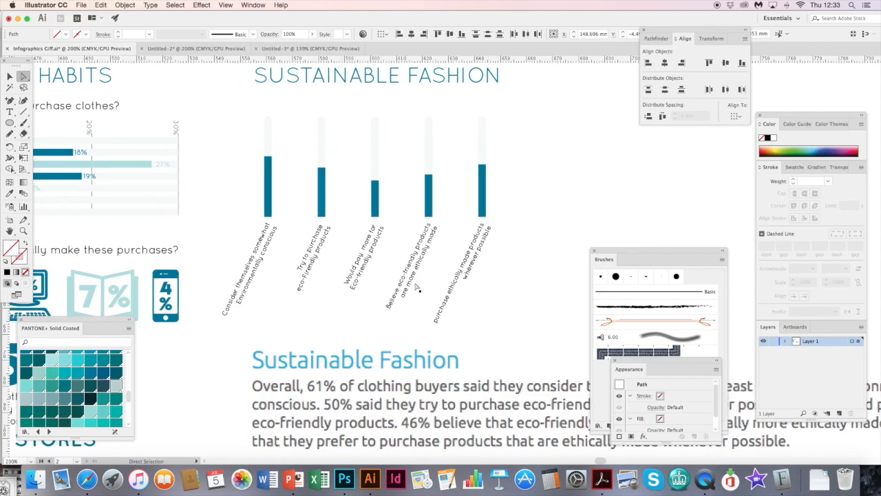
key(super+minus)
drag(438, 329, 303, 190)
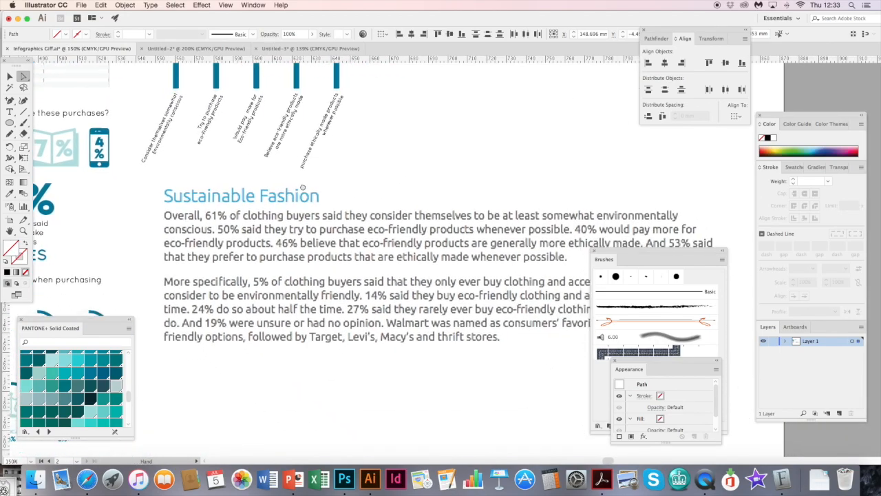
scroll(425, 190, up, 5)
scroll(425, 189, left, 3)
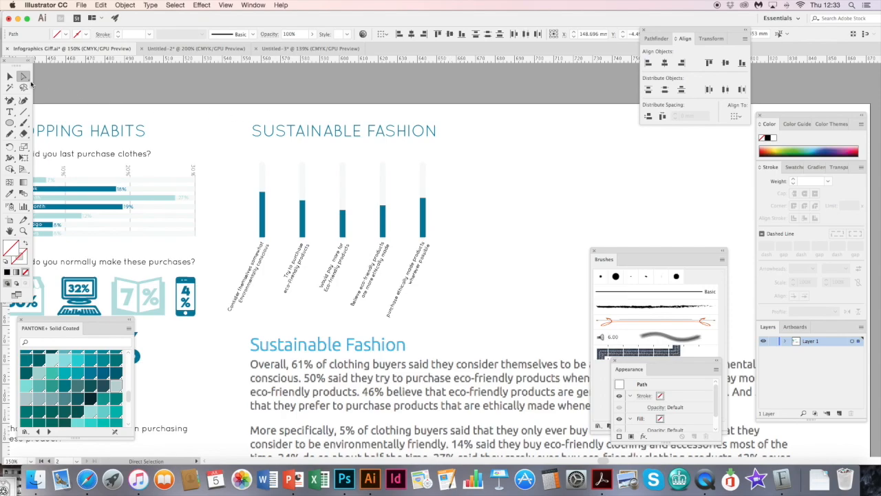
- Copy the 7% label from the past day bar and place it vertically above the first Sustainable Fashion bar
drag(24, 78, 60, 88)
drag(131, 179, 227, 184)
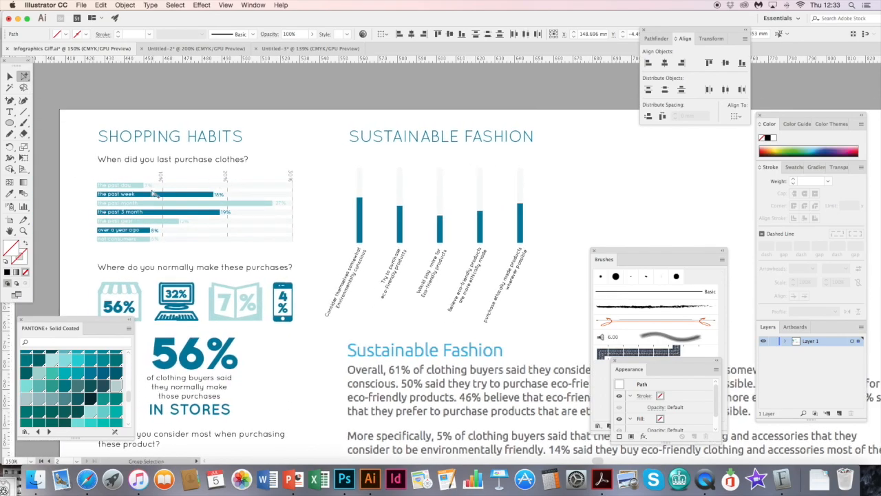
click(149, 186)
click(27, 231)
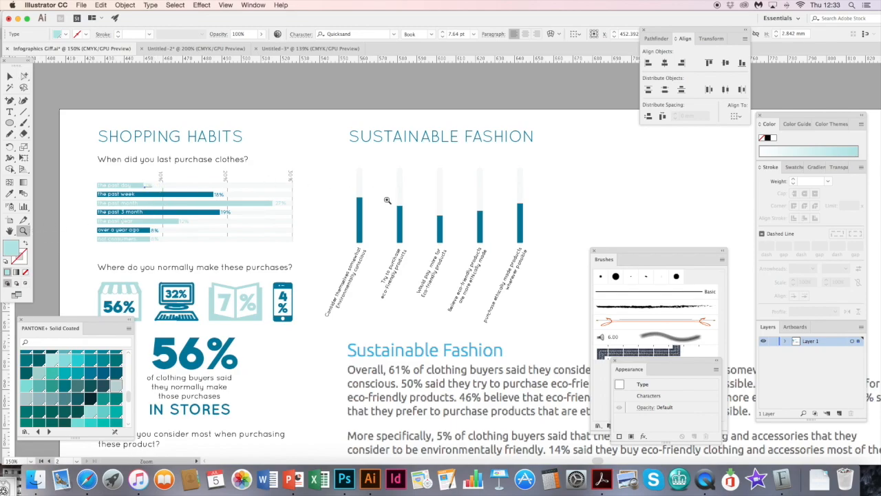
drag(365, 199, 451, 214)
key(v)
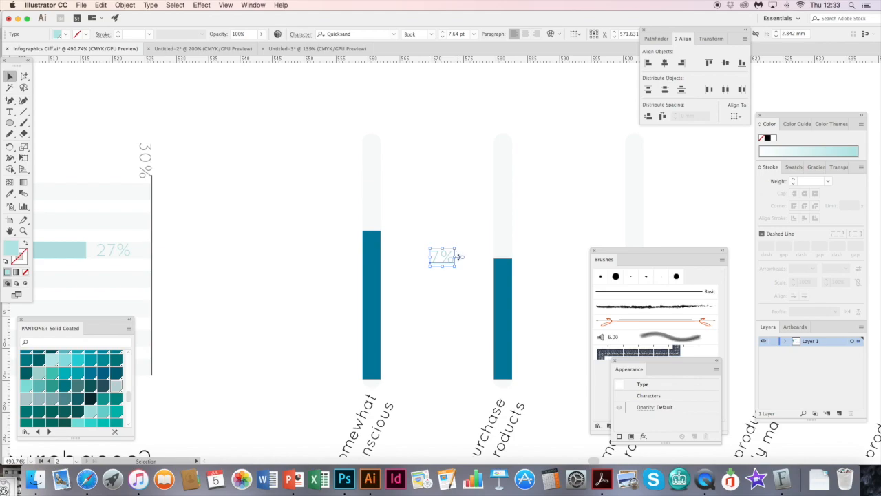
drag(460, 246, 372, 197)
- Change the copied label's text to 61% and recolour it with the dark teal swatch
key(t)
click(374, 215)
text(61%)
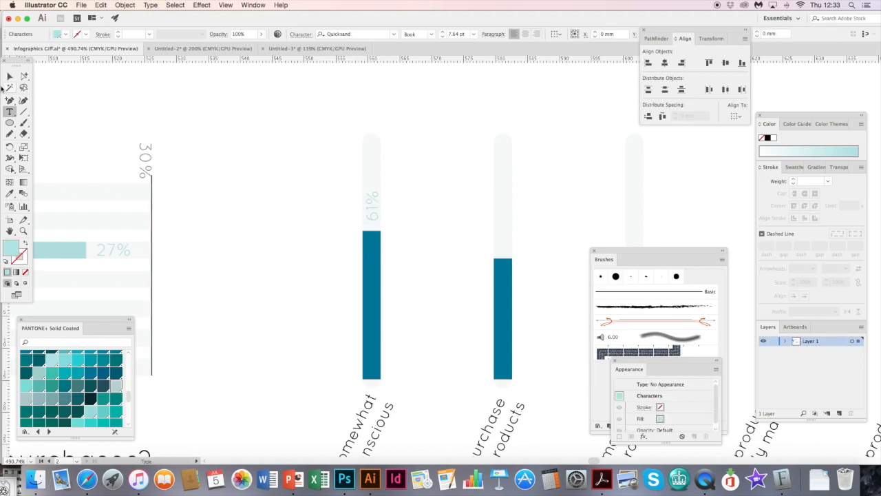
click(25, 77)
drag(411, 195, 287, 141)
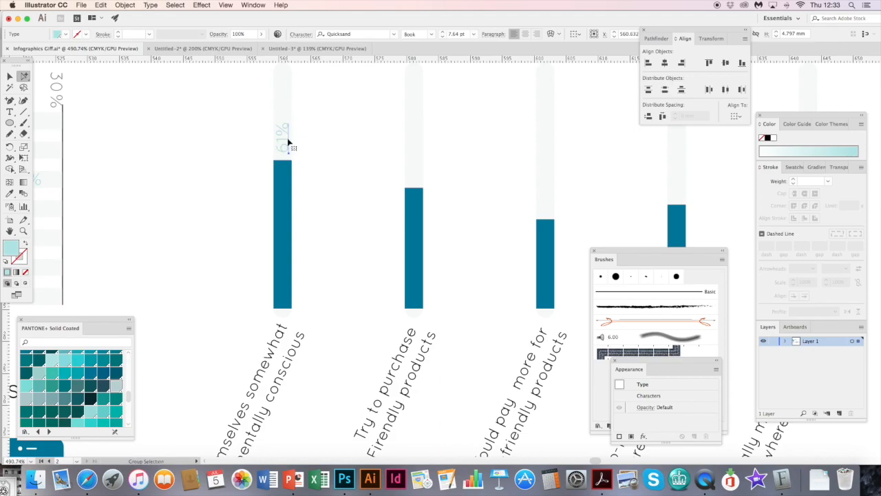
click(791, 168)
click(833, 197)
- Copy the 61% label above the second bar and change its text to 50%
drag(287, 140, 418, 167)
key(super+minus)
key(super+minus)
key(super+minus)
key(super+minus)
drag(477, 323, 192, 118)
key(super+plus)
key(super+plus)
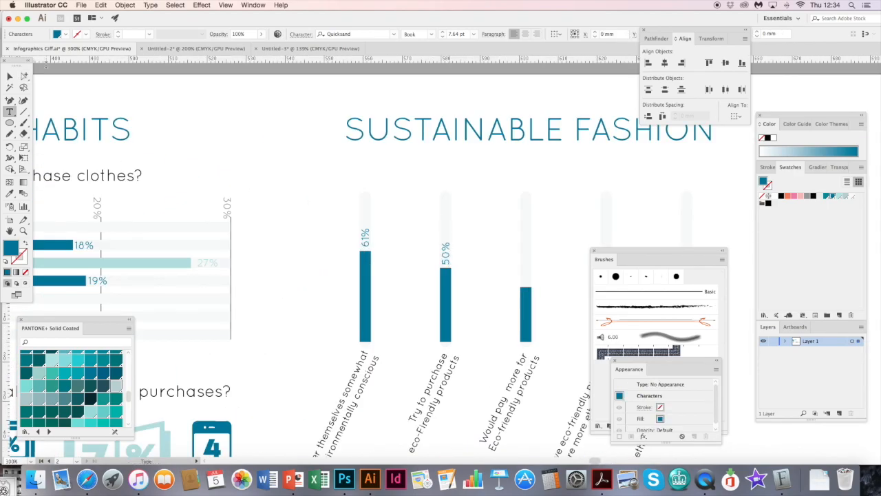
- Add a 40% label above the third bar and duplicate it above the fourth and fifth bars
drag(528, 286, 301, 217)
key(super+d)
key(super+d)
key(super+minus)
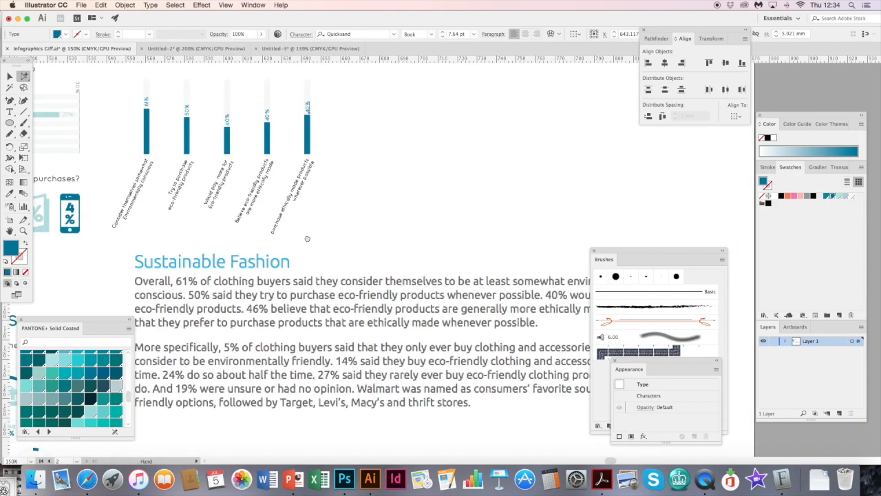
- Change the fourth bar's label to 46% and the fifth bar's label to 53%
double_click(291, 169)
click(23, 76)
key(super+plus)
key(super+plus)
key(super+plus)
key(super+plus)
drag(379, 261, 452, 114)
key(super+plus)
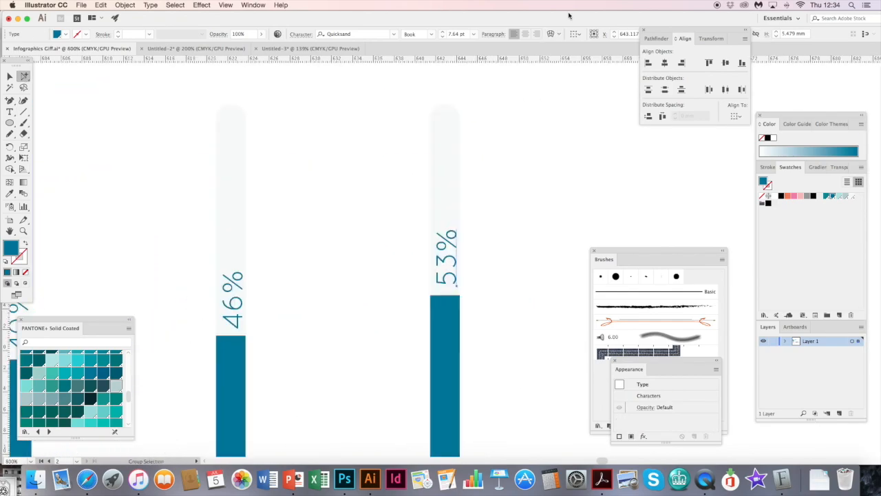
- Fine-tune the positions of the percentage labels so they sit centred just above their bars, and deselect them
drag(453, 246, 451, 247)
drag(250, 300, 415, 190)
drag(211, 221, 395, 185)
click(396, 186)
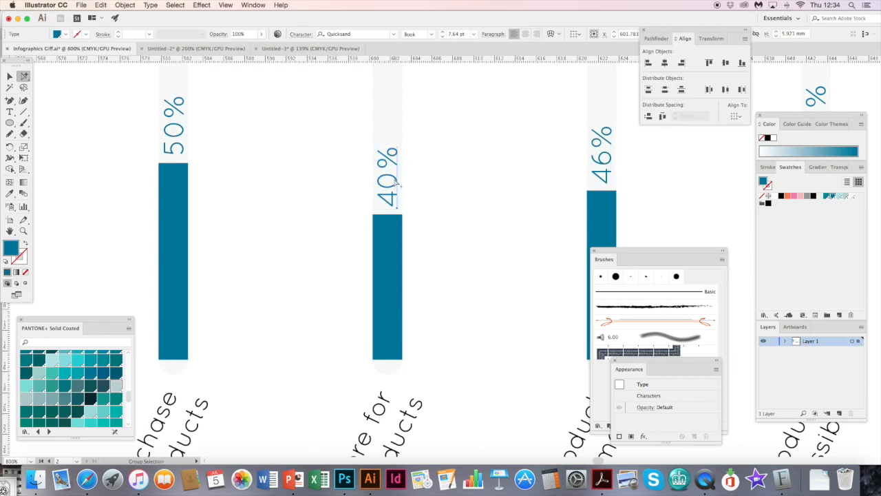
key(super+minus)
key(super+minus)
click(430, 233)
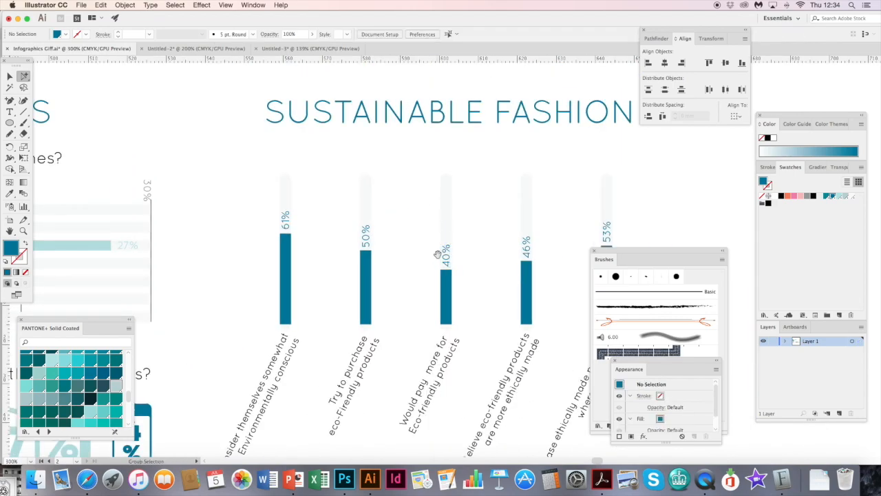
- Copy the question "When did you last purchase clothes?" and place it beneath the SUSTAINABLE FASHION heading, aligned to its left edge
drag(437, 252, 407, 140)
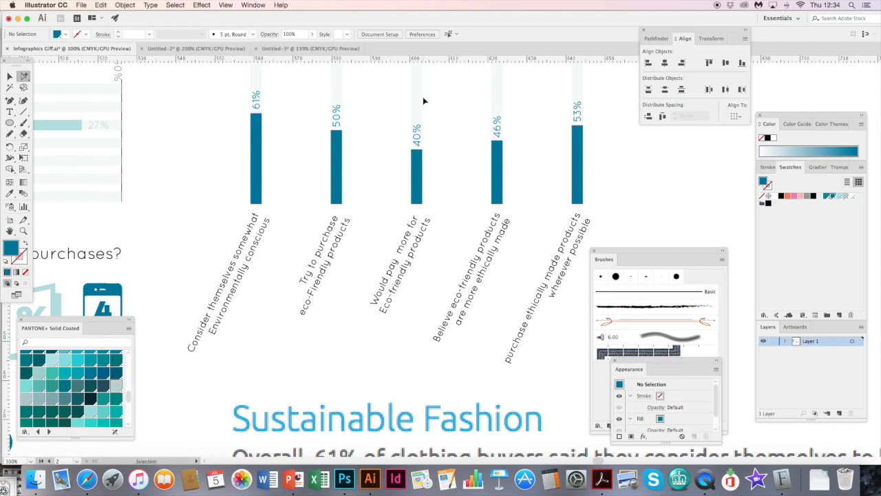
key(super+minus)
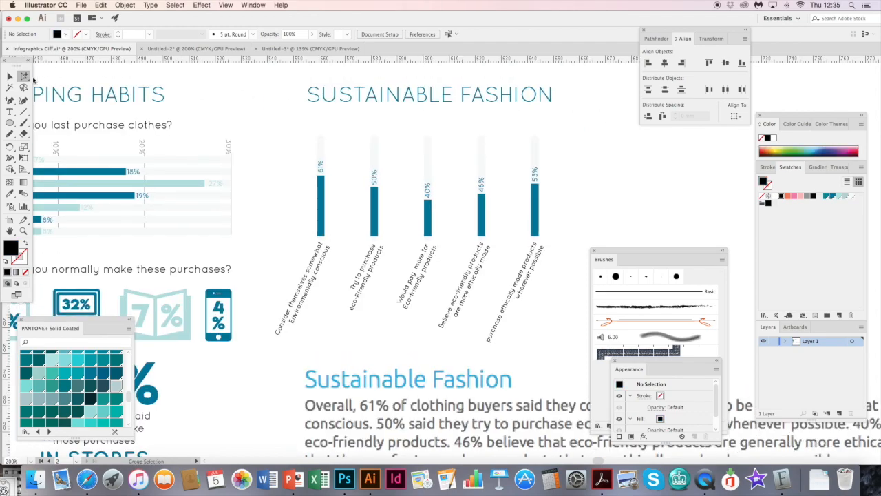
click(124, 129)
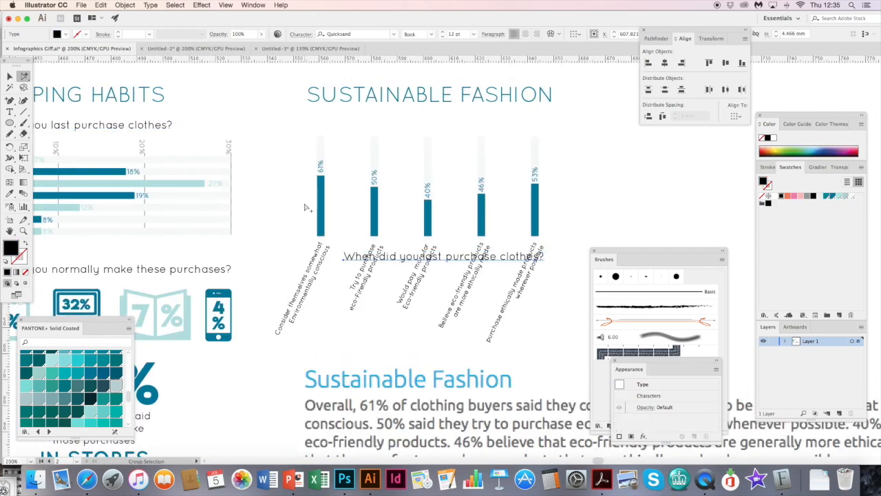
drag(125, 128, 470, 129)
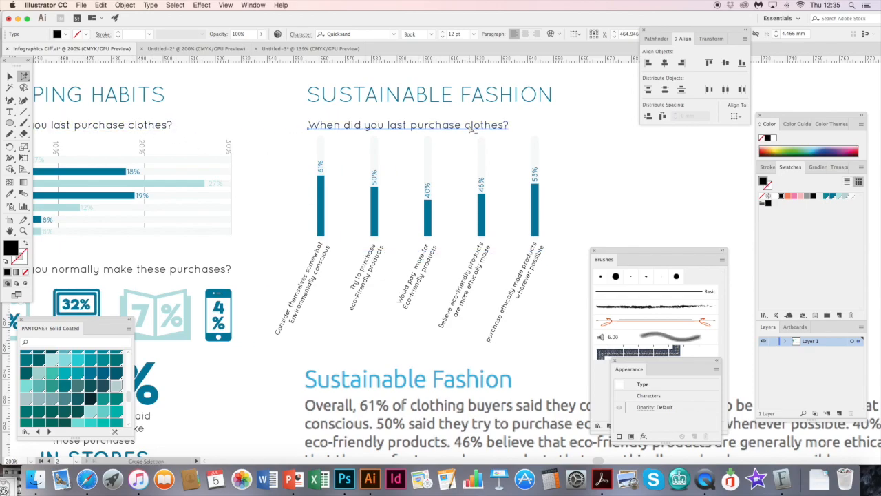
- Replace the copied question's text with "How important is sustainability in your purchasing desisions?"
triple_click(467, 130)
text(How important is sustainab)
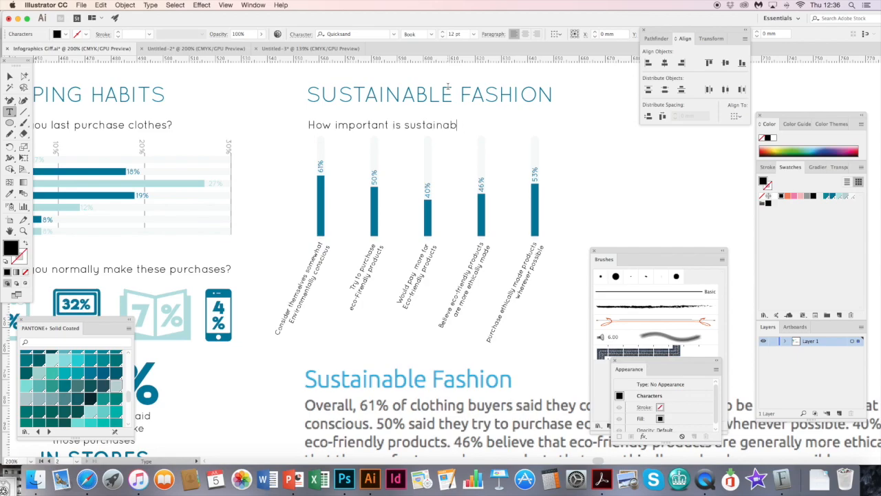
text(ility in your purchasing desisions?)
click(11, 74)
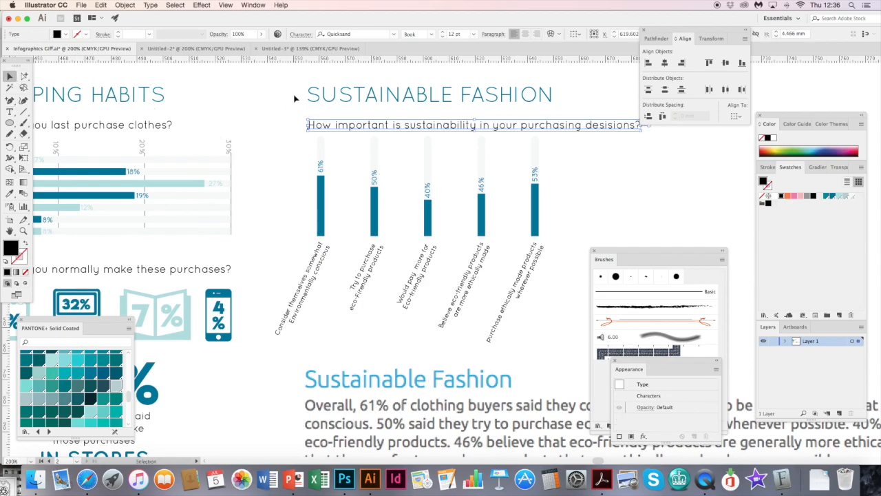
- Move the whole five-bar chart with its labels slightly down and right beneath the question, and deselect it
key(super+minus)
scroll(347, 160, down, 4)
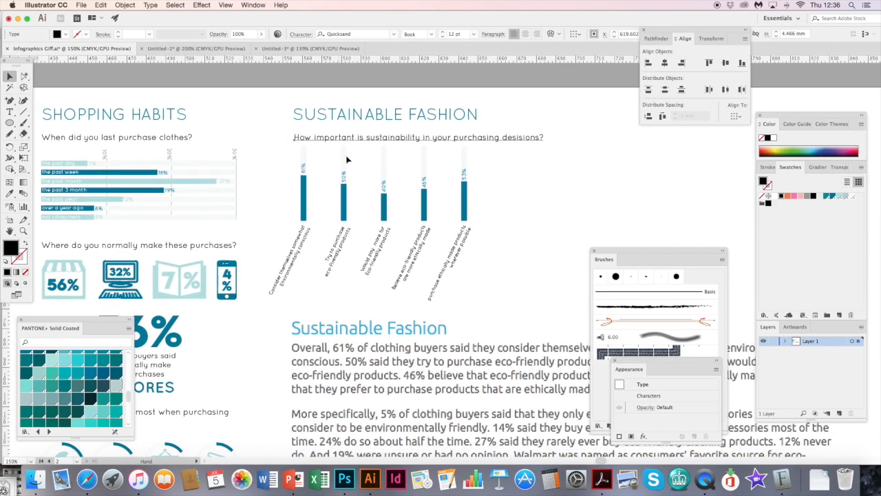
drag(496, 277, 314, 185)
click(287, 194)
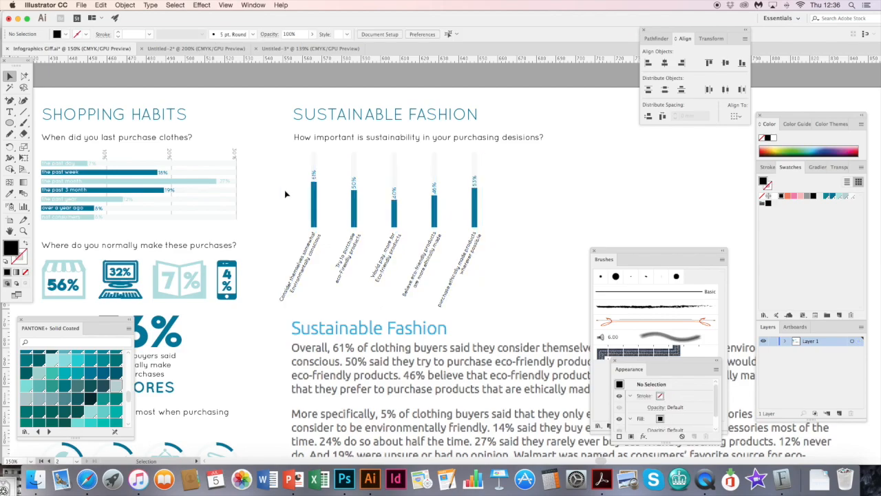
scroll(287, 194, down, 3)
key(super+minus)
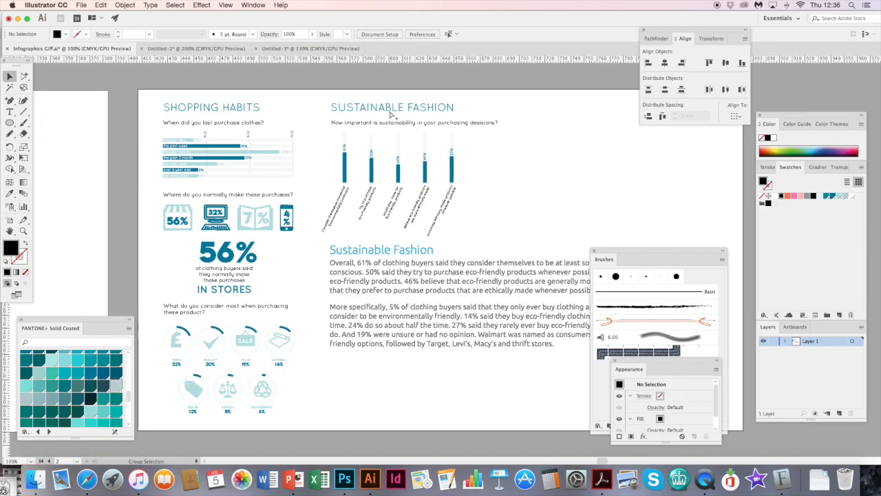
- Duplicate the five-bar sustainability chart with its labels and place the copy beside the original
scroll(390, 116, right, 5)
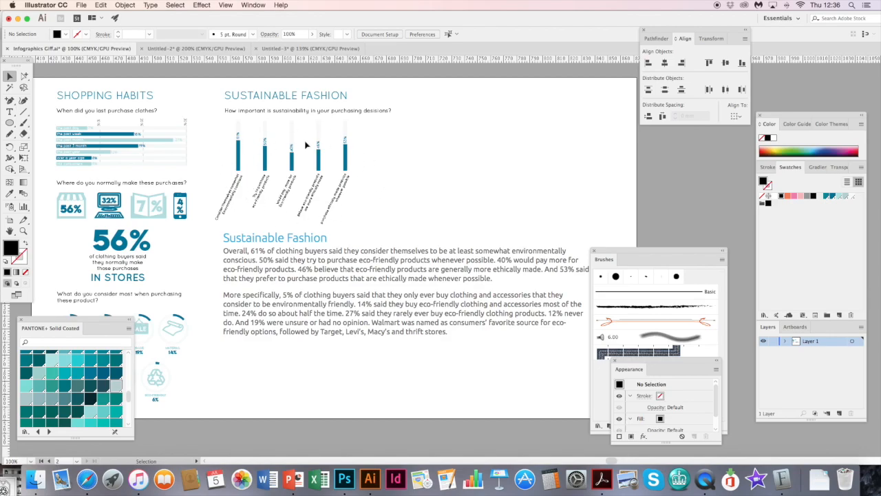
scroll(360, 216, left, 5)
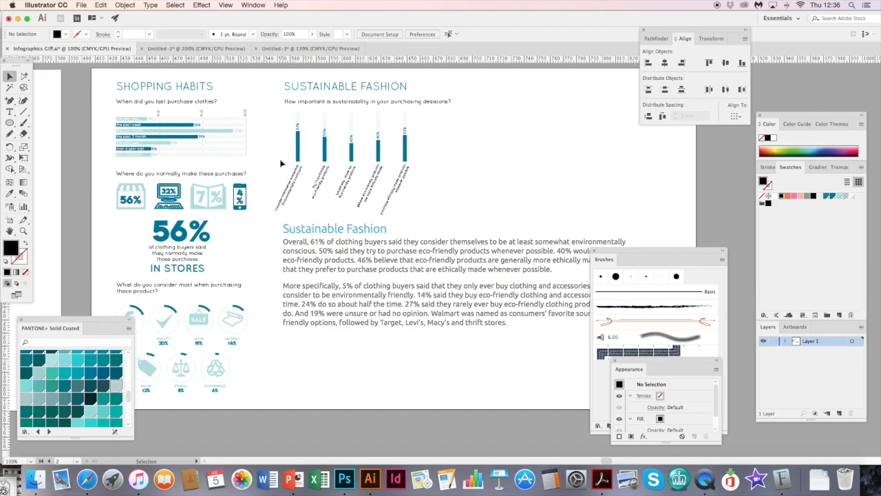
drag(274, 127, 448, 192)
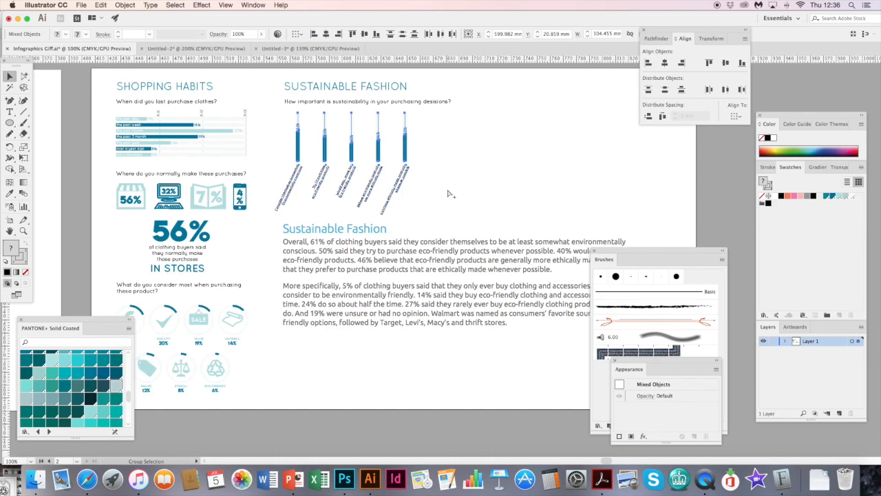
key(super+c)
key(super+v)
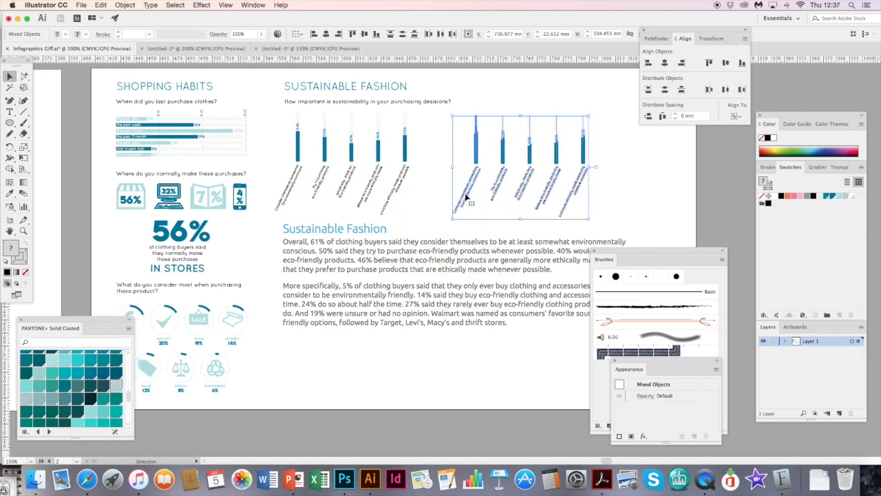
click(508, 141)
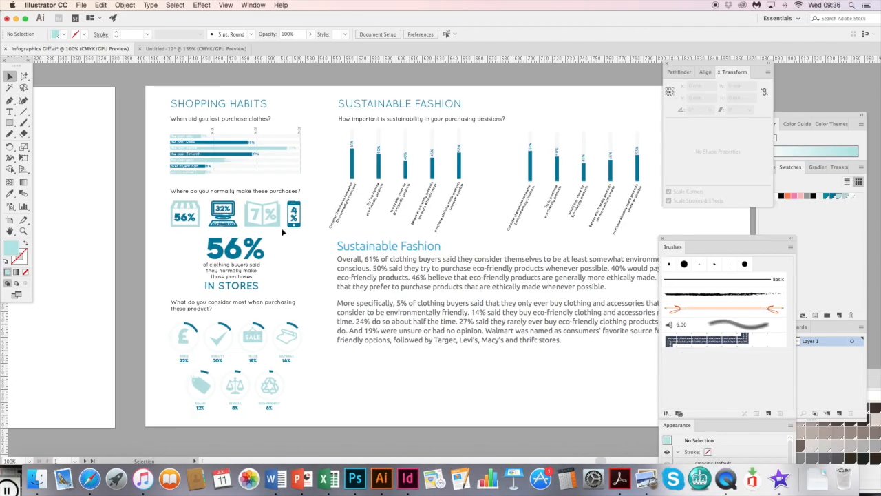
- Examine the individual bars of the "When did you last purchase clothes?" chart up close, selecting them in turn
click(24, 231)
drag(180, 151, 306, 197)
key(a)
scroll(205, 137, up, 5)
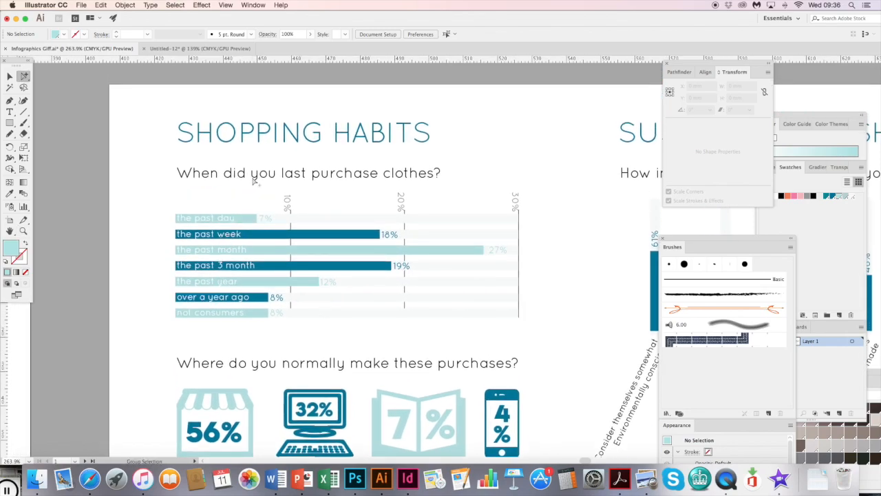
click(251, 180)
click(318, 221)
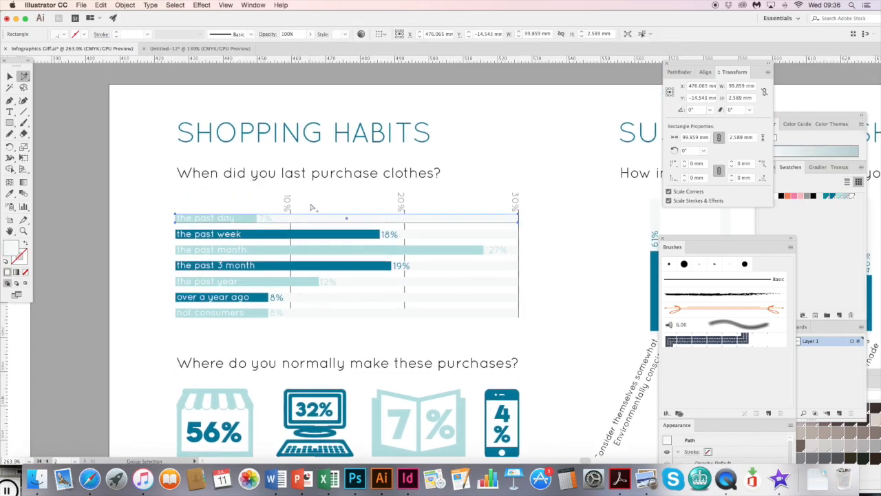
key(super+equal)
click(416, 242)
click(335, 257)
click(403, 280)
click(544, 279)
click(546, 292)
- Select the seven pale full-width background bars of the purchase chart, show the alignment options, and deselect them
click(625, 258)
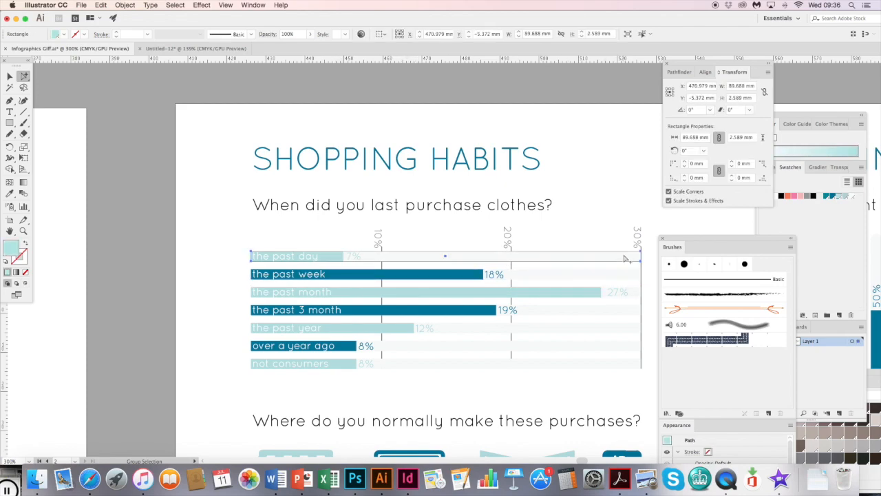
shift+click(627, 276)
shift+click(637, 293)
shift+click(638, 310)
shift+click(638, 329)
shift+click(638, 347)
shift+click(632, 366)
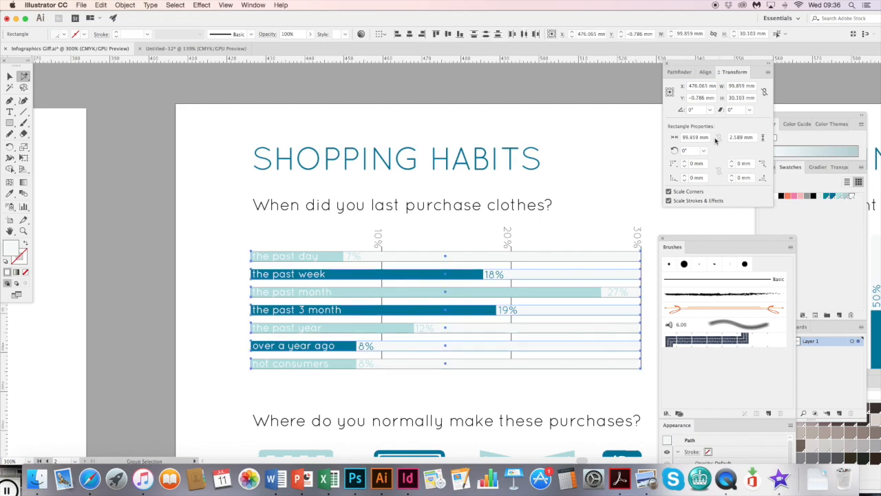
click(707, 72)
click(411, 247)
- Select the vertical gridlines and percentage axis labels of the purchase chart to check how the scale is built
click(383, 254)
click(512, 254)
click(645, 255)
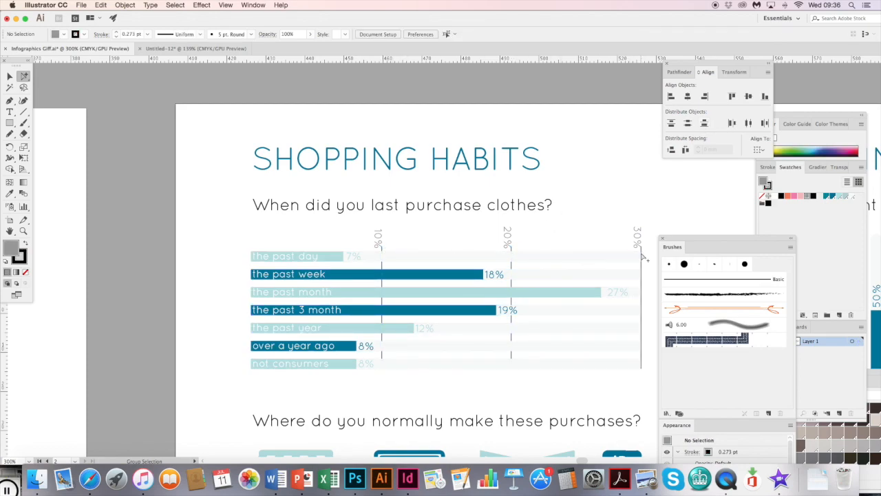
click(642, 252)
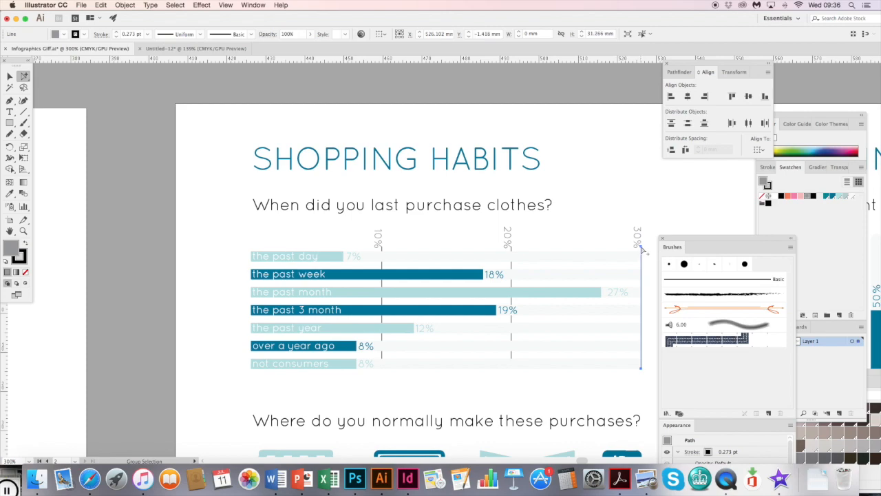
scroll(400, 240, right, 5)
click(321, 242)
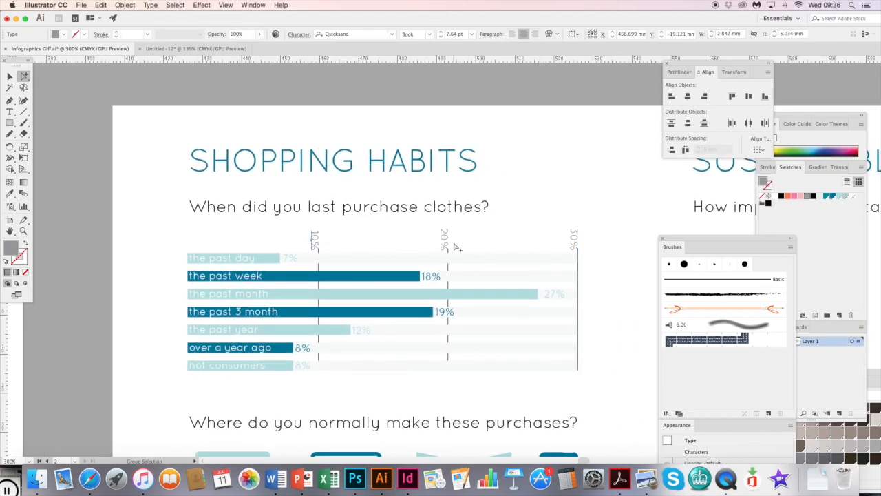
click(573, 239)
- Select the category labels inside the purchase chart's bars to check the chart's text elements
click(227, 259)
click(259, 296)
click(254, 313)
click(247, 331)
click(238, 349)
click(239, 367)
drag(402, 349, 217, 301)
drag(491, 267, 352, 268)
drag(279, 261, 392, 282)
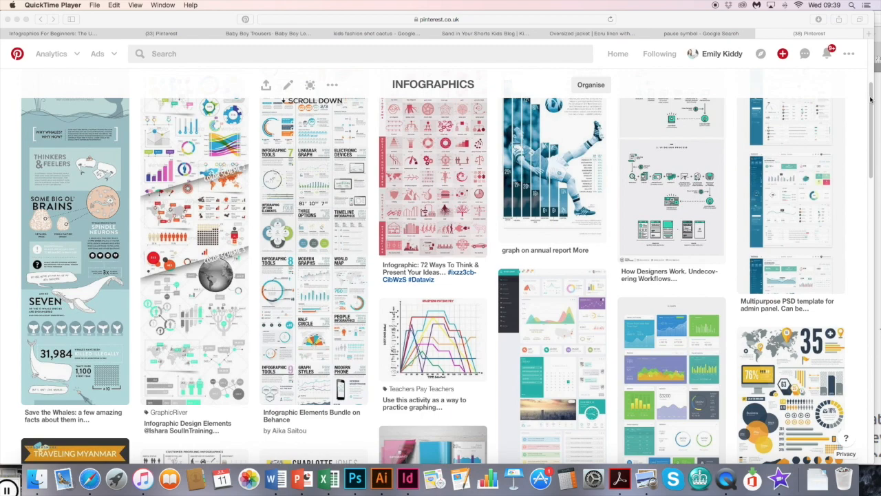
- Switch to Safari and browse the INFOGRAPHICS board on Pinterest, examining the "Infographic Design Elements: 3 Color Schemes" pin for chart ideas
click(871, 98)
drag(871, 94, 866, 46)
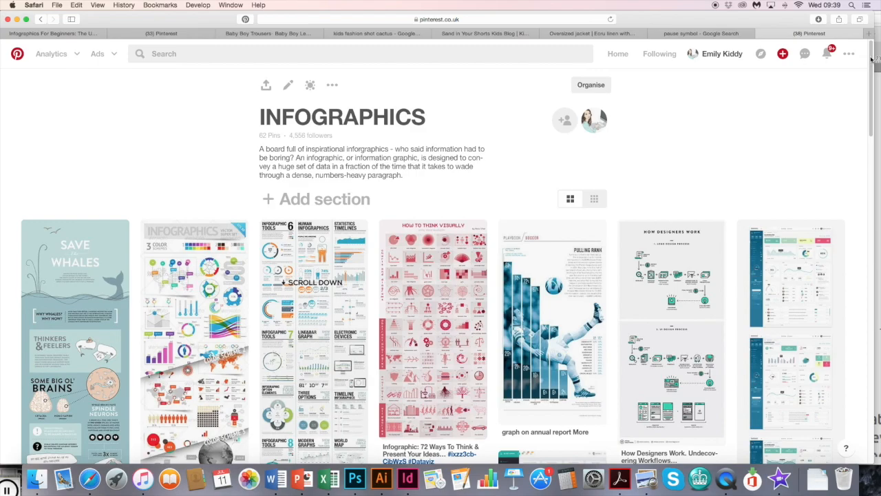
scroll(285, 288, down, 5)
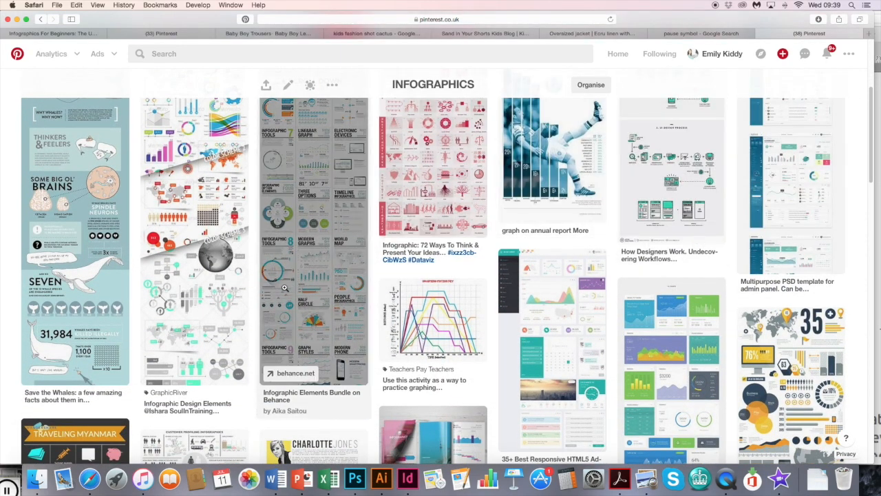
click(234, 335)
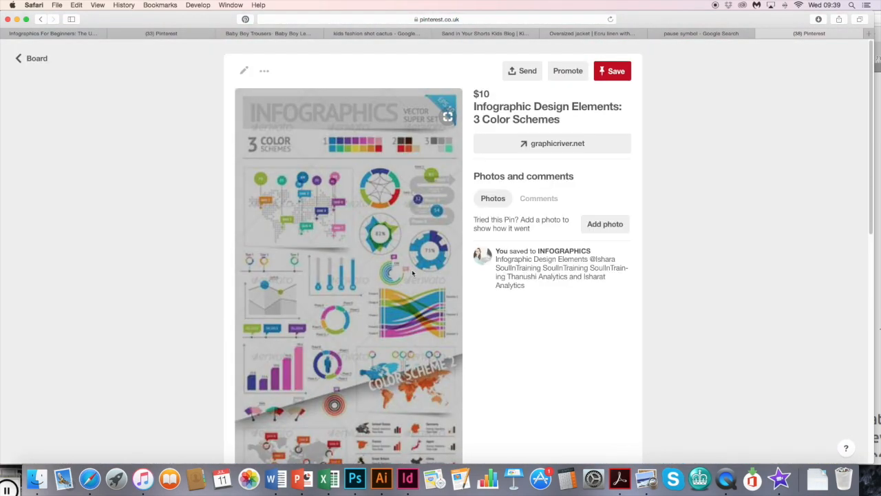
drag(871, 82, 712, 210)
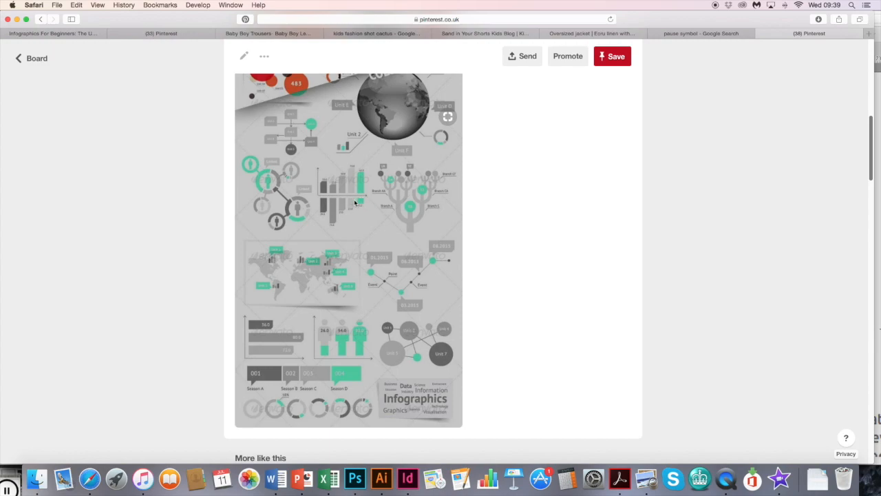
click(39, 61)
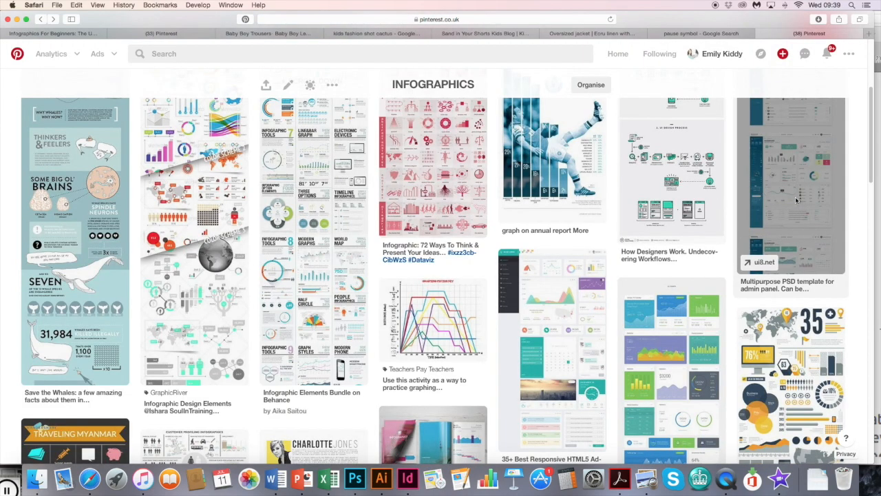
click(701, 353)
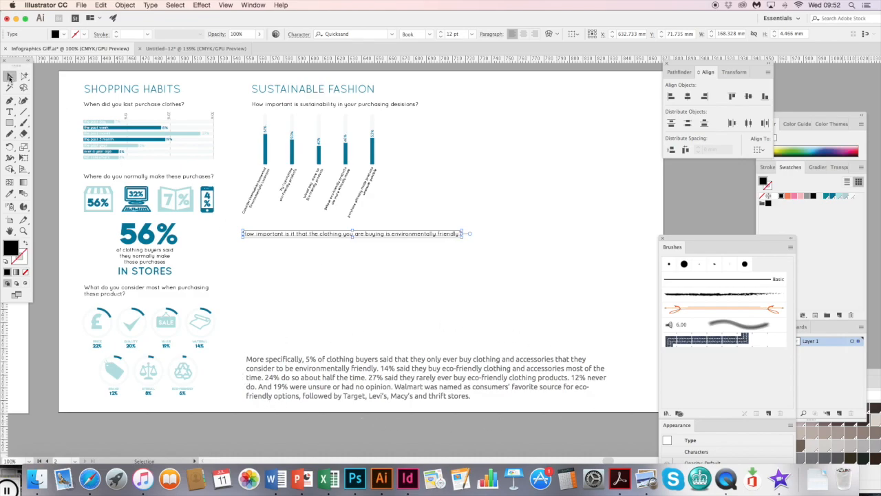
- Create a pie graph beneath the question "How important is it that the clothing you are buying is environmentally friendly?" with the Pie Graph Tool
click(545, 159)
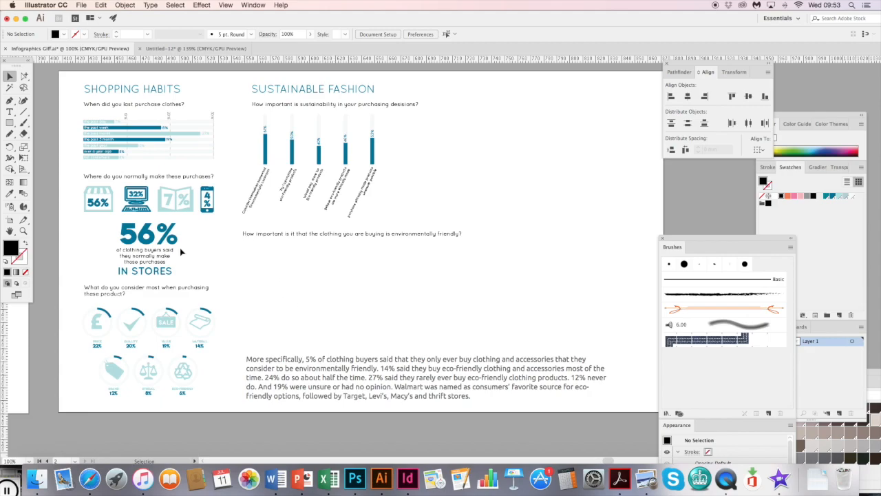
click(11, 76)
click(28, 210)
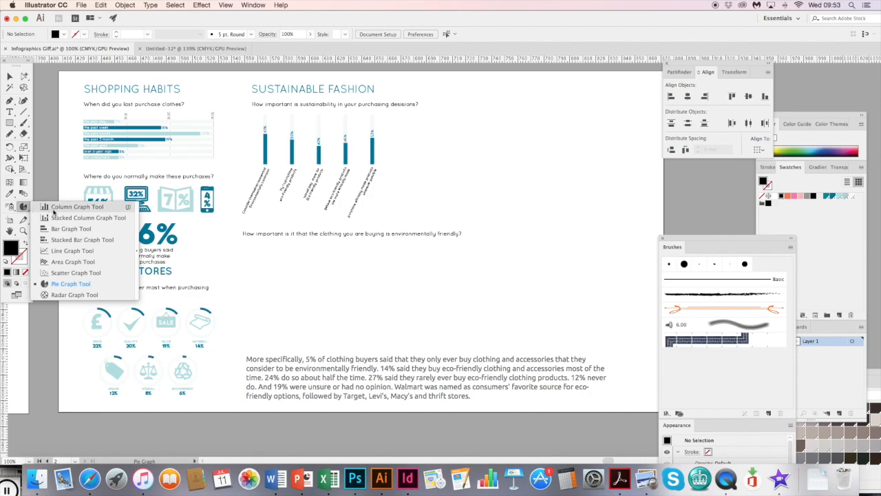
click(66, 284)
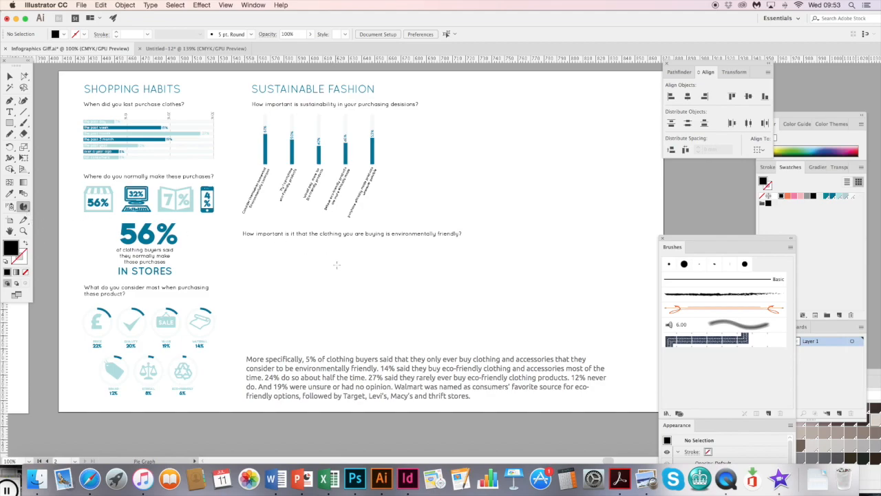
drag(328, 250, 428, 319)
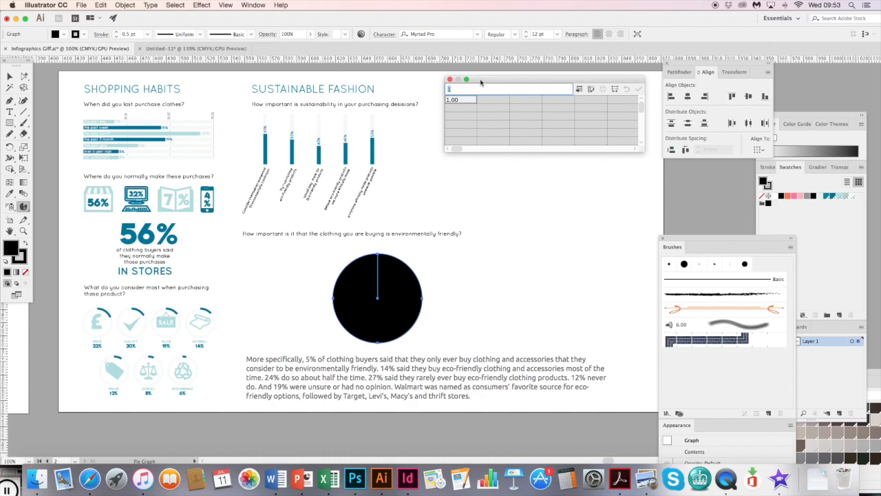
- Enter 5, 14 and 24 as the first three values in the first row of the pie graph's data
drag(486, 80, 309, 255)
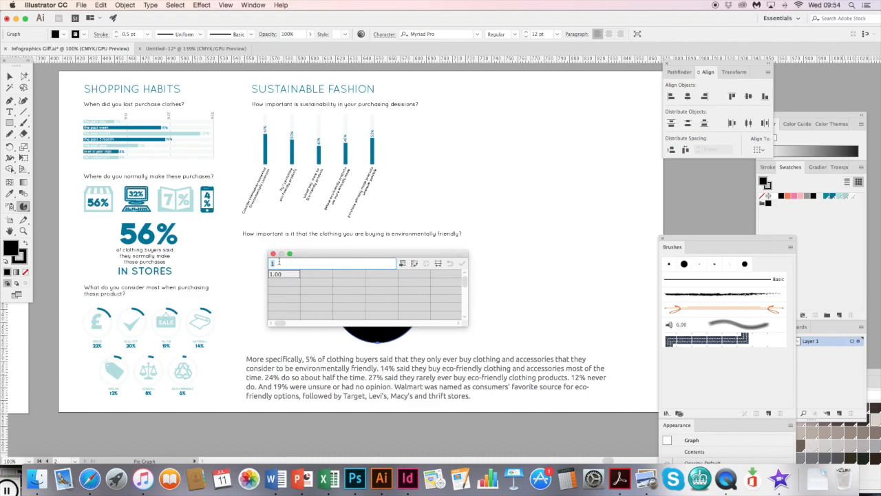
text(5)
click(312, 276)
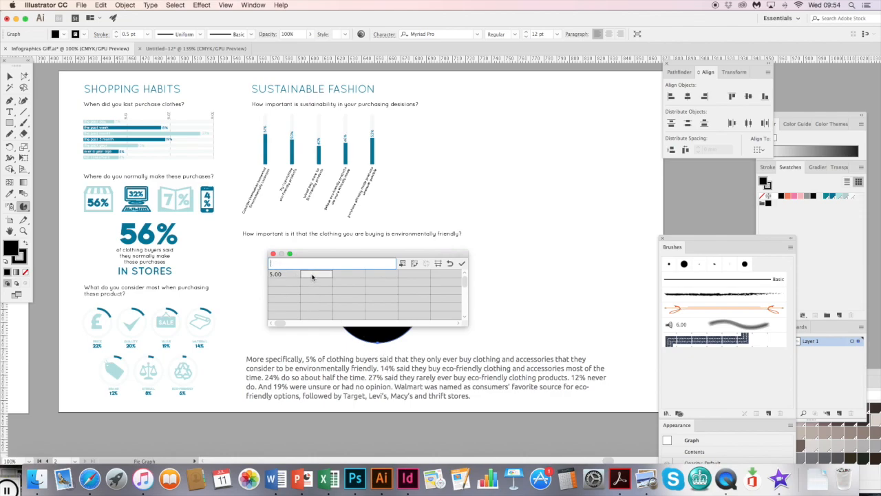
text(14)
click(347, 275)
text(24)
key(Tab)
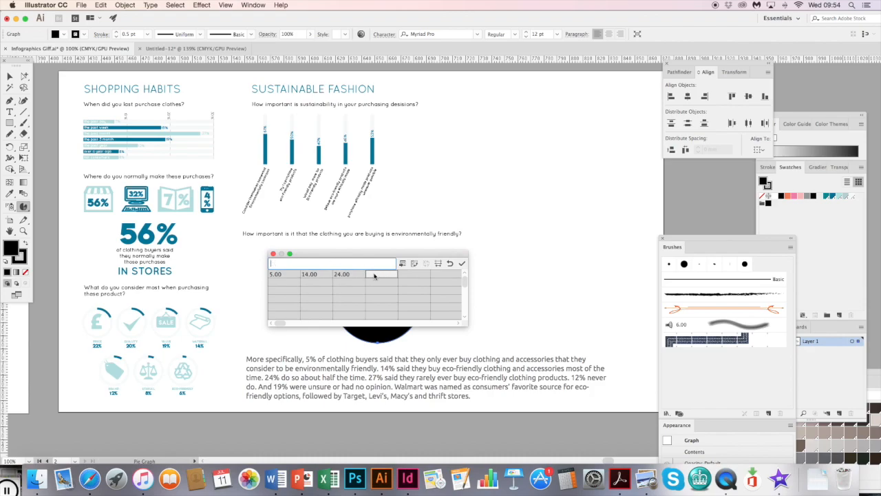
- Add 27, 12 and 19 to the same data row, apply the data to the pie graph, and move the data window aside
text(27)
key(Tab)
text(12)
key(Tab)
text(19)
key(Tab)
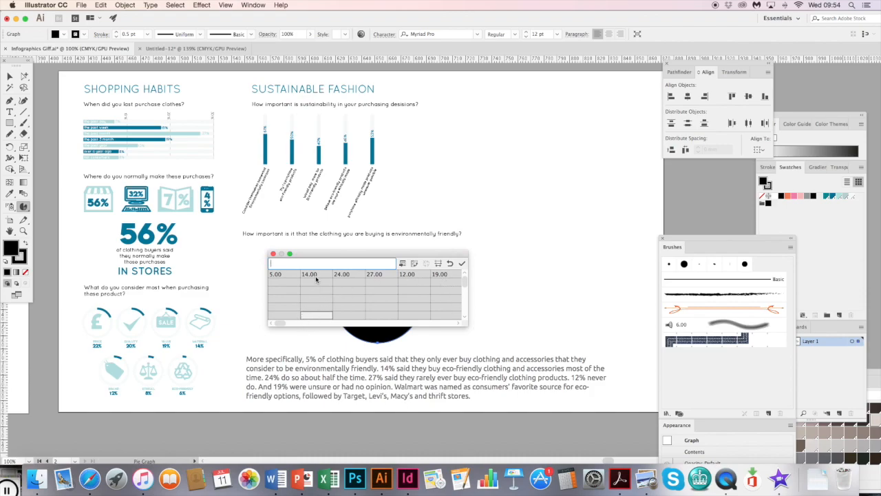
click(318, 276)
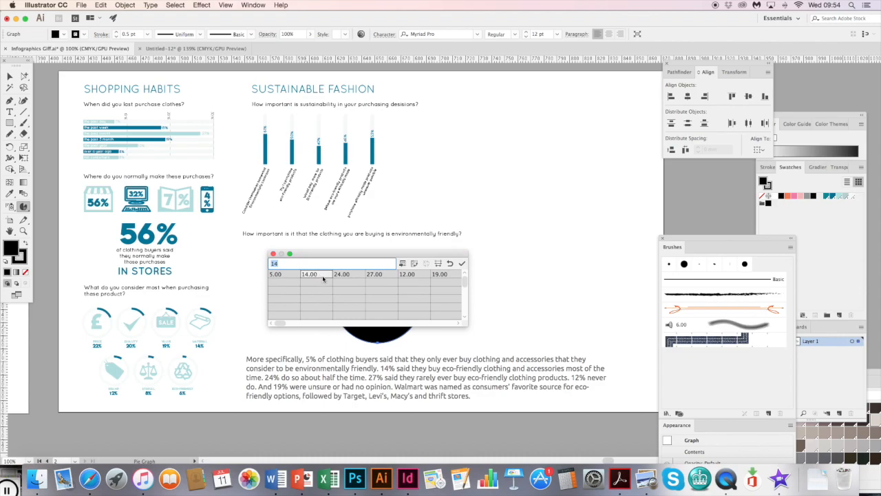
click(341, 275)
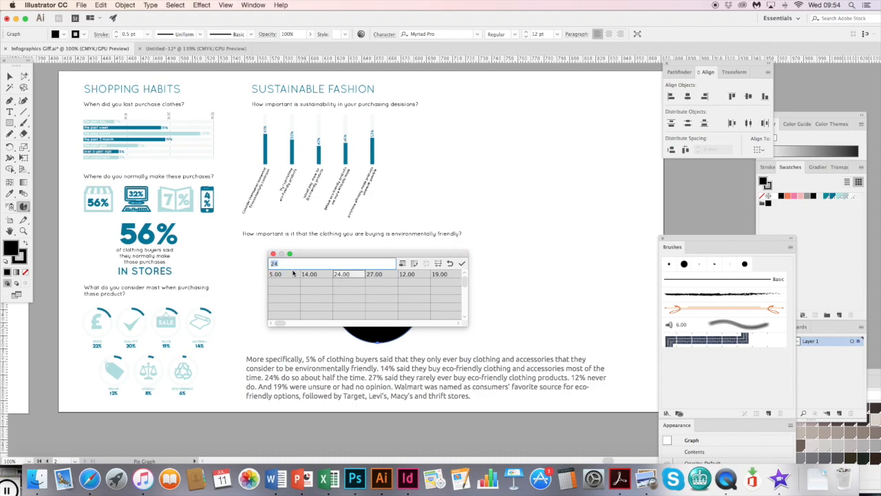
click(461, 265)
drag(460, 255, 615, 120)
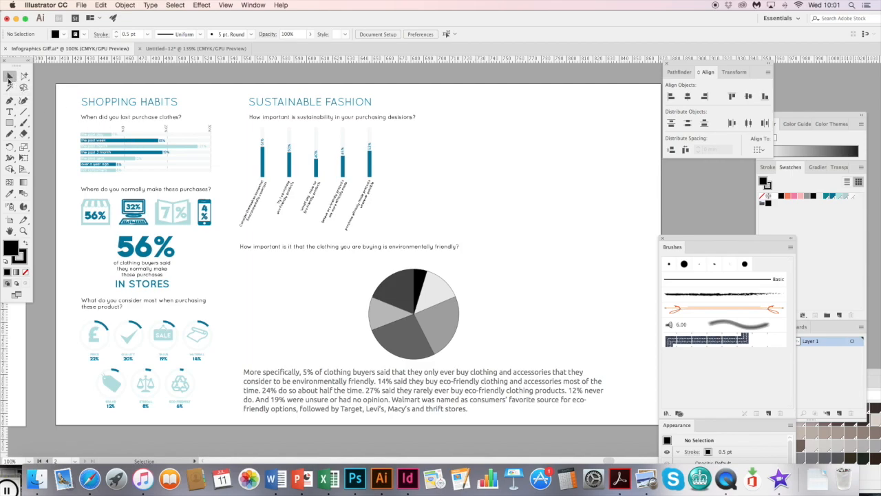
- Move the pie graph left so it sits beneath the start of the environmentally friendly question, and deselect it
click(427, 312)
drag(434, 321, 317, 318)
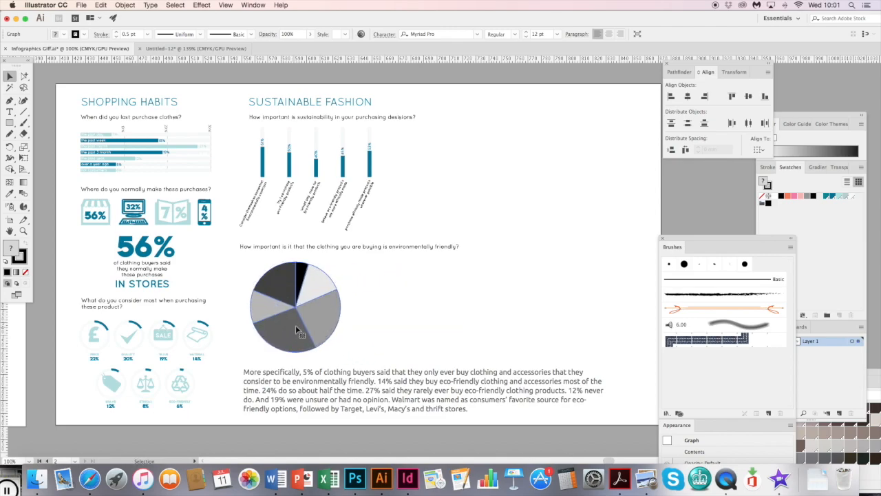
click(379, 301)
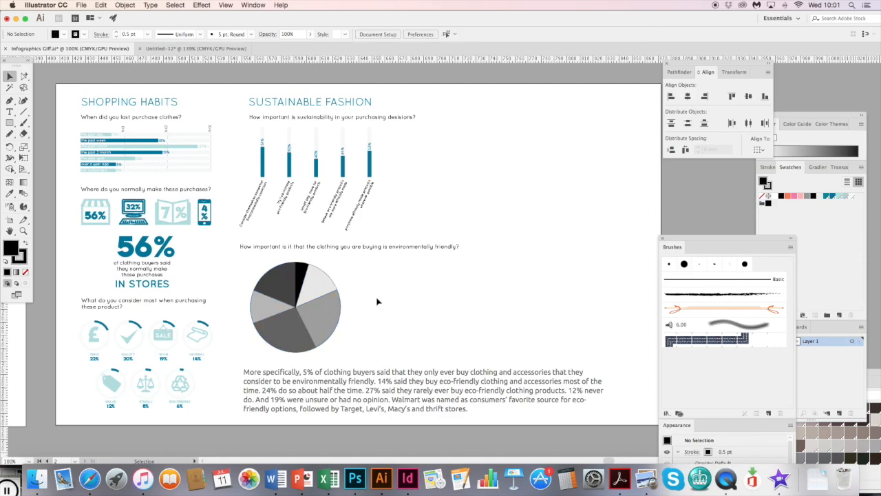
- Fill the light grey second slice of the pie graph with the PANTONE 7468 C swatch
drag(24, 76, 45, 86)
click(321, 294)
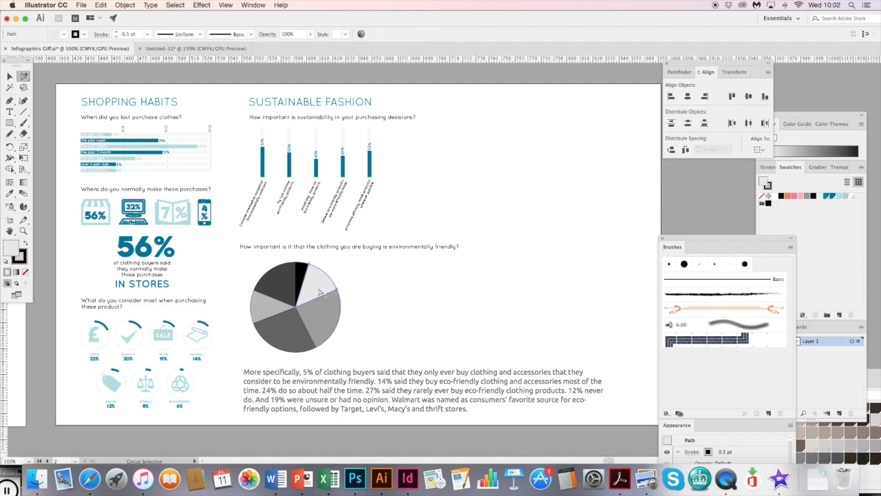
click(833, 199)
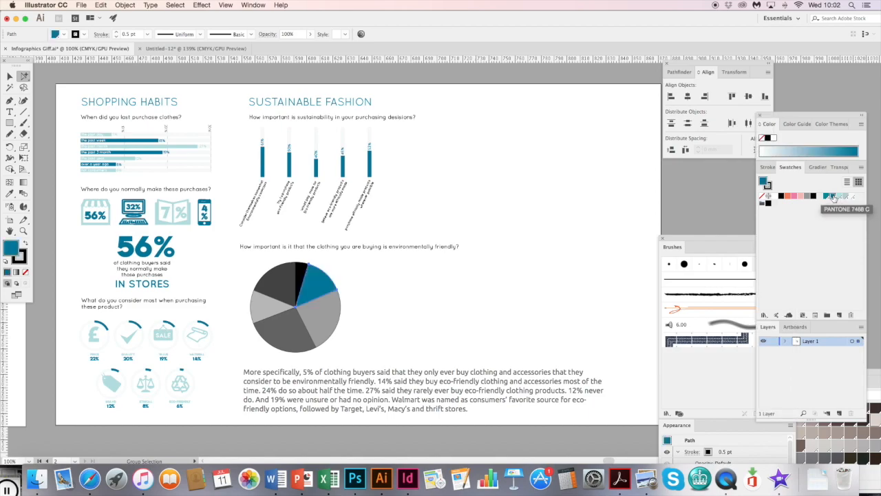
- Remove the stroke from every slice of the pie graph by setting it to None
click(24, 256)
click(11, 248)
drag(362, 336, 270, 285)
click(25, 259)
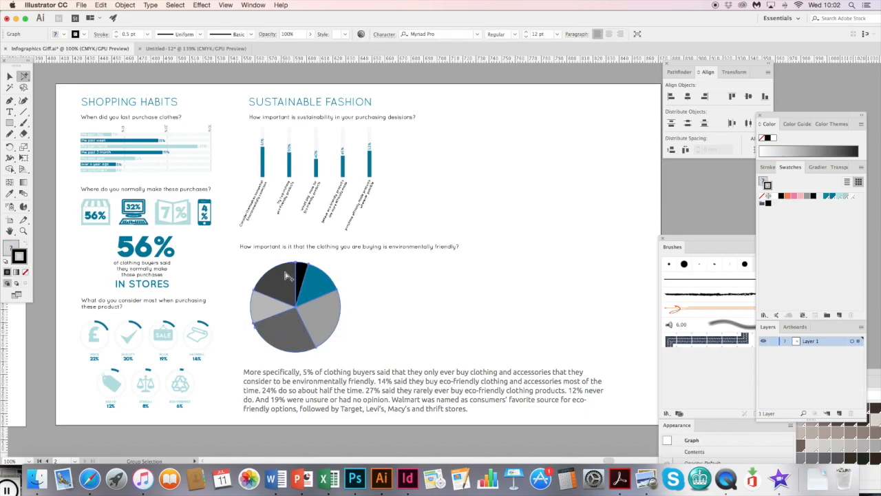
click(26, 273)
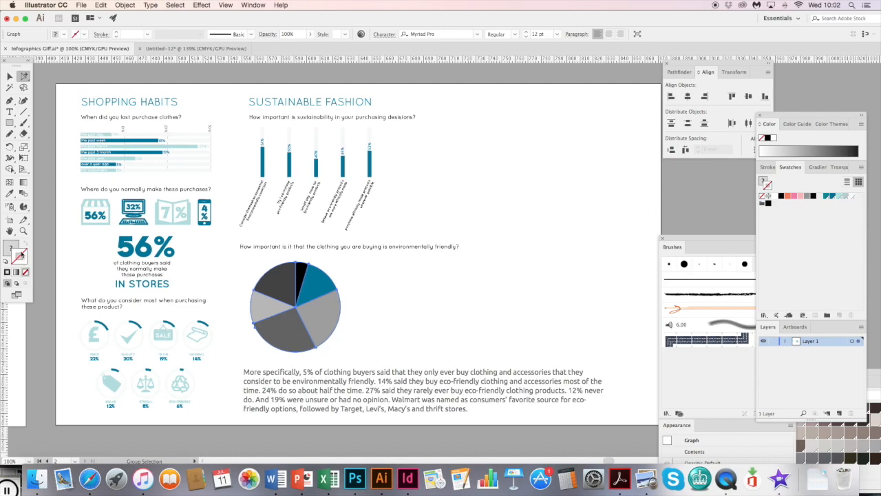
click(10, 248)
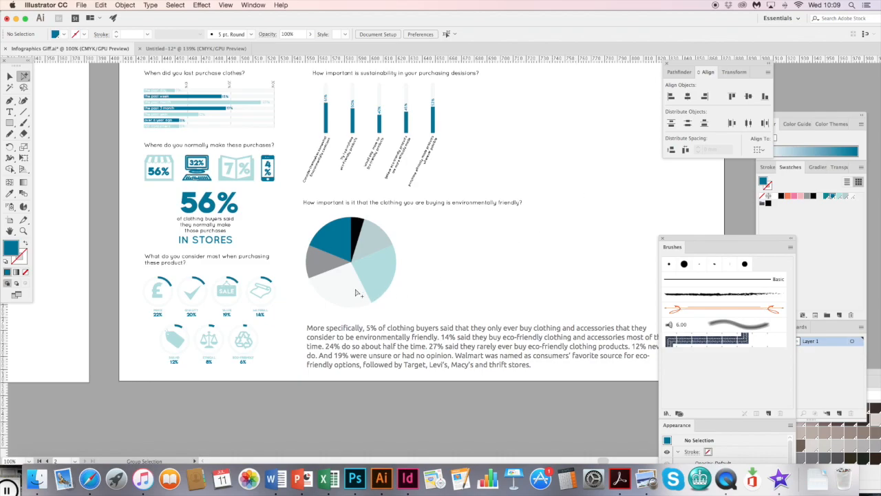
- Examine the fill colour of each pie slice in turn, going around the graph, and deselect
click(378, 283)
click(353, 290)
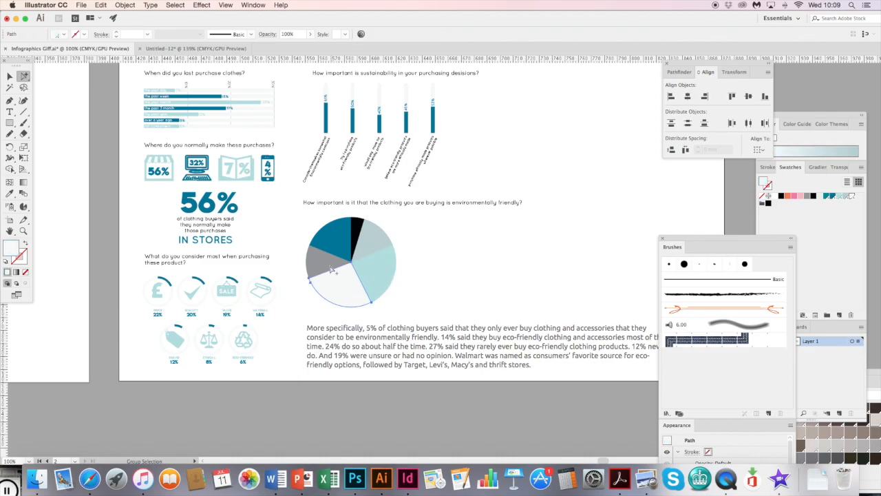
click(328, 258)
click(338, 244)
click(358, 227)
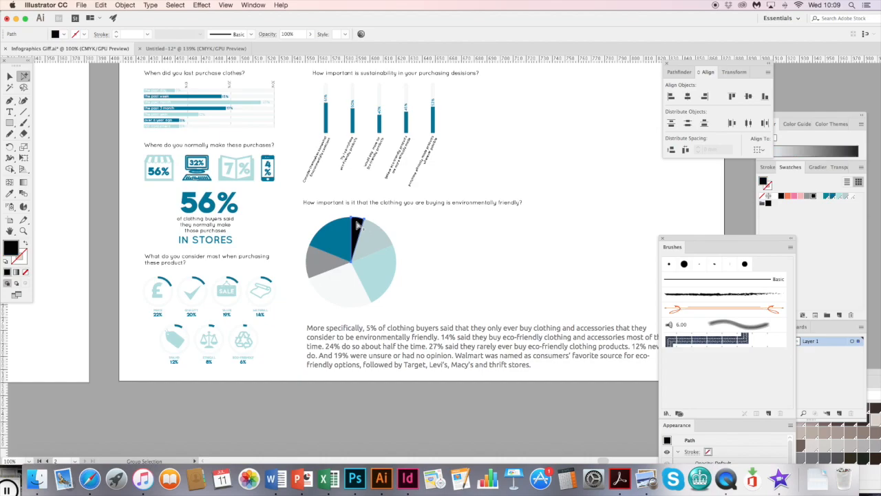
click(375, 239)
click(382, 272)
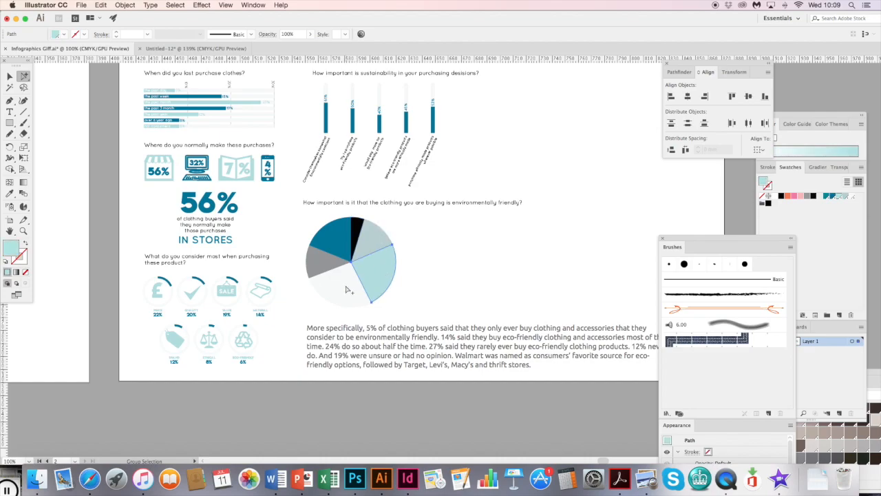
click(337, 277)
click(327, 265)
click(337, 251)
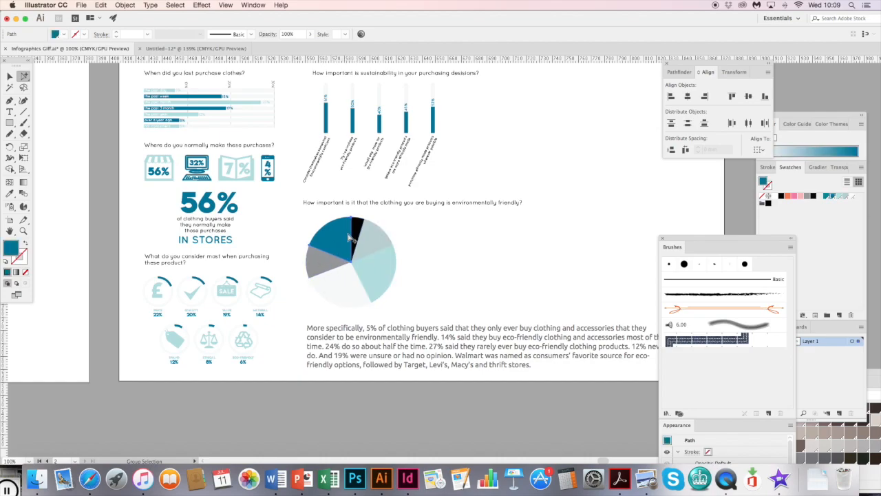
click(357, 230)
click(382, 249)
click(378, 280)
click(353, 295)
click(328, 267)
click(339, 245)
click(425, 289)
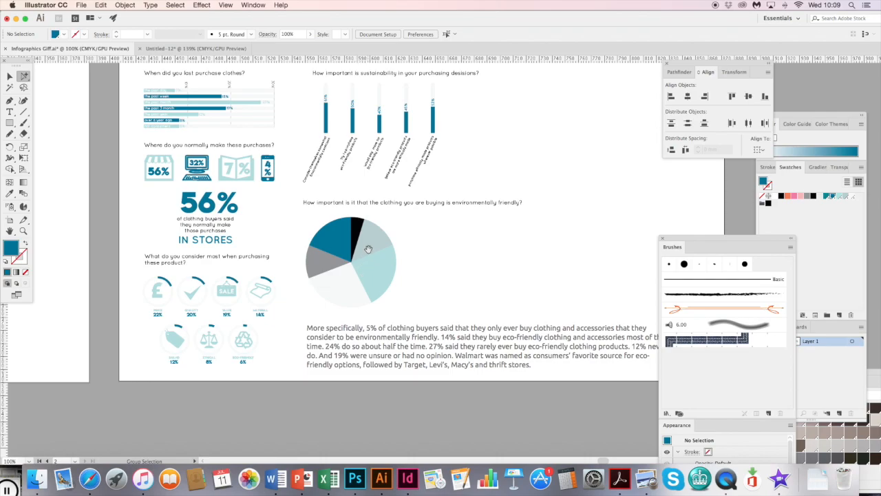
- Paste the 5% label beside the pie graph with the description "only ever buy clothing and accessories that they consider to be environmentally friendly"
scroll(358, 255, up, 3)
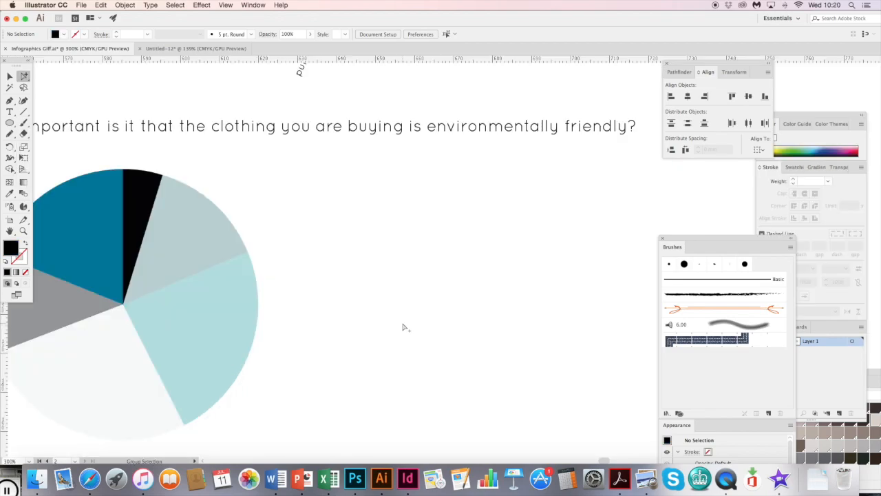
key(super+v)
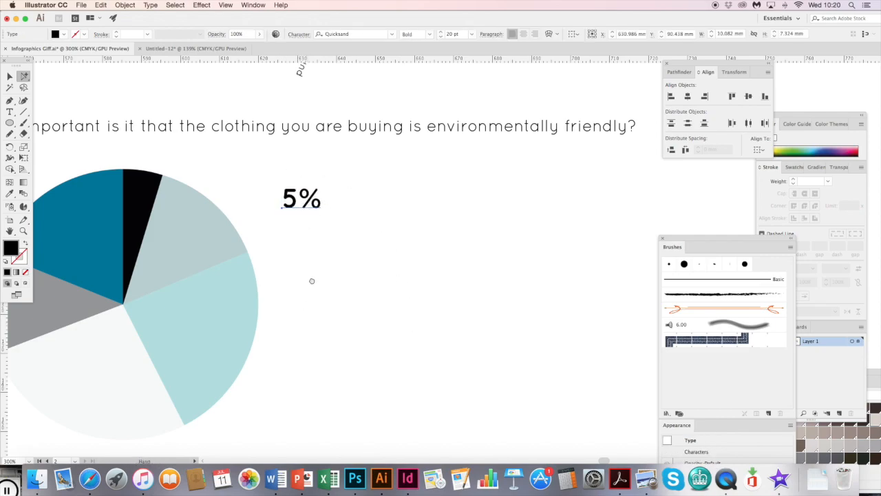
scroll(310, 280, down, 5)
drag(396, 166, 333, 277)
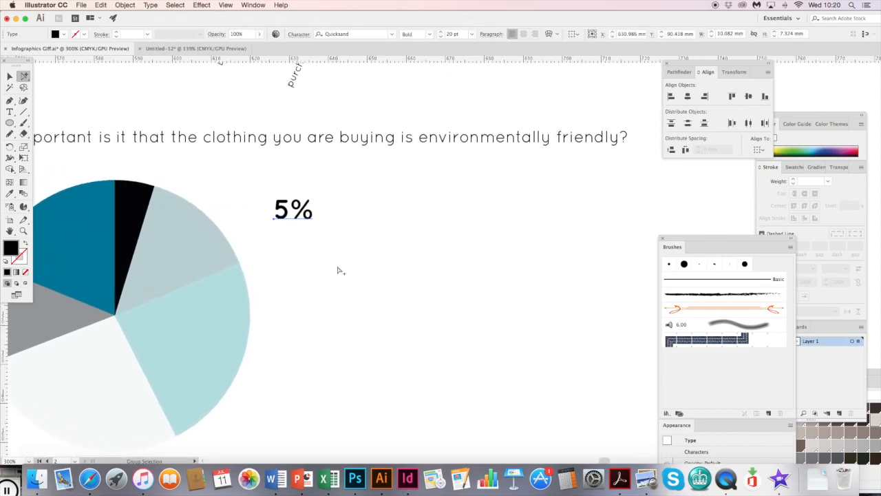
text(only ever buy clothing and accessories that they consider to be environmentally friendly)
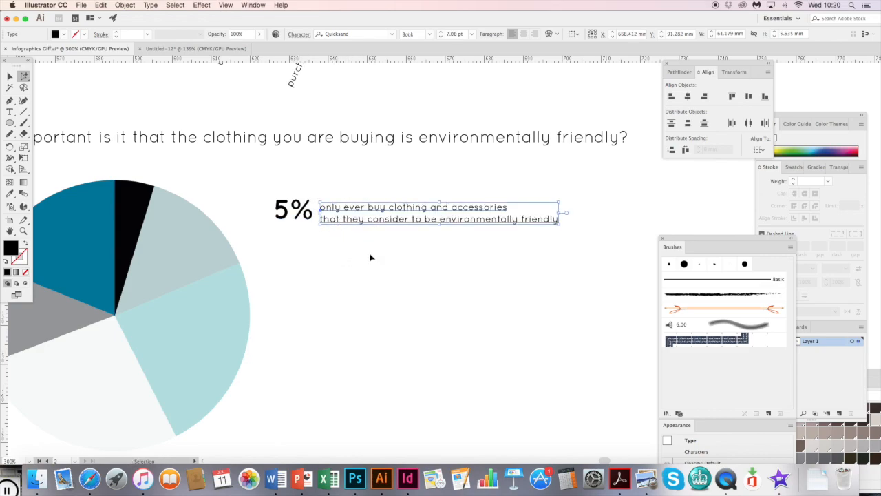
key(super+z)
- Align the six percentage labels beside the pie graph to their left edges and distribute them vertically by their bottoms
drag(375, 272, 396, 228)
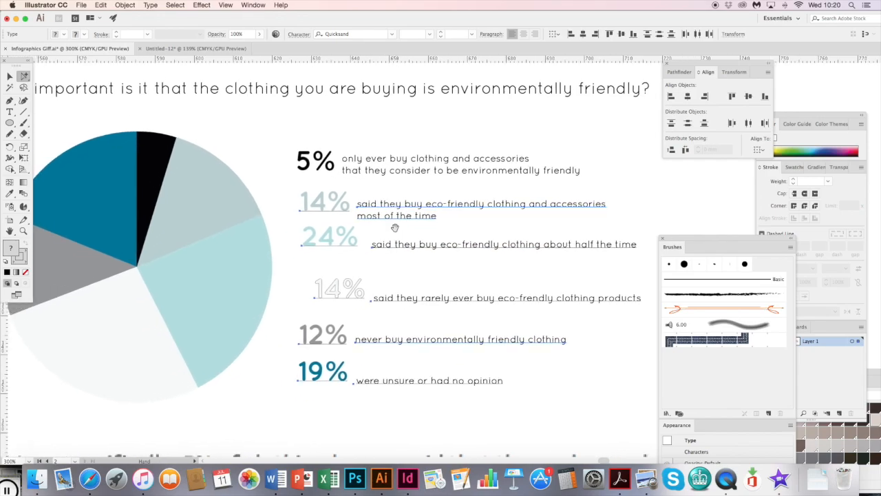
key(super+minus)
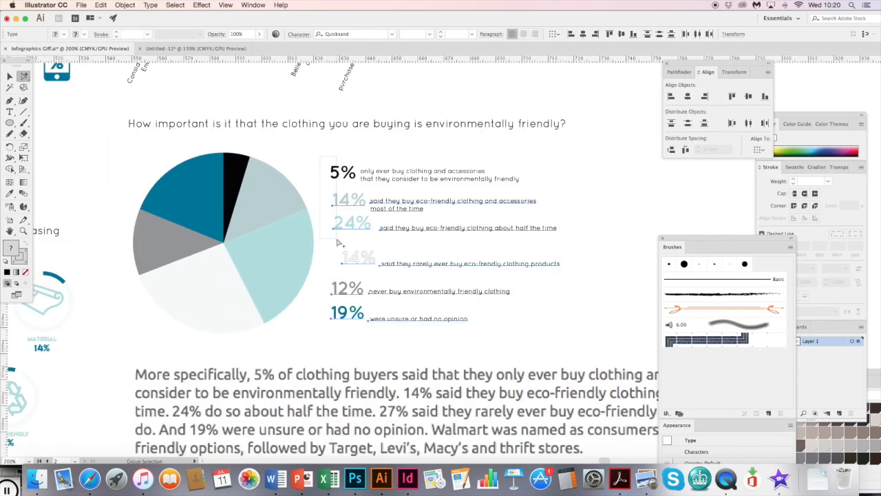
click(671, 95)
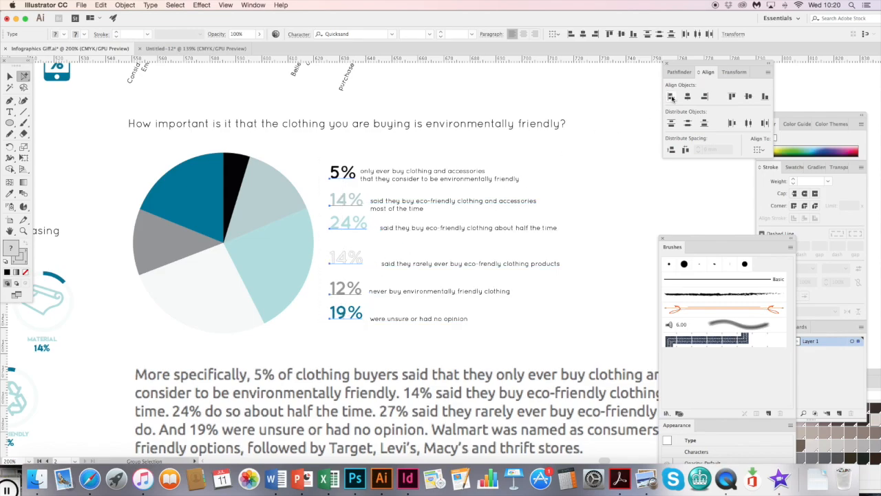
click(704, 124)
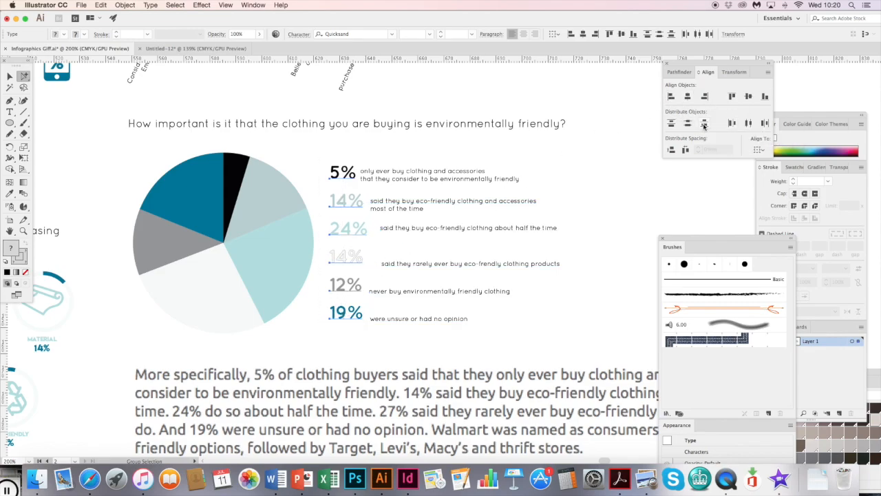
- Adjust the vertical position of the first description so it lines up with the 5% label
click(383, 181)
key(super+plus)
key(super+plus)
drag(299, 267, 298, 260)
scroll(330, 289, down, 5)
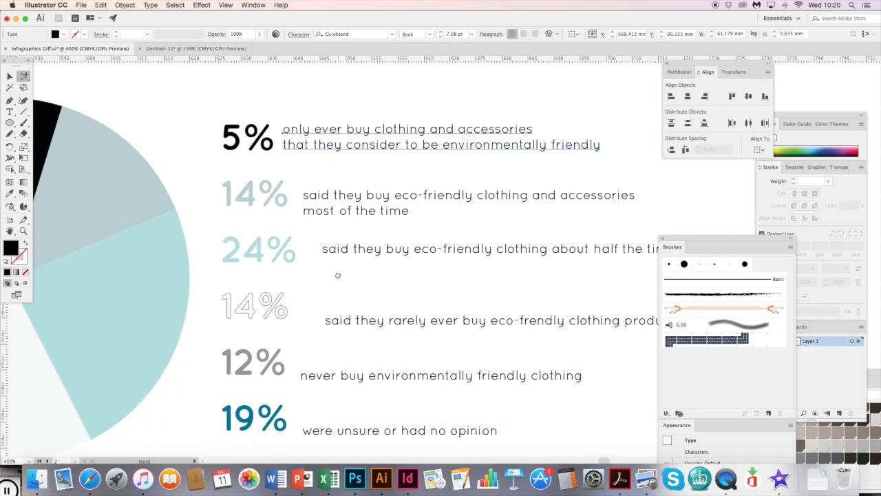
drag(315, 378, 315, 369)
scroll(358, 213, up, 3)
click(350, 166)
drag(350, 166, 350, 166)
key(super+minus)
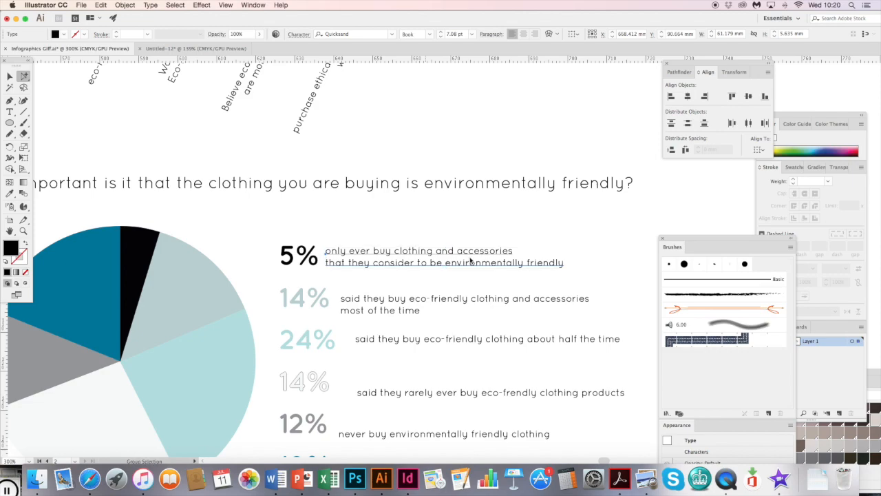
- Left-align all six descriptions and nudge them right until they clear the percentage labels
drag(494, 435, 497, 361)
drag(415, 169, 389, 398)
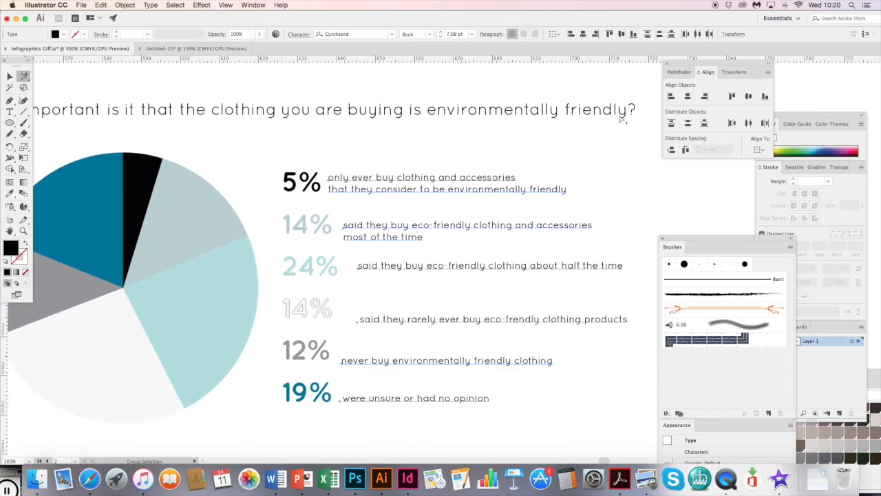
click(671, 96)
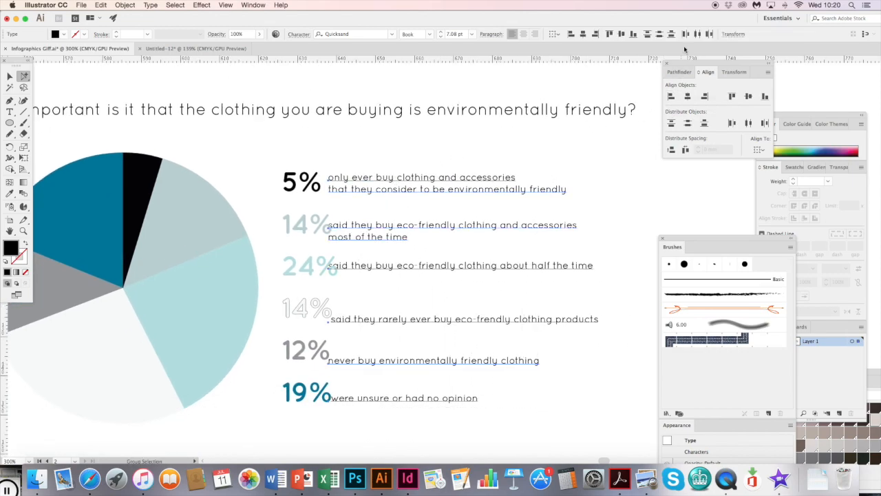
key(Right)
key(Right)
key(Right)
key(Right)
key(Right)
key(Right)
key(Right)
key(Right)
key(Right)
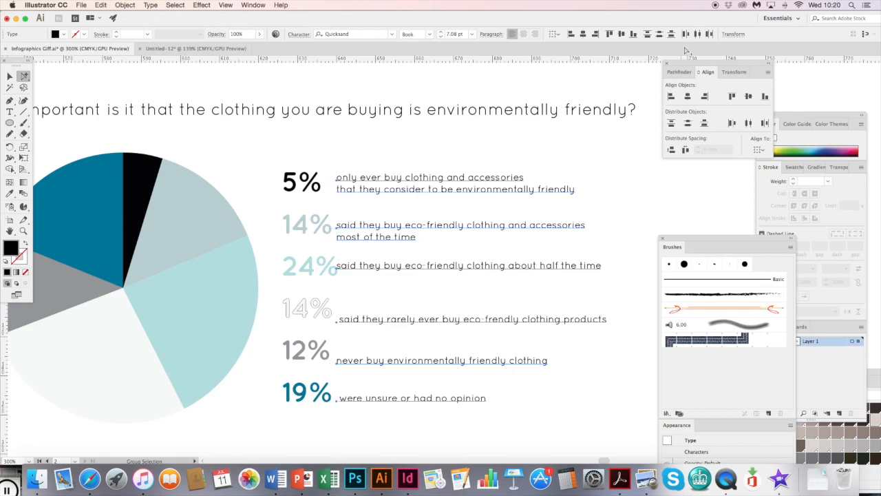
key(Right)
key(Right)
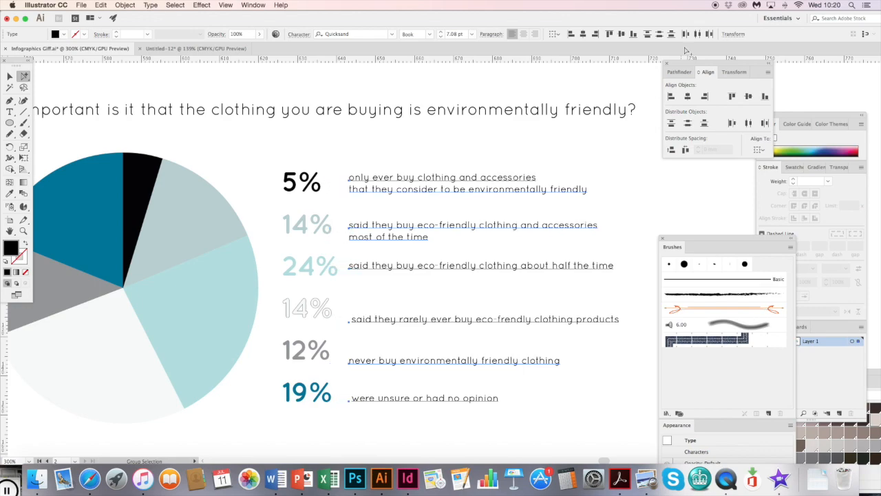
- Delete the leading space before "said they rarely ever buy eco-frendly clothing products" and deselect the text
key(t)
click(352, 320)
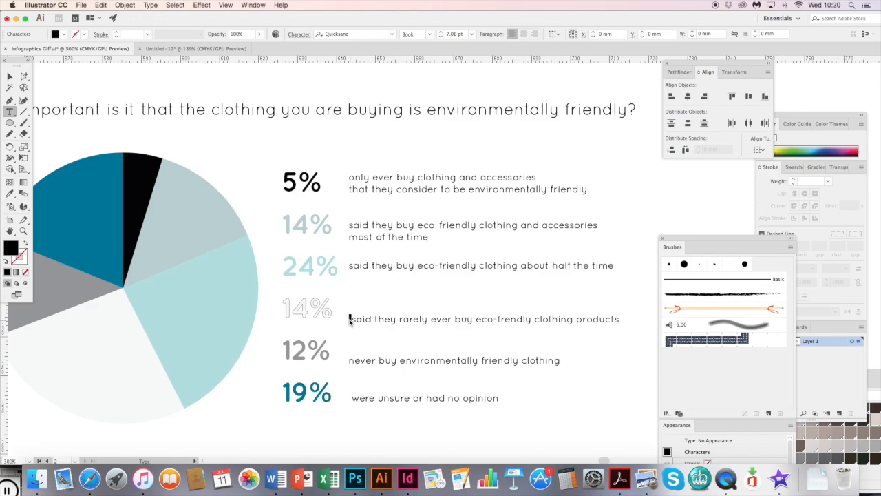
key(Delete)
click(24, 76)
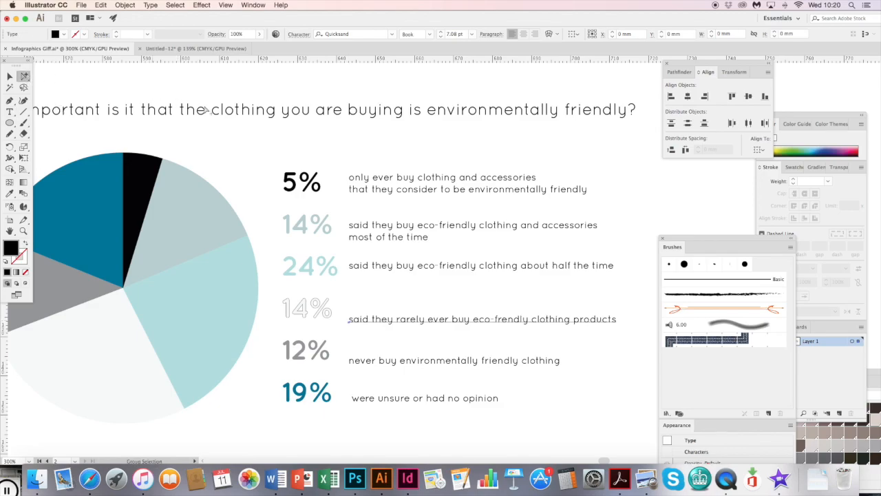
click(425, 165)
- Match the words "rarely ever buy" in the fourth description to the bold 10 pt style of "only ever buy" with the Eyedropper
key(super+minus)
key(super+minus)
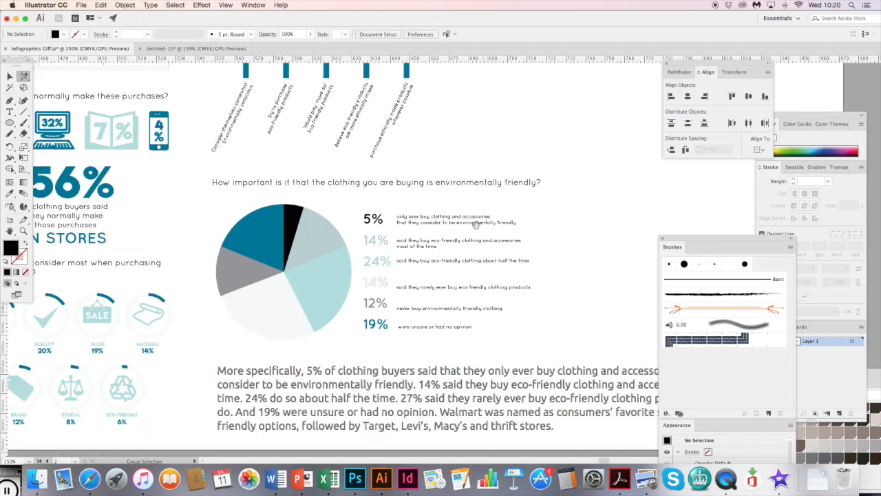
scroll(483, 234, left, 2)
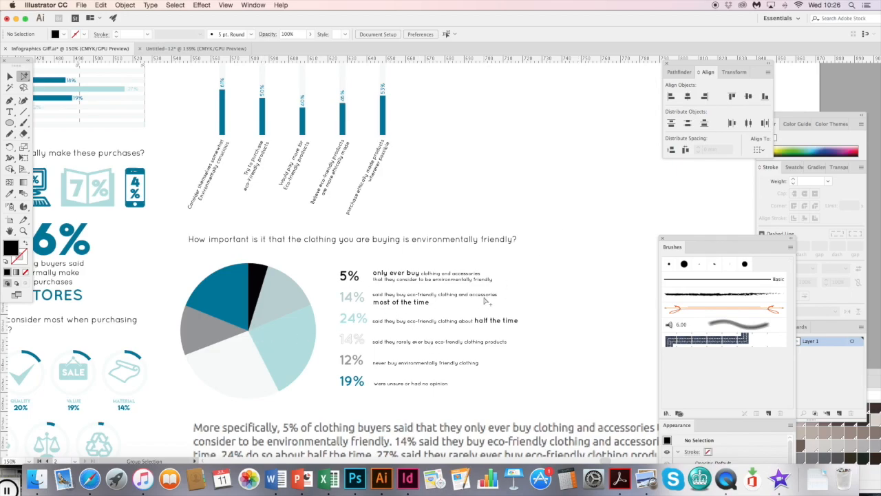
scroll(406, 262, left, 4)
scroll(406, 261, down, 1)
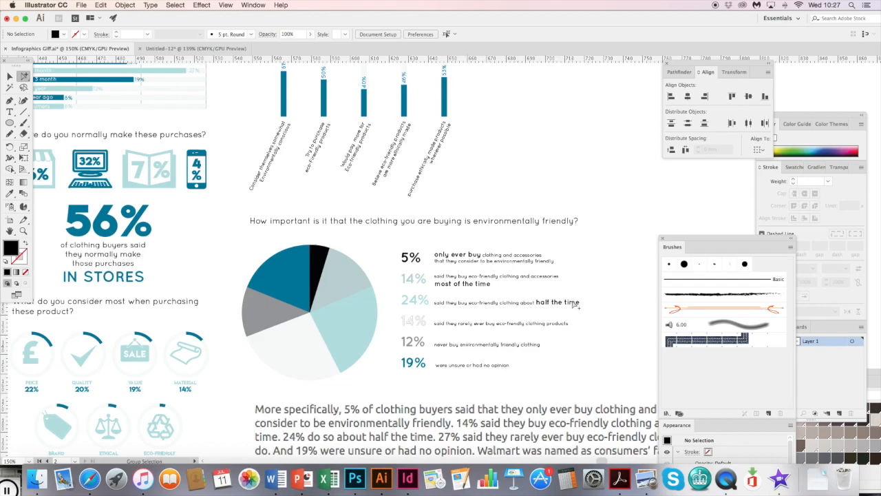
double_click(482, 326)
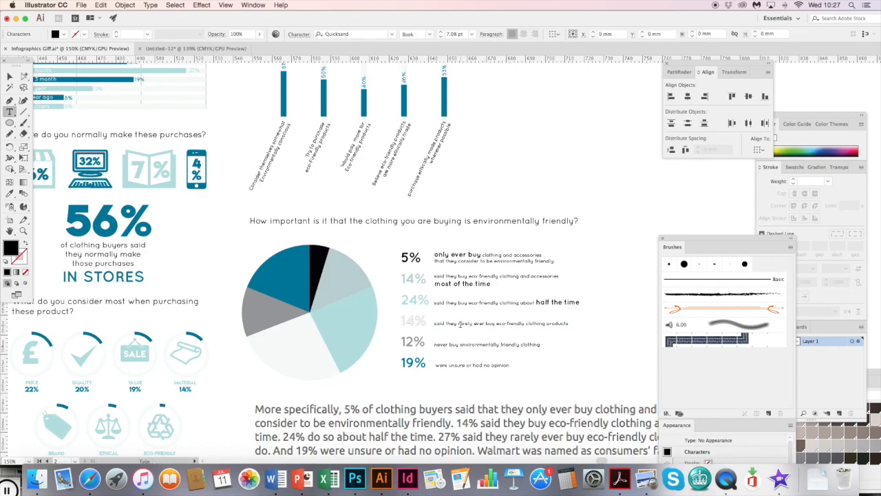
drag(495, 323, 468, 324)
click(10, 193)
click(459, 254)
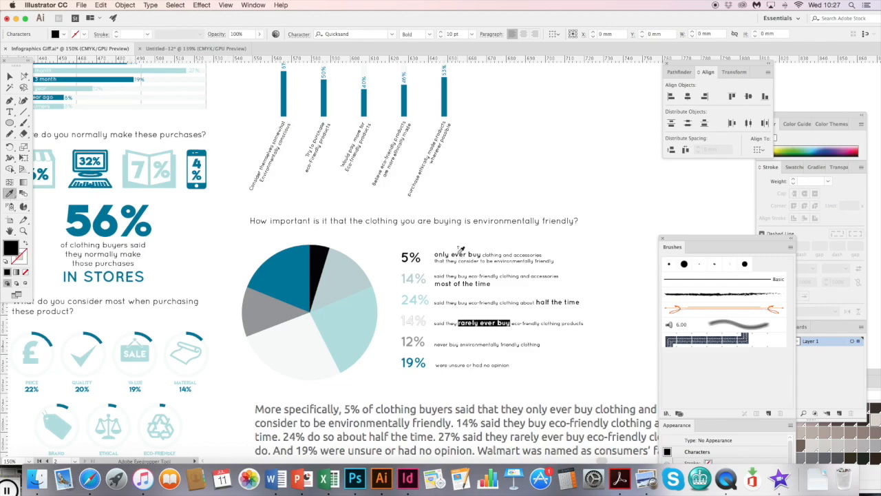
click(24, 77)
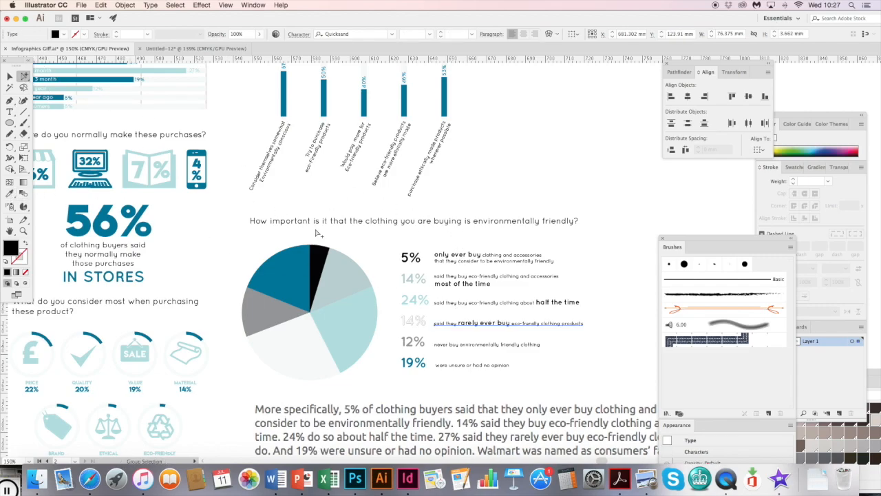
- Apply the bold 10 pt style of "only ever buy" to the words "never buy" in the 12% description with the Eyedropper
double_click(459, 345)
drag(459, 344, 436, 344)
click(10, 194)
click(459, 253)
click(23, 76)
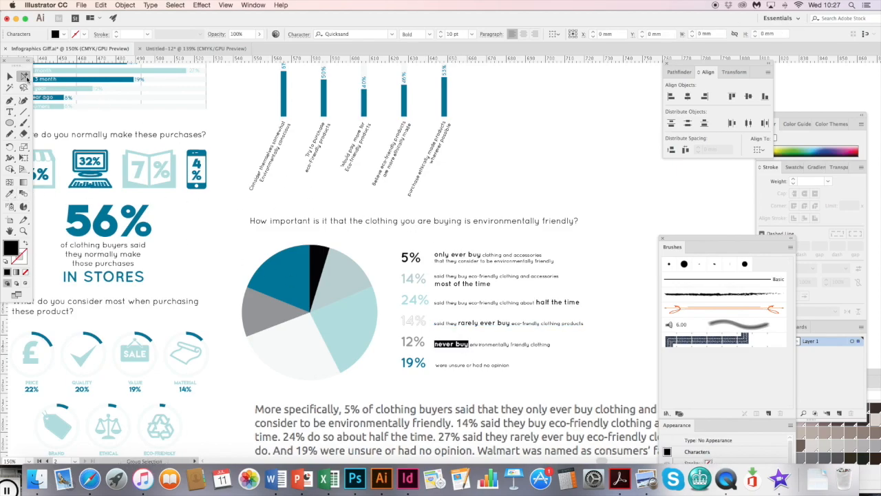
- Apply the bold 10 pt style of "only ever buy" to the words "no opinion" in the 19% description with the Eyedropper
double_click(460, 366)
drag(484, 365, 511, 366)
key(super+c)
click(9, 193)
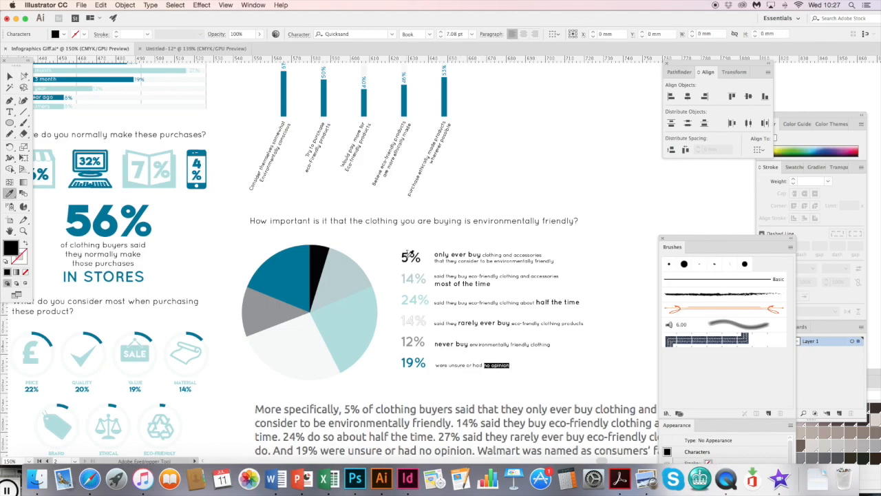
click(406, 258)
click(446, 254)
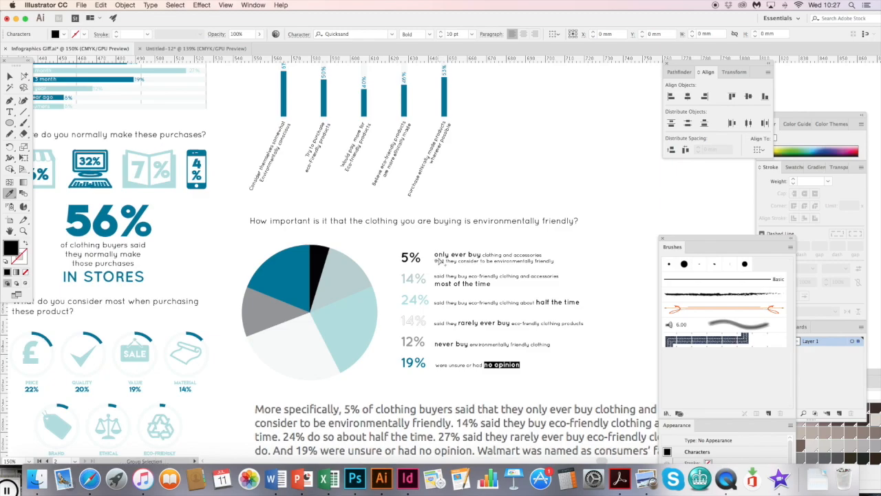
- Paste the copied words "no opinion" as a separate text and position it over the pie chart
click(10, 76)
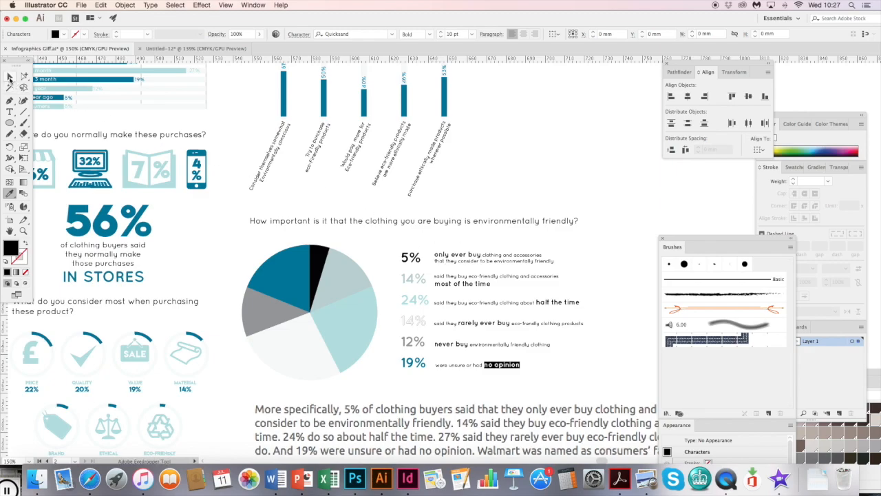
click(584, 372)
key(super+v)
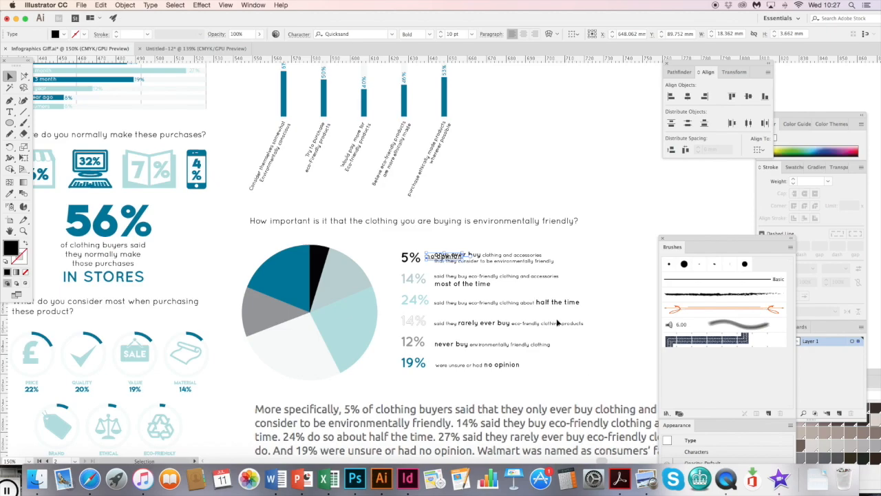
drag(453, 258, 292, 283)
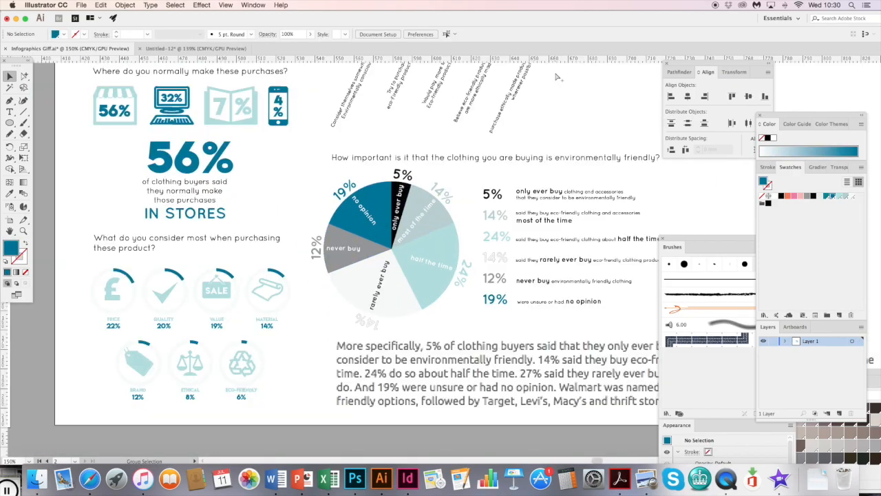
- Try deleting the percentage legend beside the pie chart and undo the deletion
drag(463, 241, 406, 249)
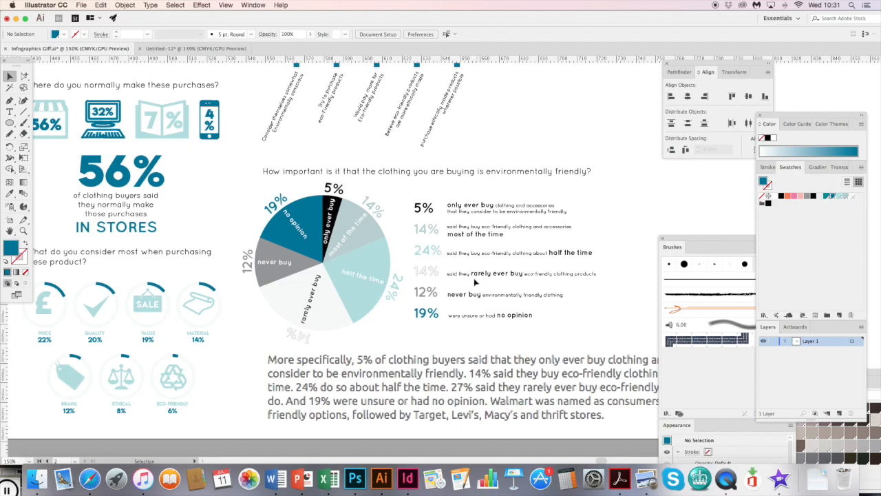
click(500, 319)
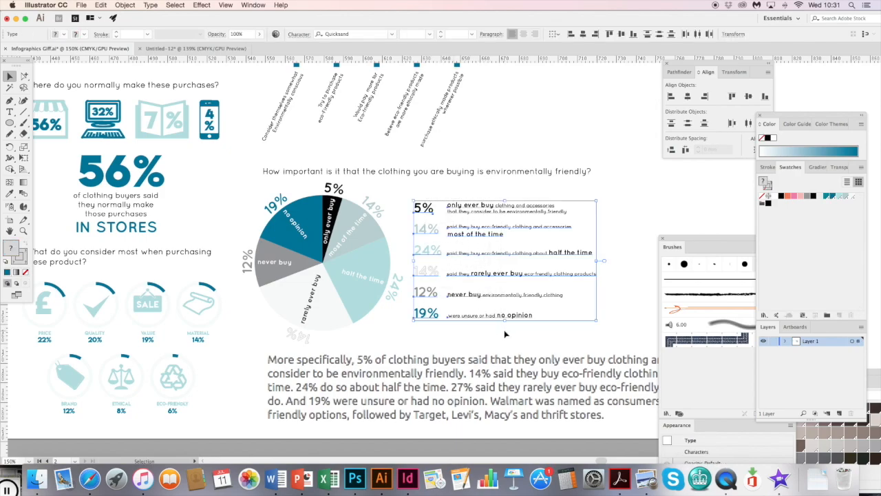
key(Delete)
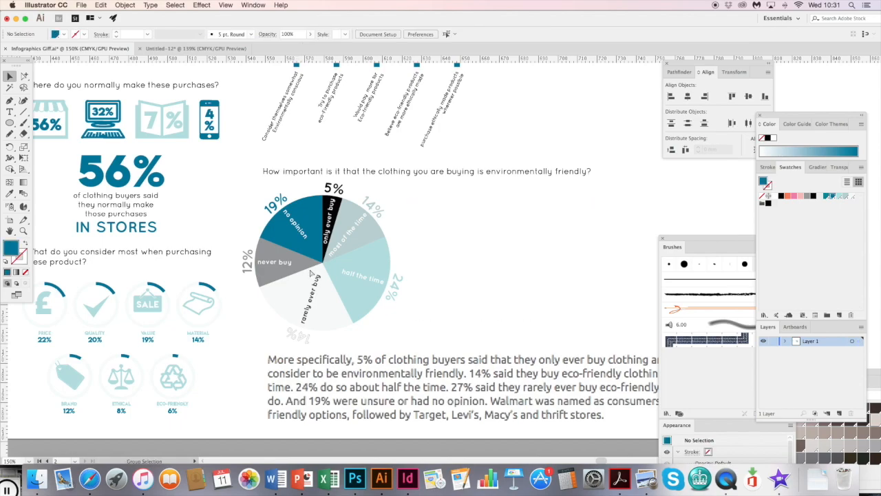
key(super+z)
- Delete the percentage labels placed around the outer edge of the pie chart, keeping the labels inside the slices
click(249, 259)
shift+click(279, 201)
shift+click(336, 190)
shift+click(380, 209)
shift+click(392, 285)
key(Delete)
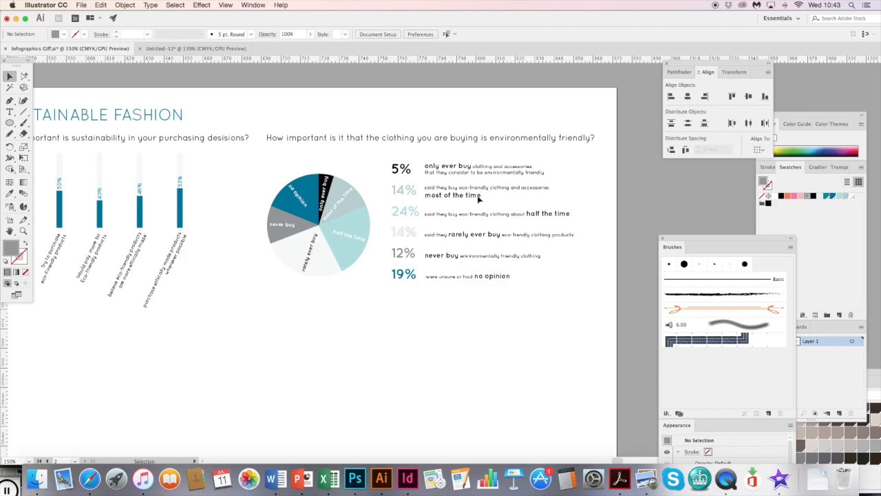
- Copy the bare pie graph into the blank InDesign spread, move it on the page and delete the pasted copy
click(331, 265)
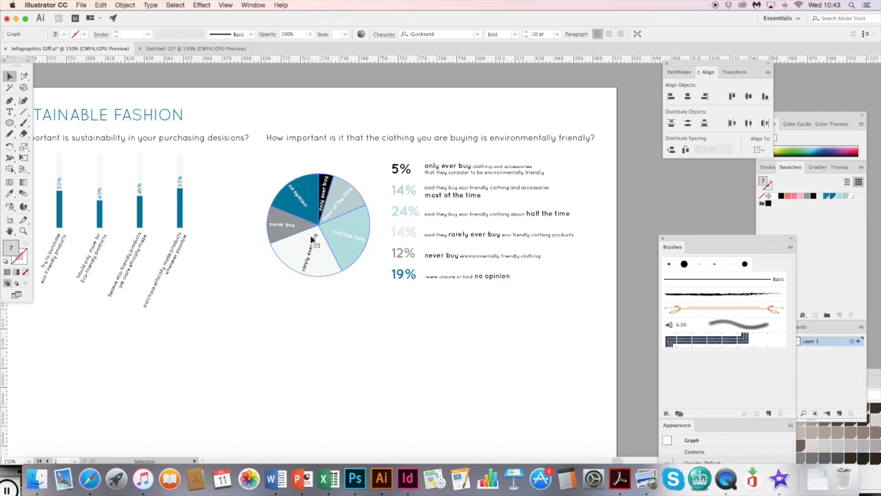
key(super)
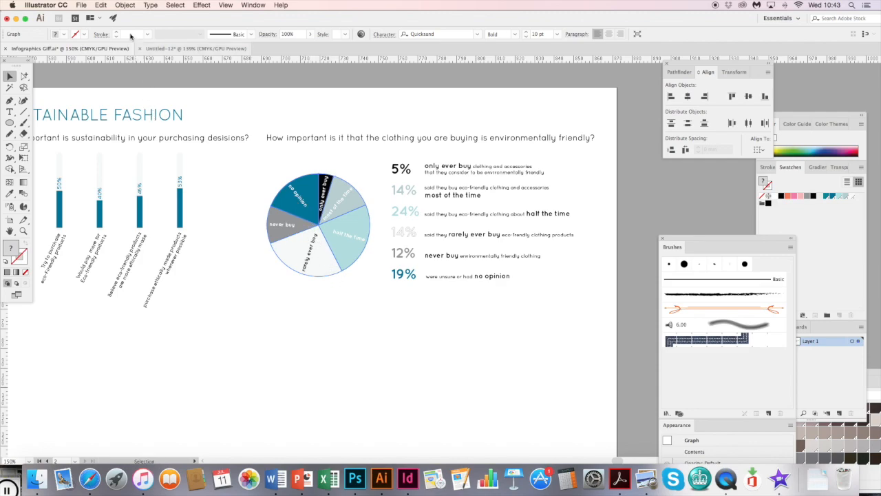
click(408, 478)
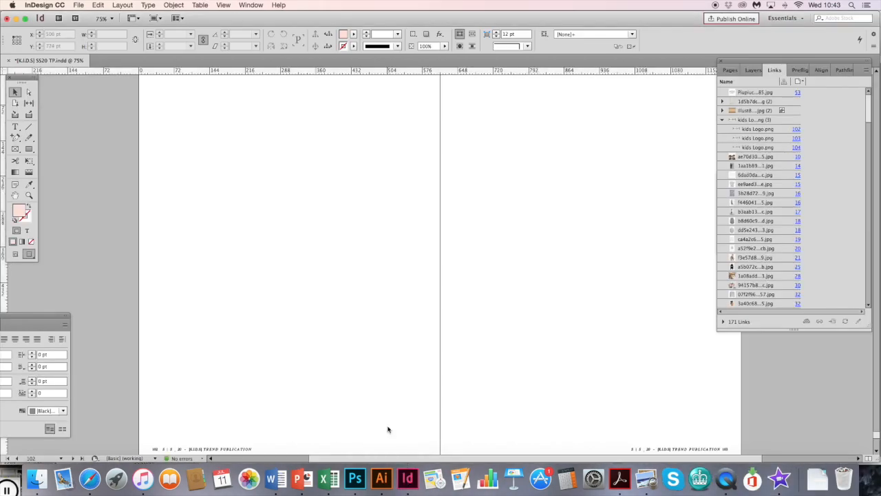
key(super+v)
drag(458, 264, 237, 190)
click(393, 270)
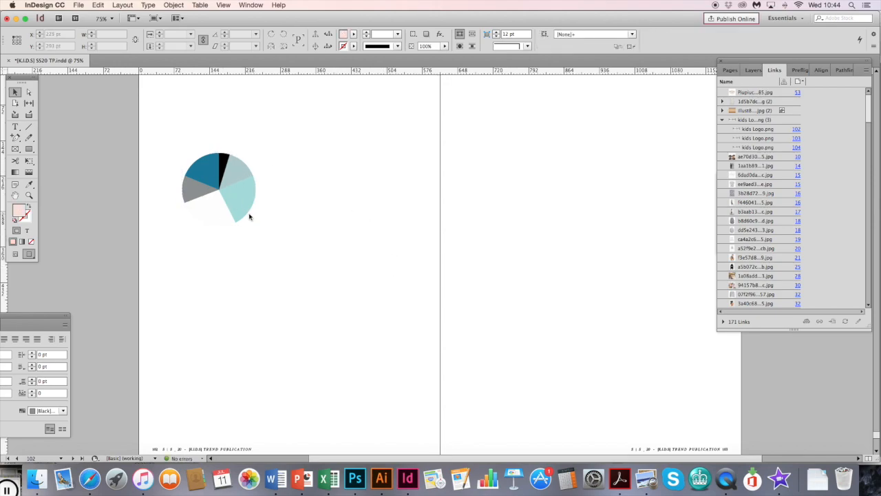
click(234, 190)
key(Delete)
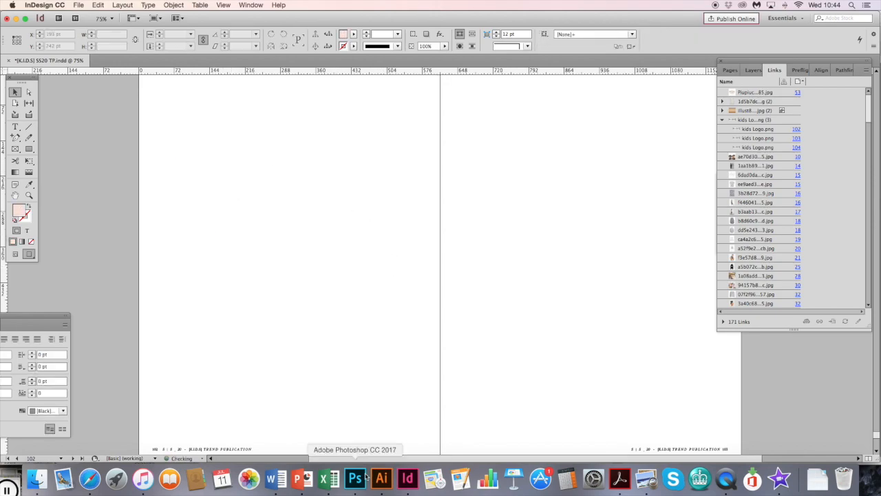
- Switch to Illustrator, copy the pie chart with its slice labels and legend, and paste them into the blank InDesign spread
click(383, 480)
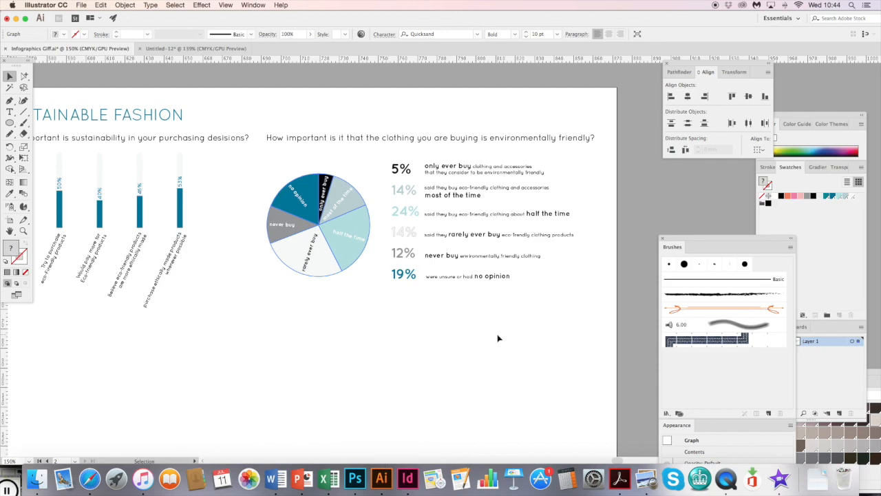
drag(554, 324, 249, 140)
key(super+c)
click(407, 476)
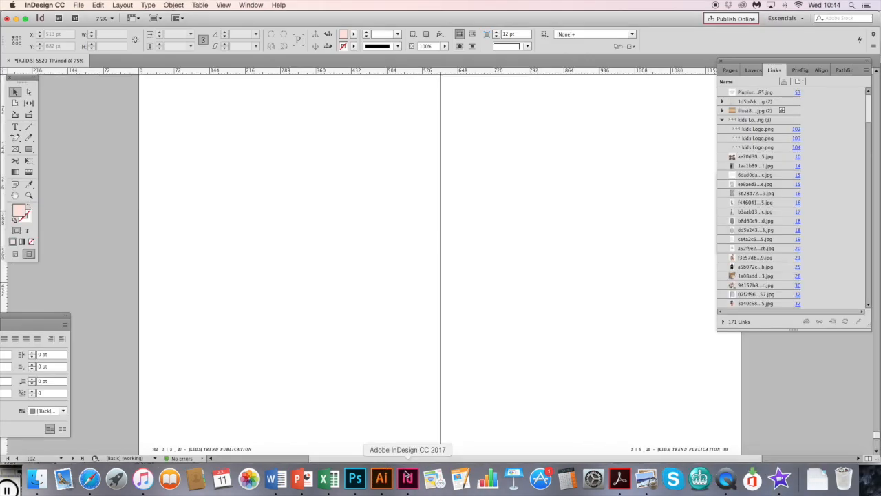
key(super+v)
drag(355, 239, 180, 107)
click(244, 272)
click(302, 161)
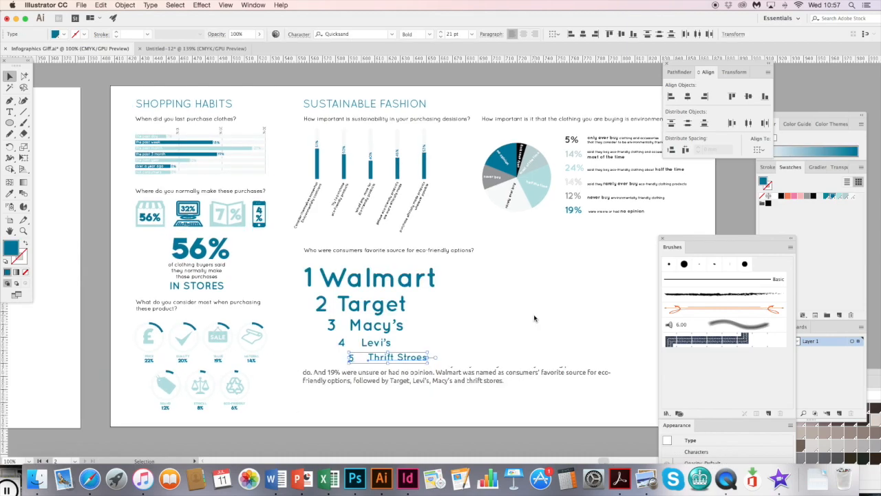
- In Illustrator, check the font sizes used for Walmart, Target and Levi's in the ranked store list
click(533, 319)
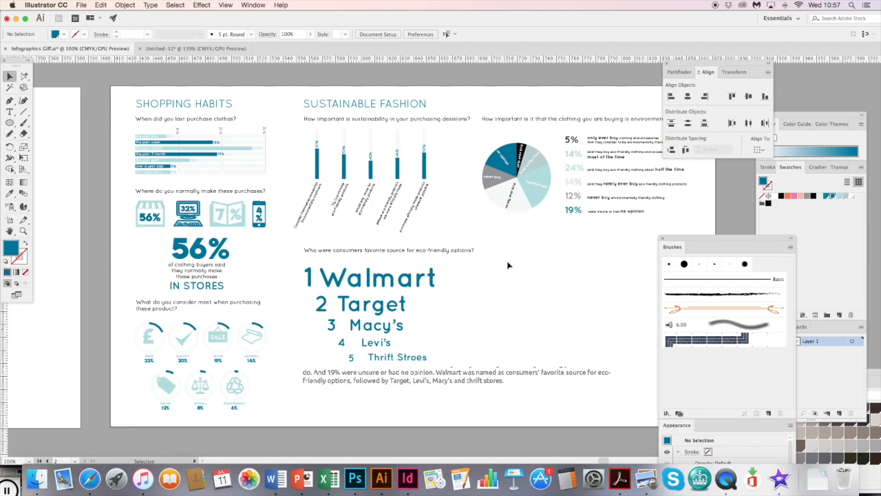
click(303, 281)
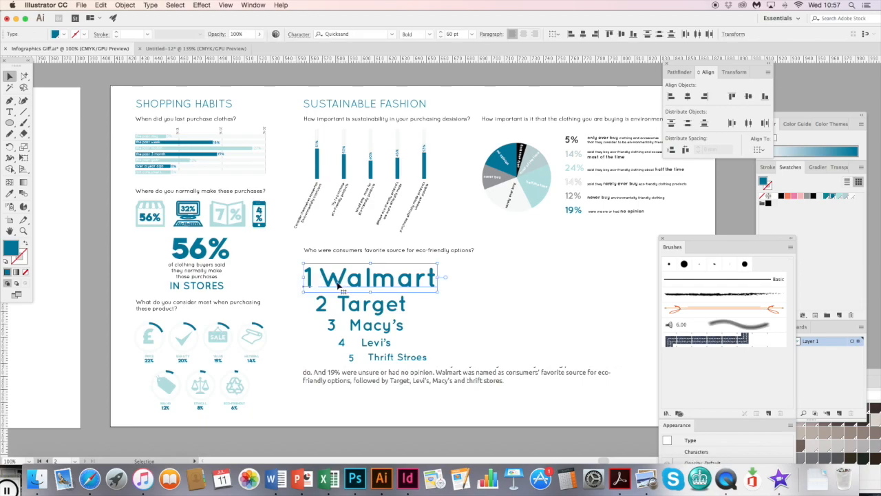
click(334, 308)
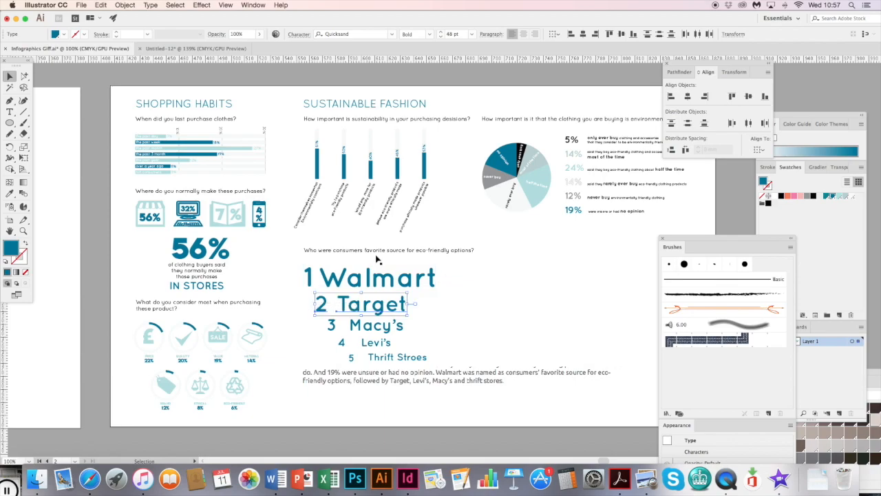
click(471, 34)
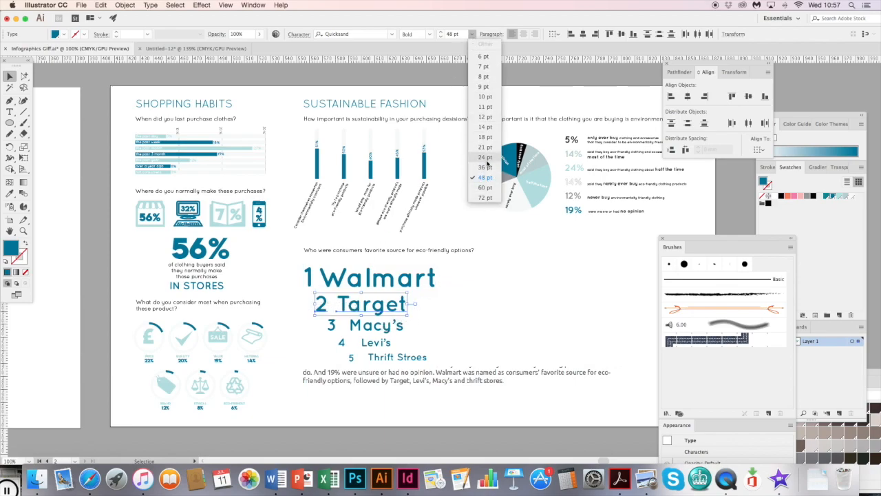
click(348, 340)
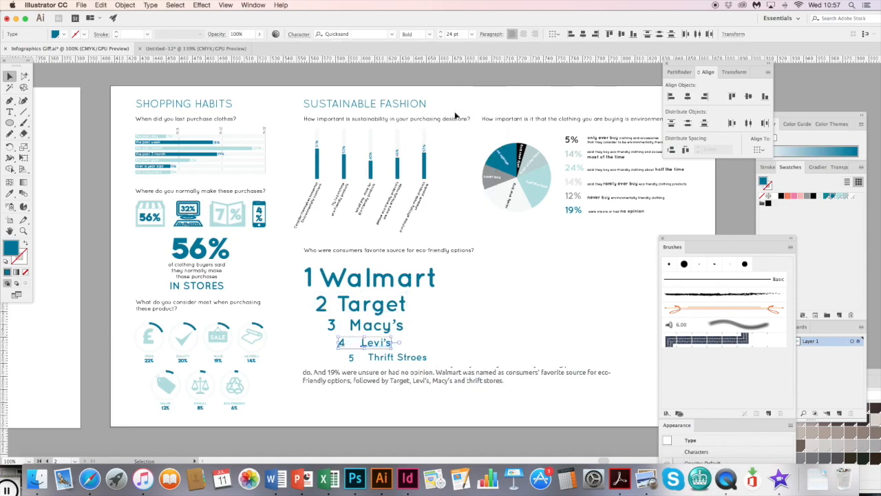
click(473, 34)
click(453, 351)
- Move the text "Thrift Stroes" slightly down to line it up with its number 5
click(392, 358)
key(super+equal)
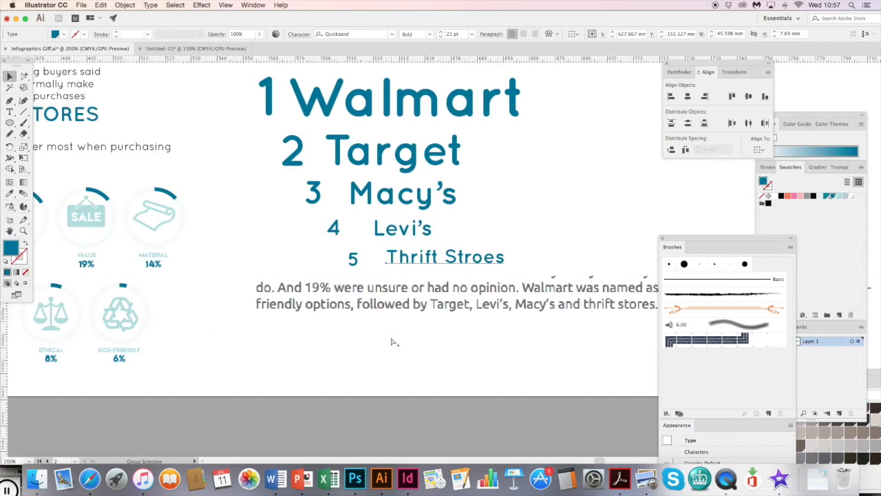
drag(400, 257, 384, 285)
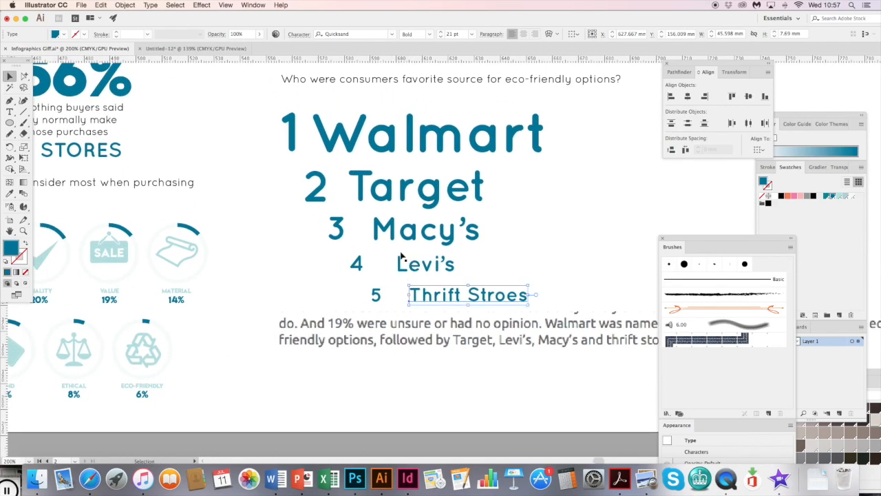
- Recolour the ranked rows with swatches: "2 Target" teal, "3 Macy's" light aqua and "4 Levi's" pale grey-blue
click(428, 180)
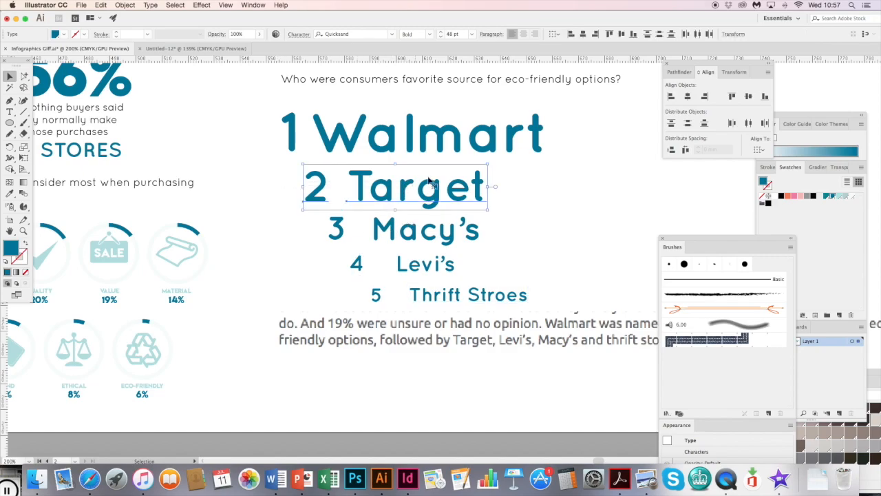
click(826, 197)
click(478, 230)
click(840, 197)
click(420, 263)
click(845, 197)
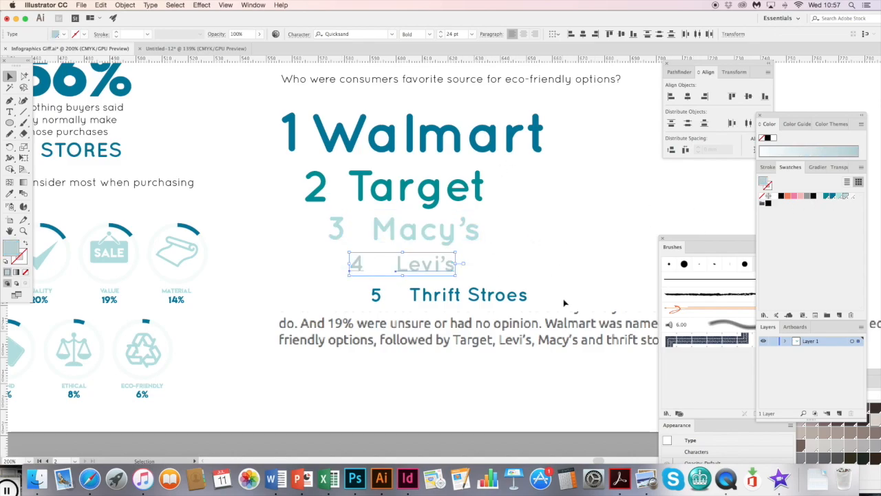
- Try an off-white fill on the "5 Thrift Stroes" row, recolour it mid grey and deselect it
click(375, 297)
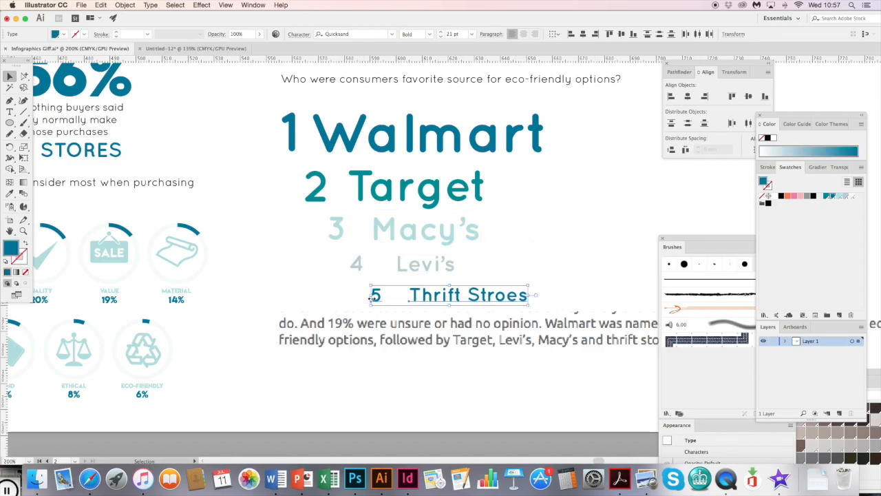
click(850, 198)
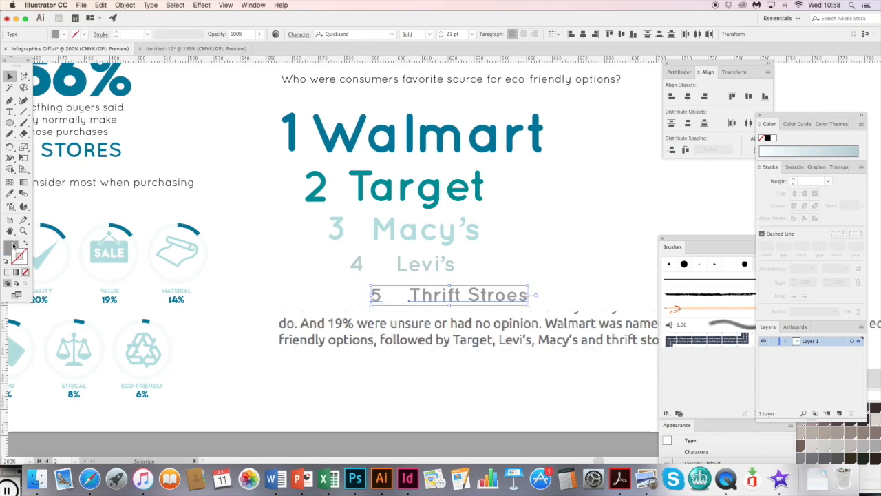
click(12, 246)
click(593, 263)
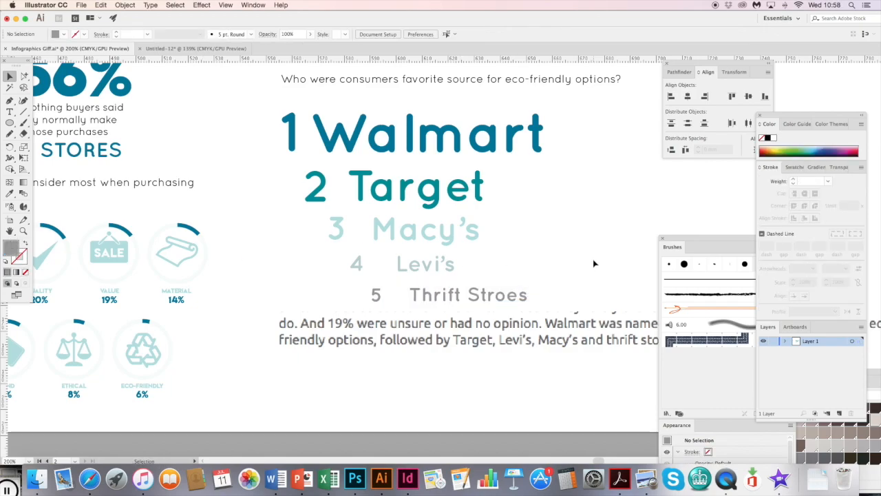
- Move the leftover reference paragraph clear of the ranked store list and delete it
key(super+minus)
key(super+minus)
key(space)
drag(418, 238, 363, 337)
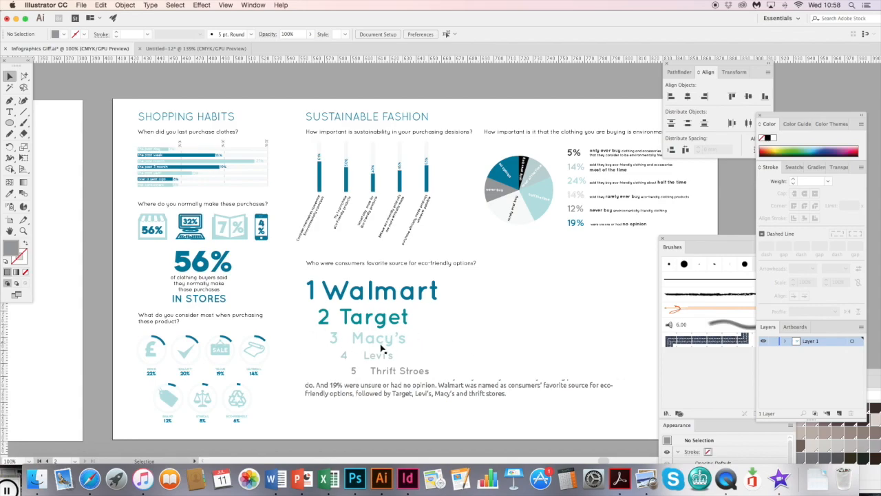
drag(425, 405, 433, 426)
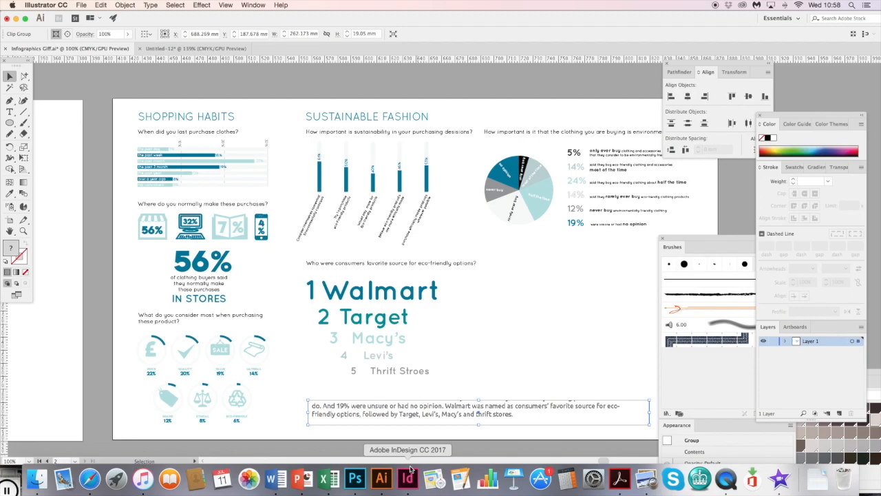
key(Delete)
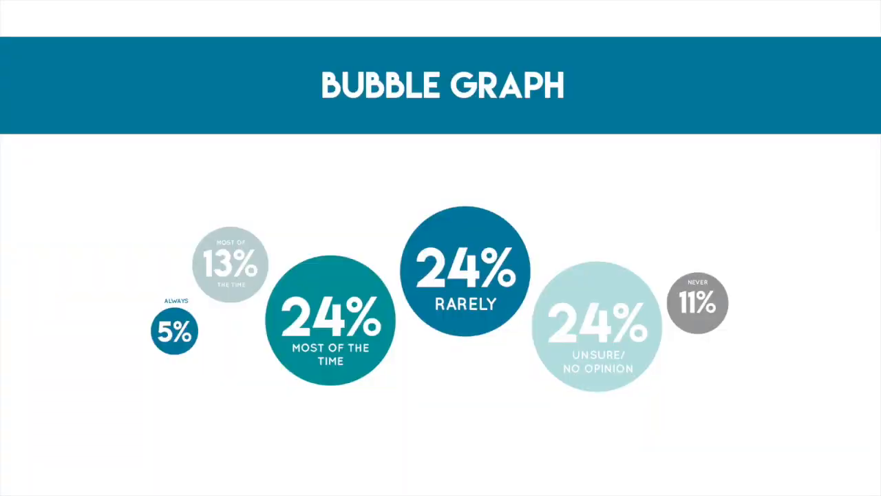
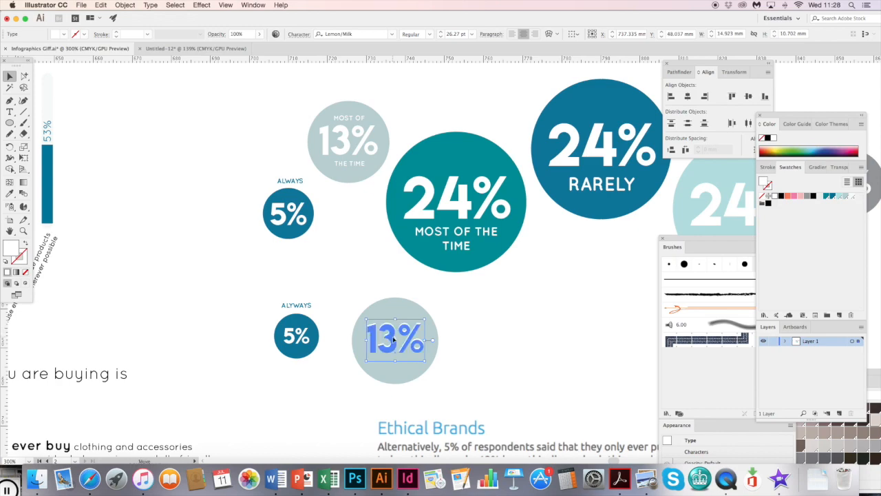
- Position the 13% figure in the lower pale circle, copy the "MOST OF" and "THE TIME" labels around it and centre them horizontally
drag(395, 331, 393, 334)
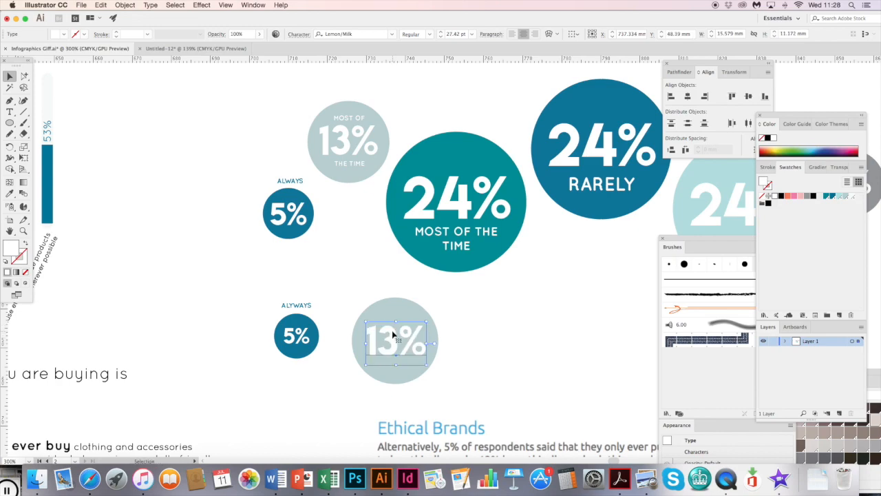
click(24, 76)
click(346, 169)
shift+click(350, 121)
drag(358, 120, 403, 324)
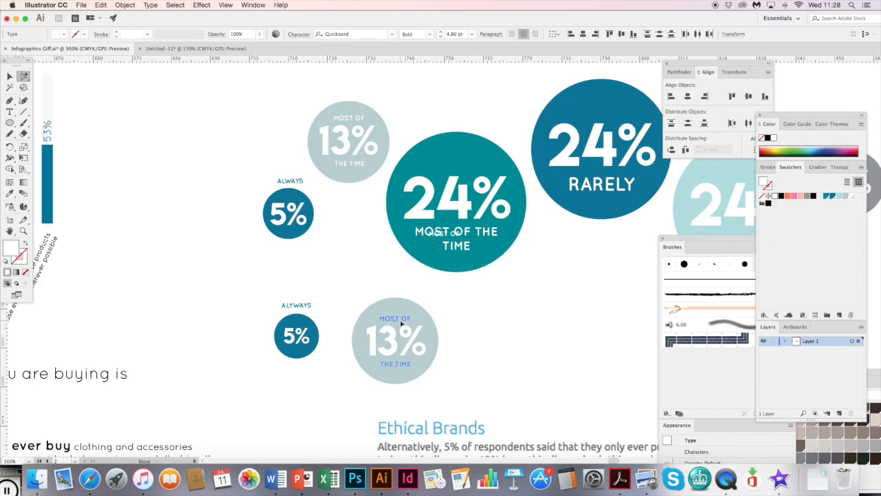
drag(369, 288, 430, 385)
click(690, 98)
click(505, 335)
- Delete the two lower practice circles, 5% and 13%, together with their labels
key(super+minus)
drag(437, 242, 325, 241)
drag(340, 336, 222, 284)
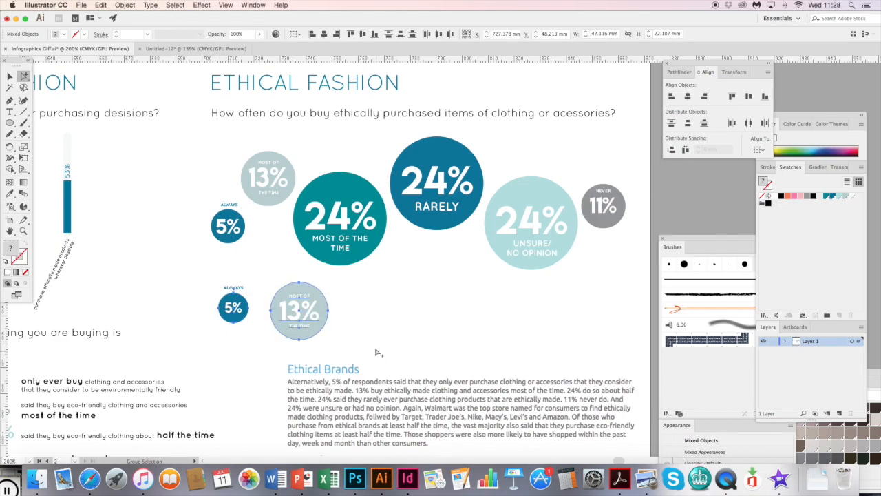
key(Delete)
scroll(372, 285, up, 3)
scroll(371, 285, right, 2)
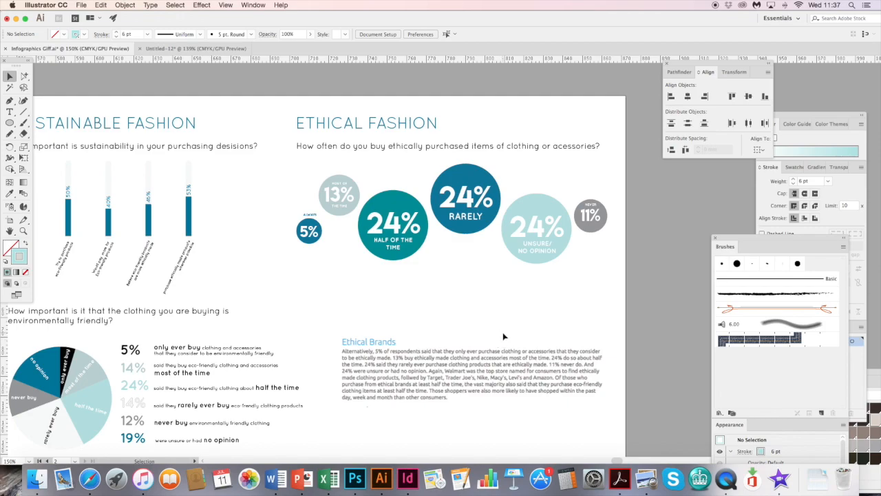
- Draw a 6 pt diagonal line spanning about 19 by 18 mm below the "Half of the time" circle and make it dashed
click(461, 327)
click(445, 310)
key(super+z)
click(453, 324)
click(431, 283)
click(776, 227)
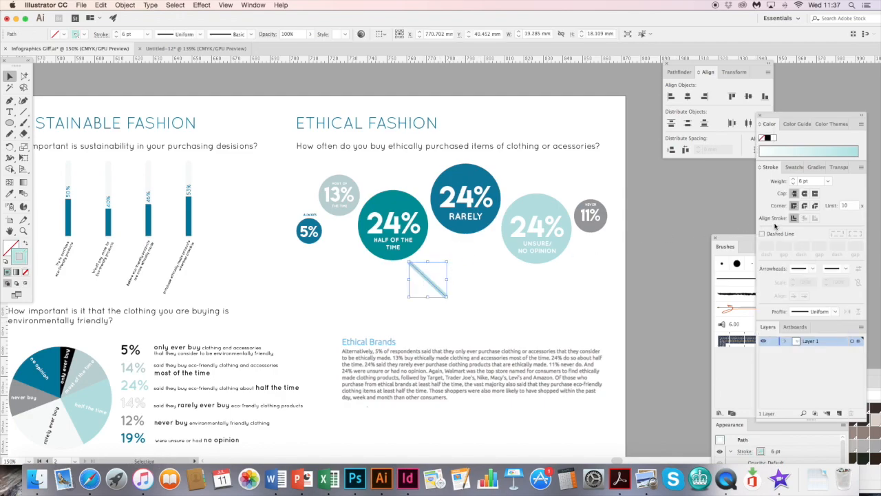
click(763, 234)
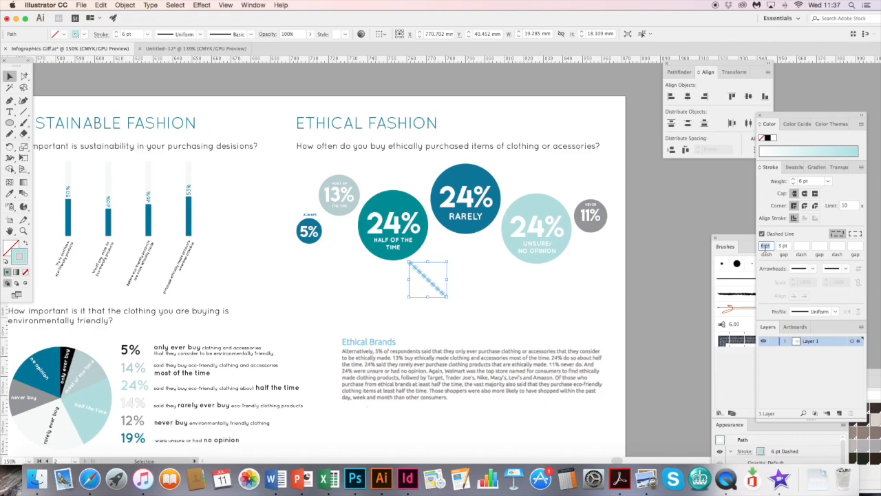
click(447, 329)
- Duplicate the teal "Half of the time" circle at the dashed line's lower end and move the Ethical Brands paragraph image further down
click(395, 202)
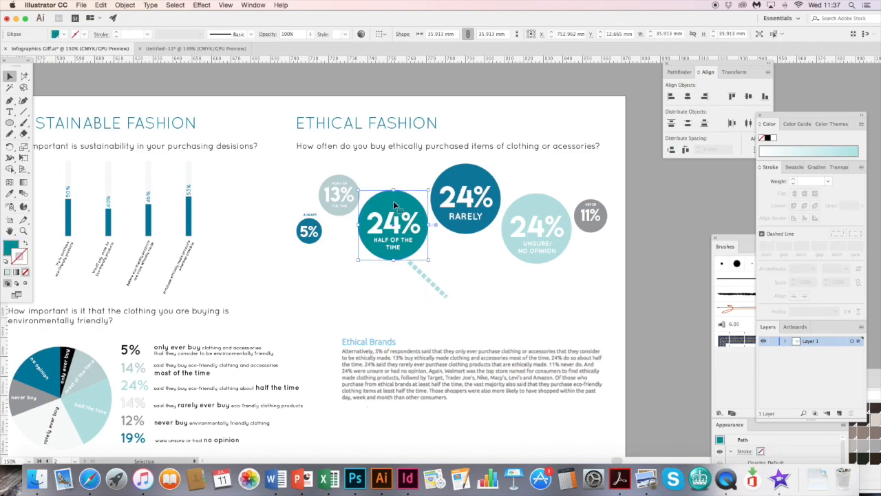
key(super+c)
key(super+v)
scroll(460, 282, down, 3)
drag(452, 213, 480, 280)
click(454, 330)
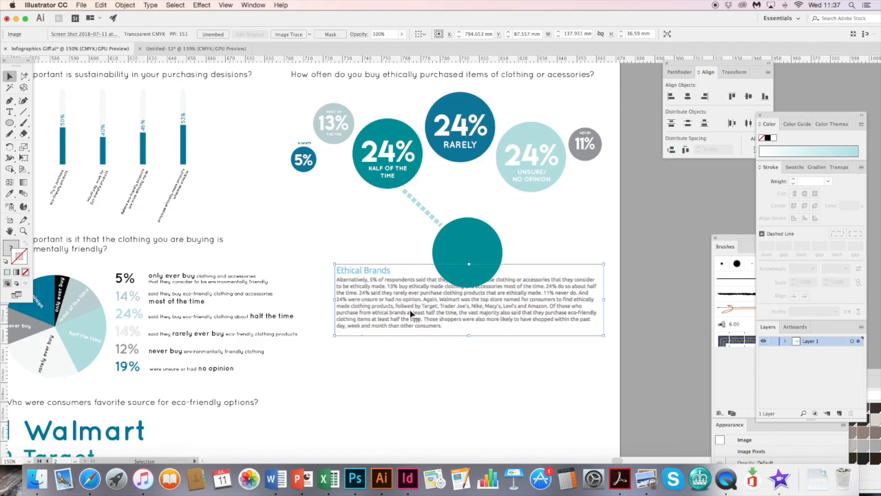
drag(414, 317, 410, 354)
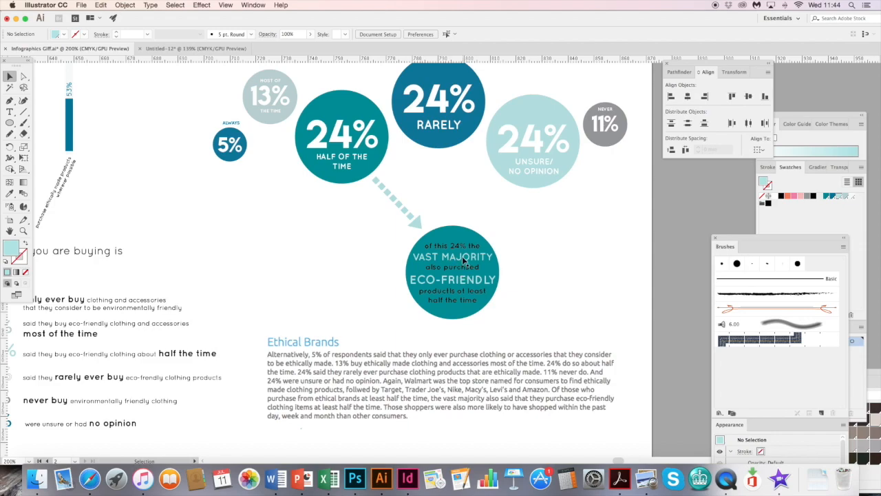
- Try uppercase on the words "also purchsed" in the lower teal circle, and return them to lowercase
click(465, 263)
key(super+equal)
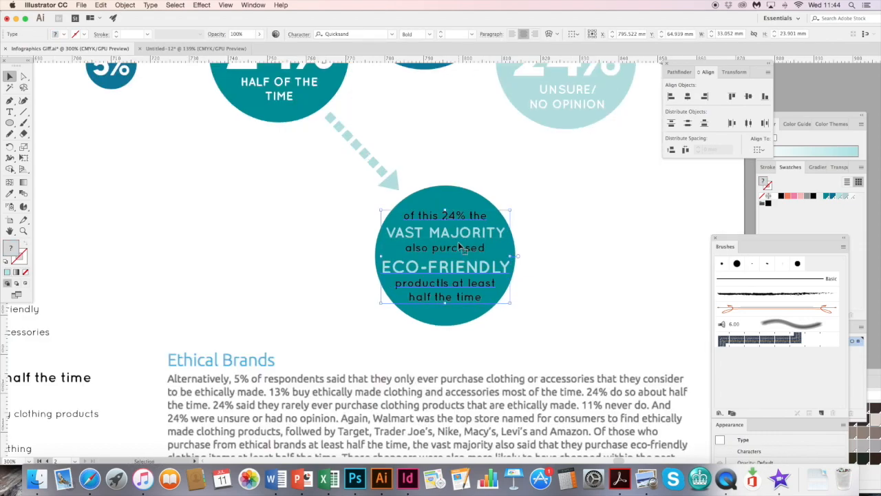
key(super+shift+a)
key(t)
drag(485, 247, 409, 247)
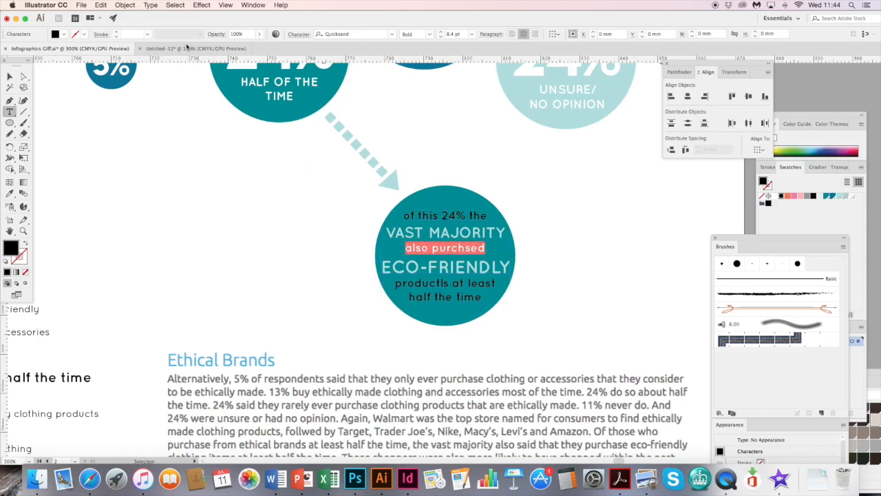
click(150, 5)
mouse_move(207, 137)
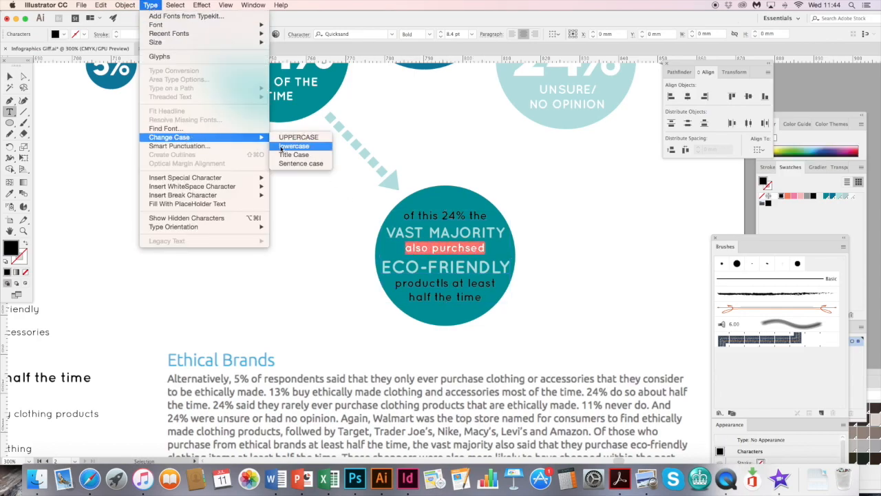
click(287, 137)
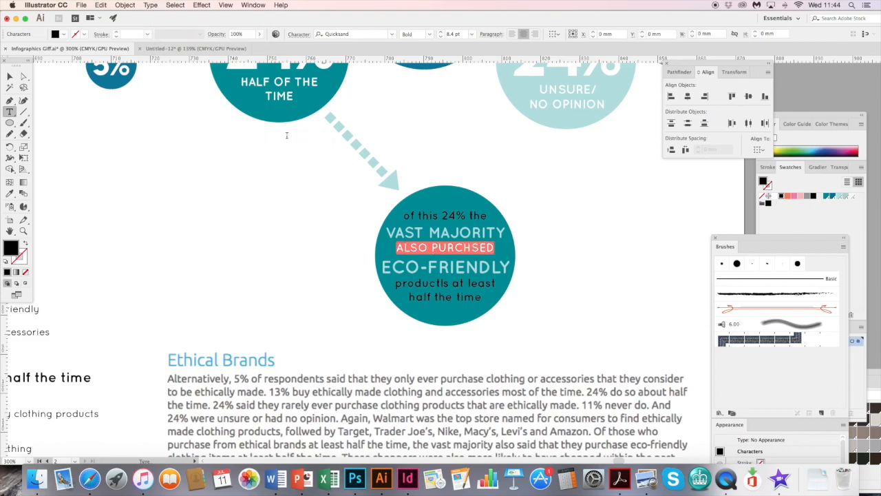
click(151, 6)
mouse_move(252, 138)
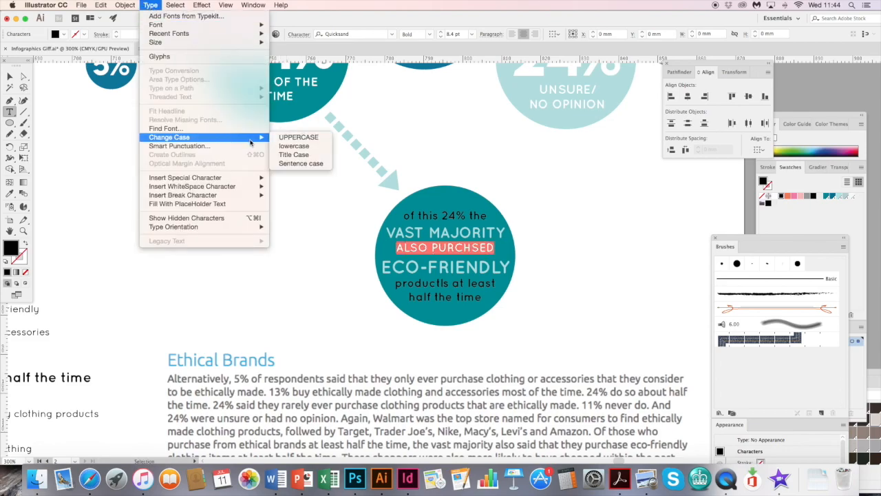
click(294, 146)
click(276, 188)
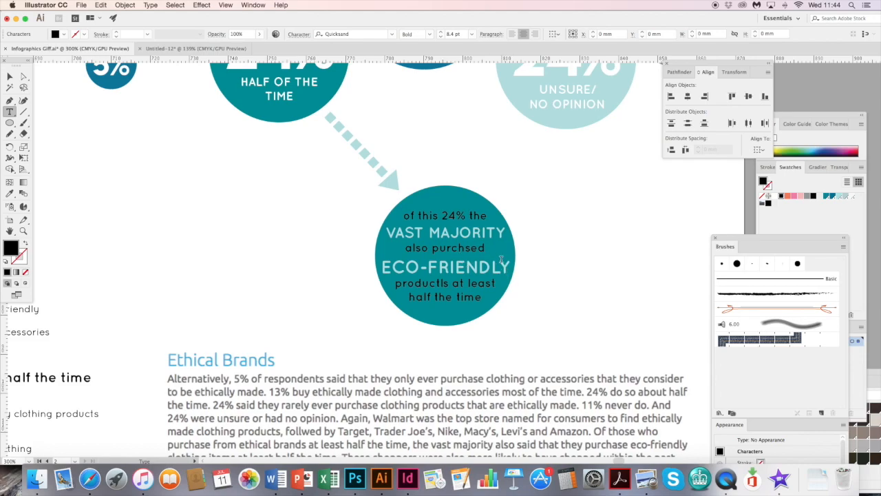
- Correct "productls" to "products" in the lower teal circle's text and leave text editing
drag(513, 267, 381, 270)
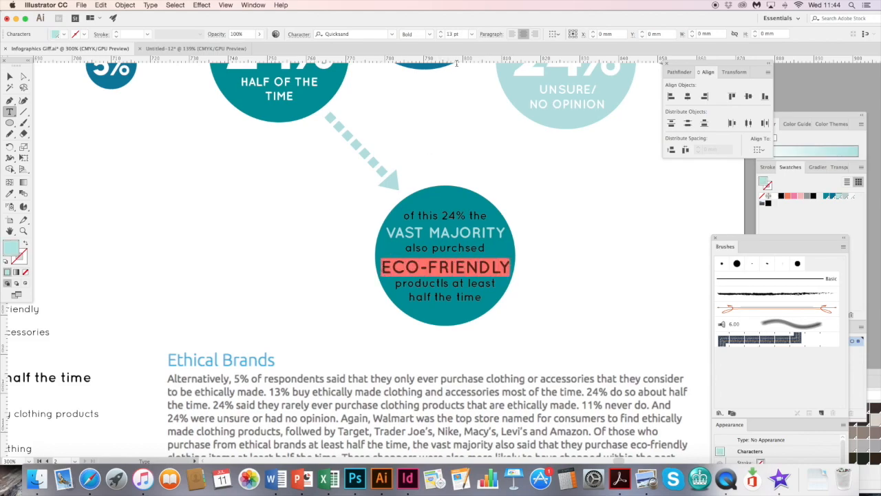
double_click(445, 282)
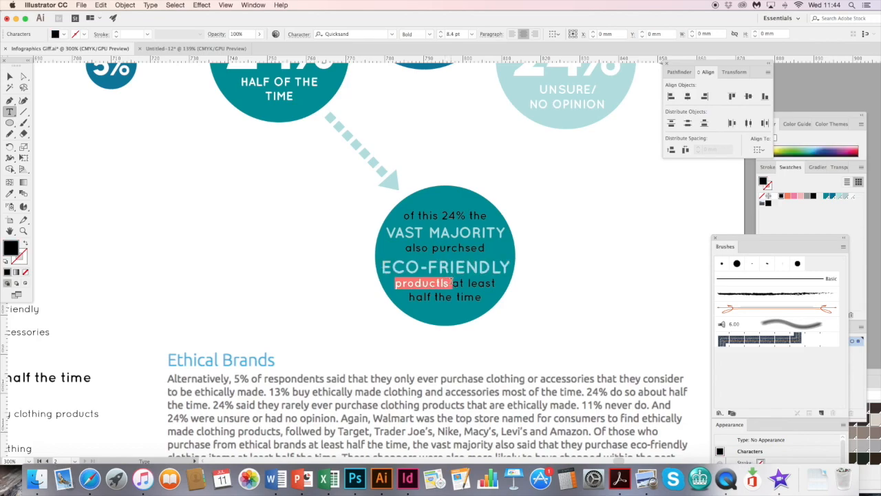
click(446, 284)
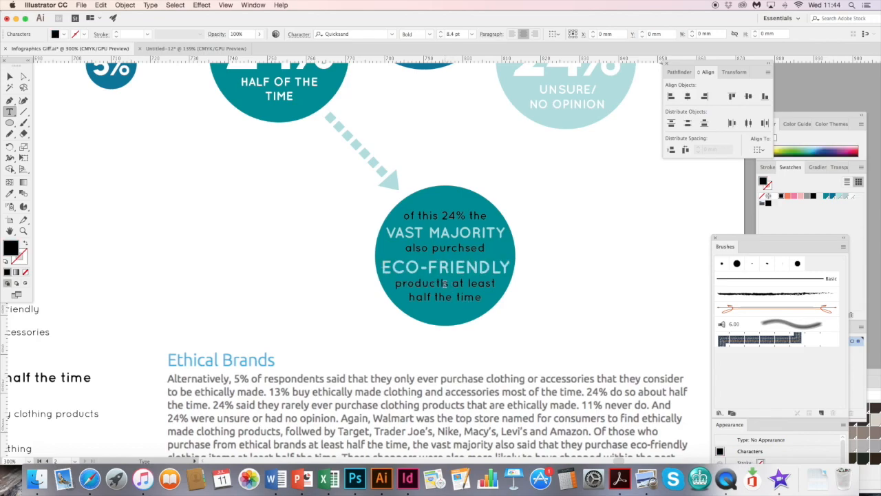
key(BackSpace)
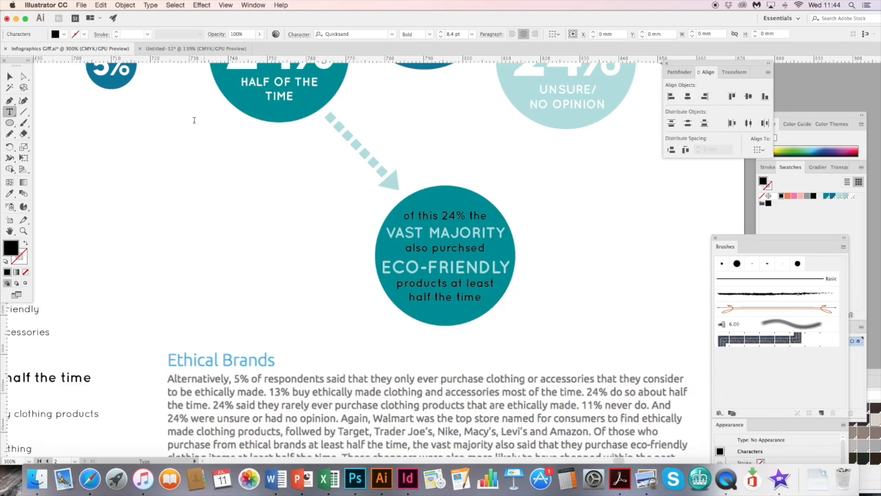
click(12, 76)
click(239, 259)
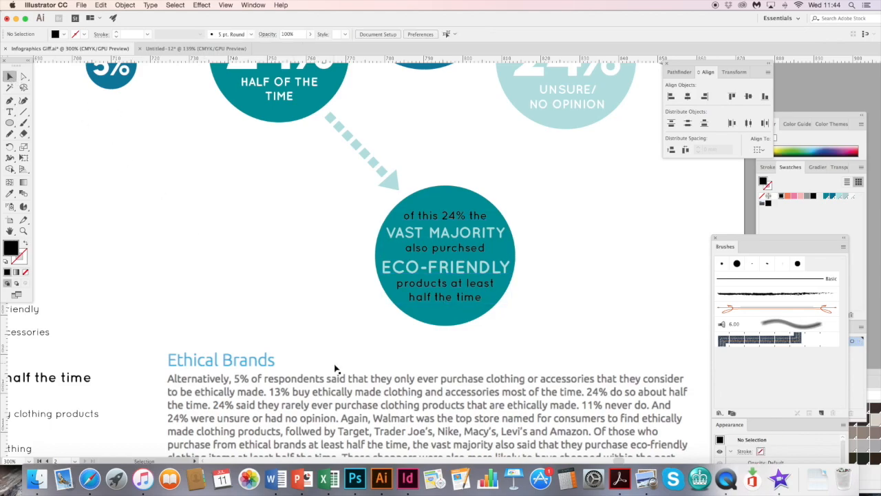
- Draw a black circle about 40 mm in diameter overlapping the lower teal circle's side
scroll(355, 398, down, 5)
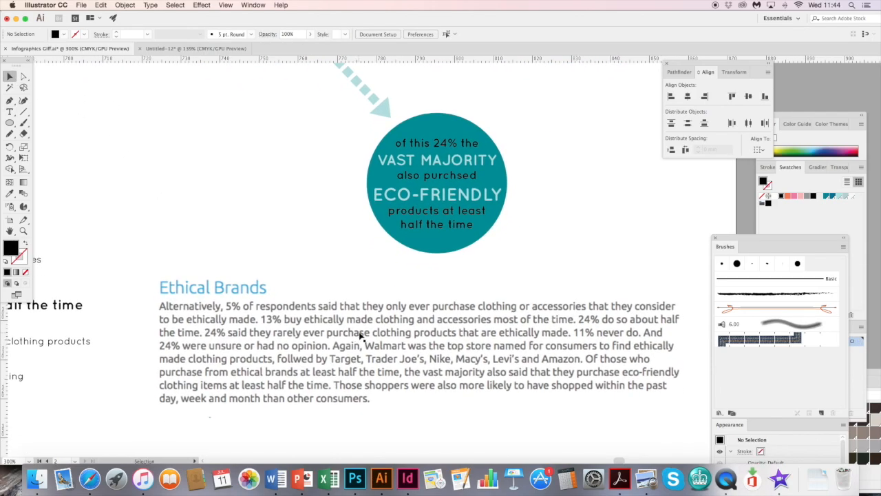
click(411, 279)
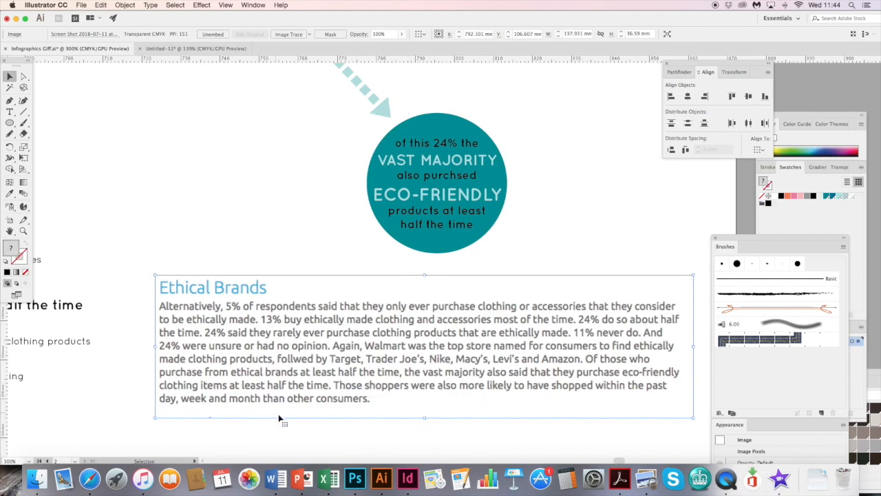
click(303, 439)
scroll(413, 276, up, 5)
scroll(414, 275, right, 3)
click(12, 124)
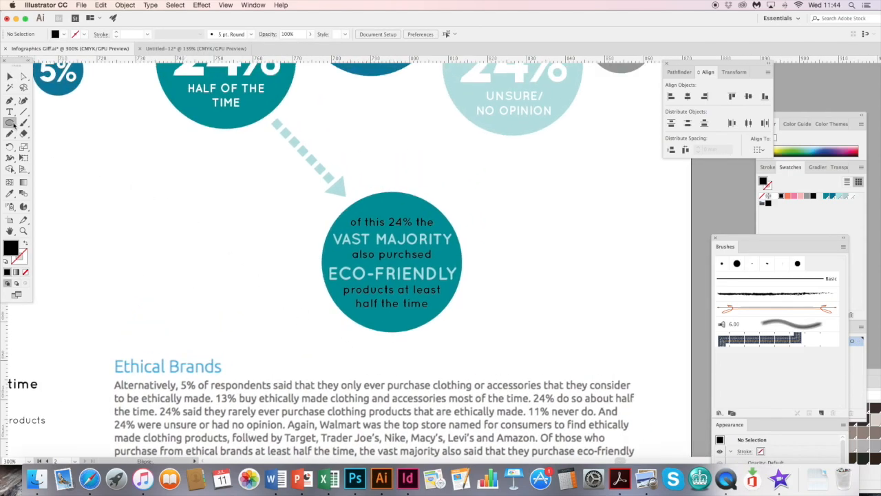
drag(389, 182, 546, 337)
- Turn the new black circle into a text path starting at its topmost point with the Type on a Path tool
click(10, 112)
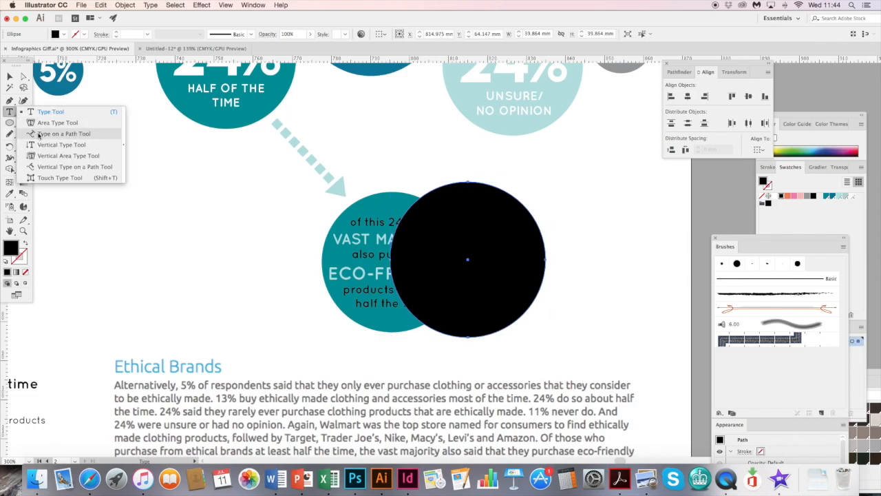
click(81, 135)
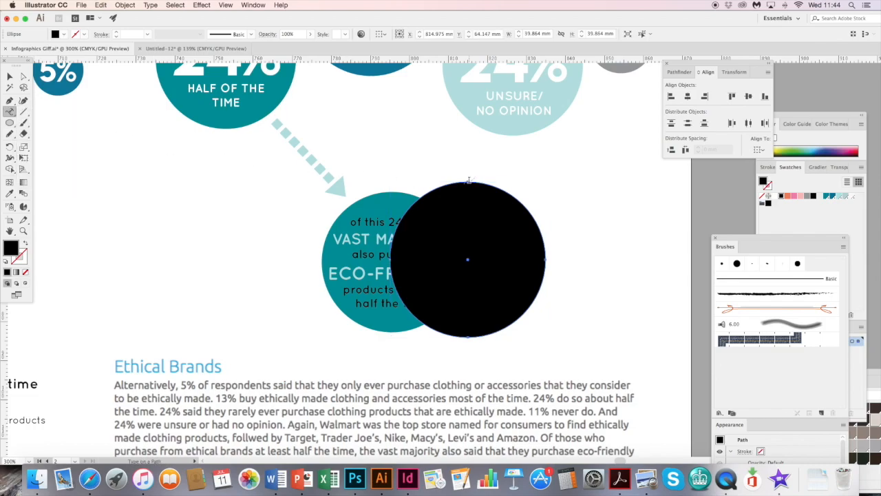
click(469, 182)
key(super)
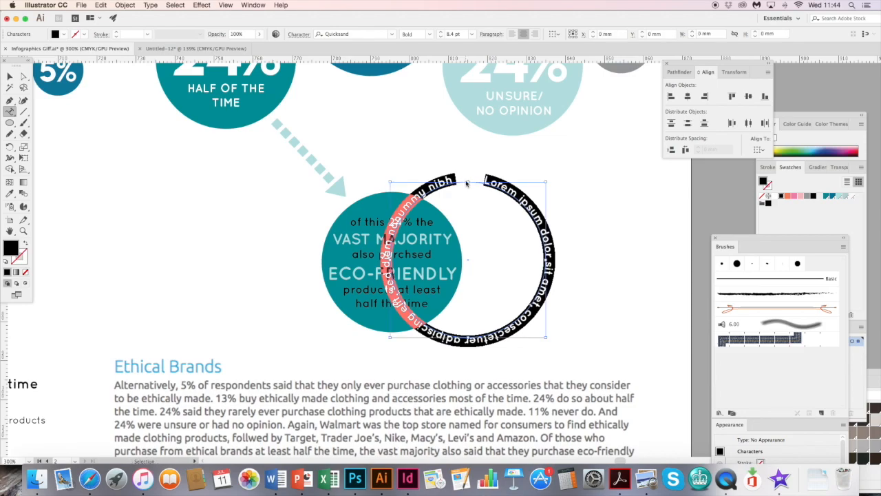
click(468, 181)
- Replace the placeholder path text with the "Those shoppers were also more likely…" sentence copied from the survey article in Safari
key(super+a)
click(89, 480)
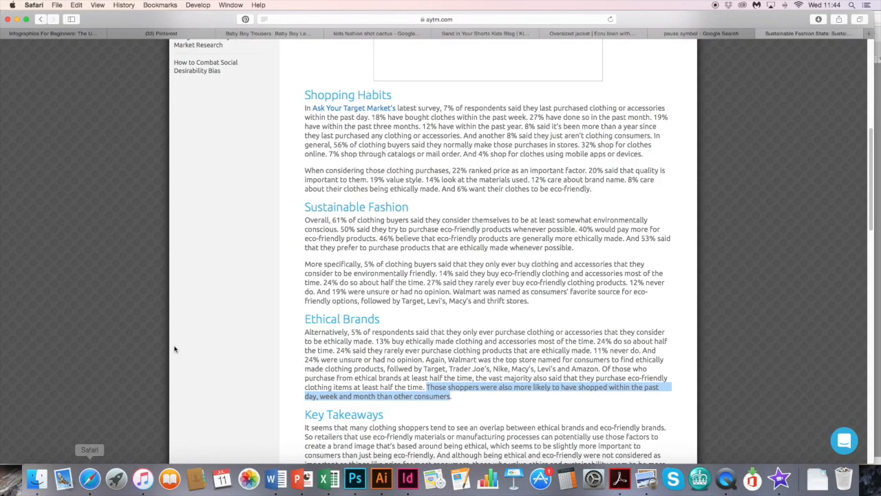
click(449, 396)
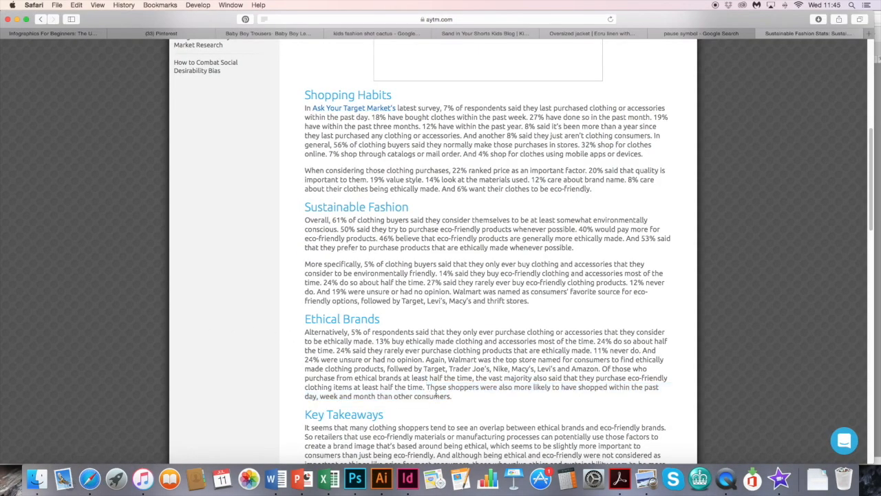
drag(427, 389, 448, 398)
key(super+c)
click(381, 480)
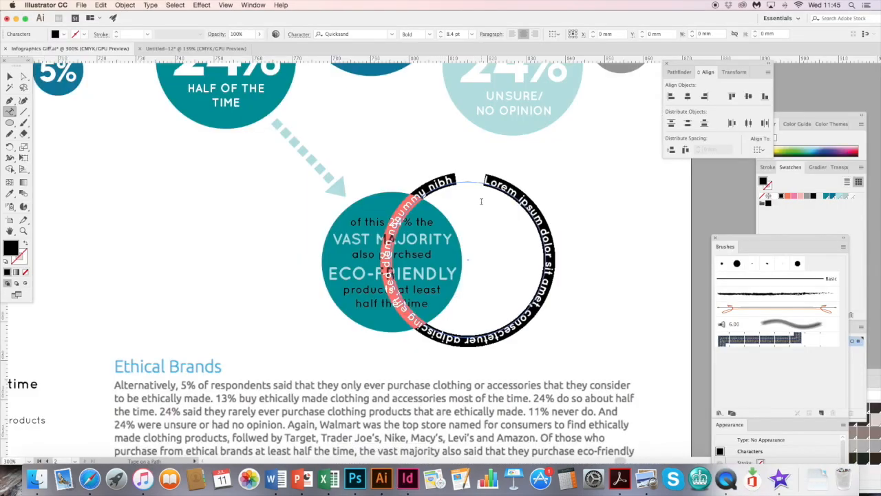
key(super+v)
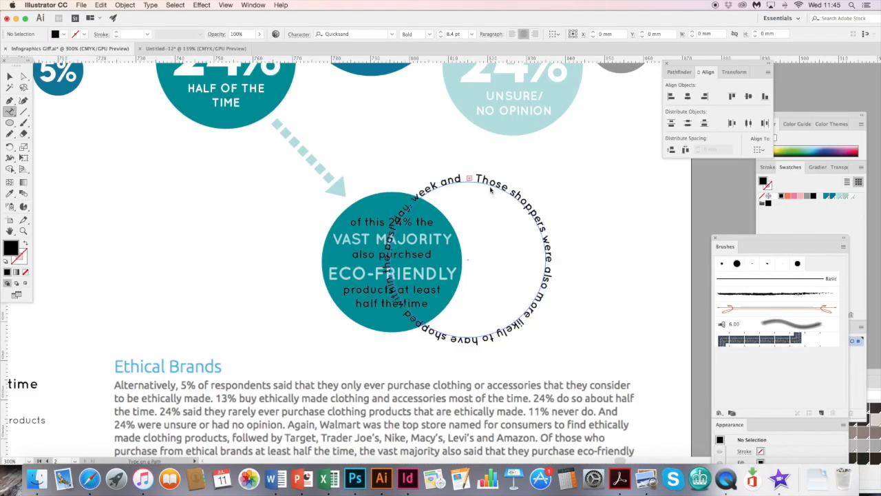
- Set the circular path text to the Book weight at 6 pt
key(super+a)
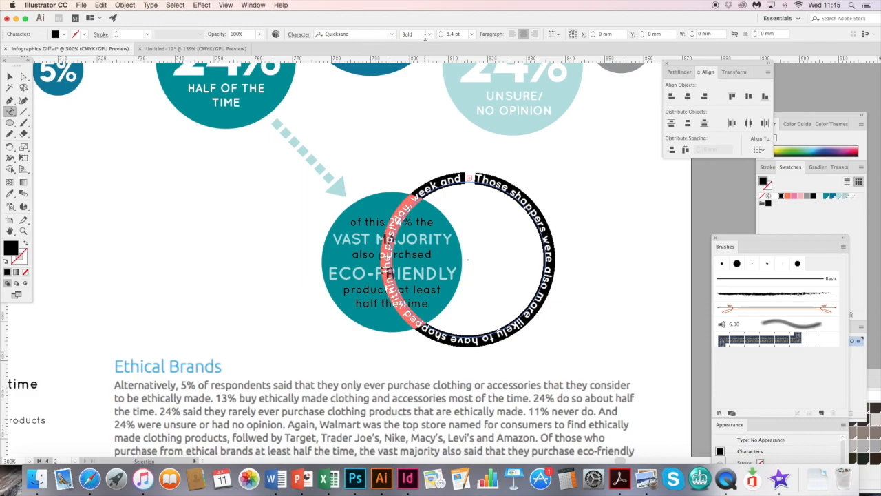
click(428, 37)
click(428, 75)
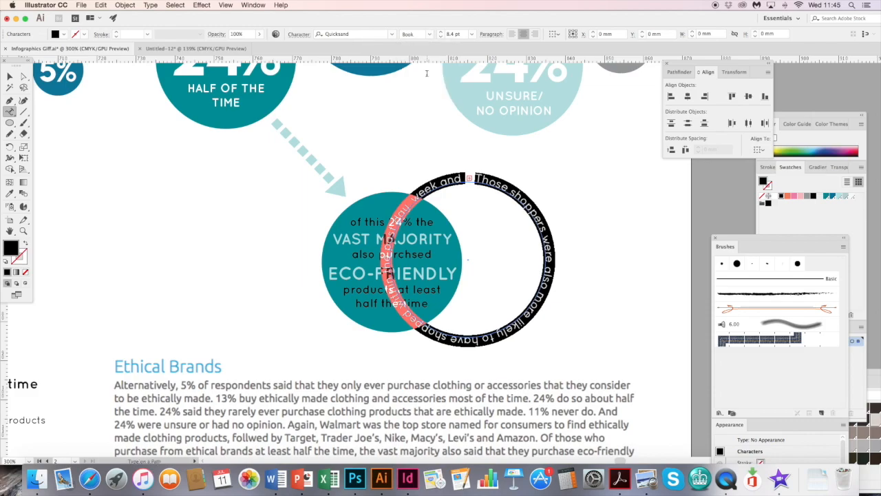
click(441, 37)
click(440, 37)
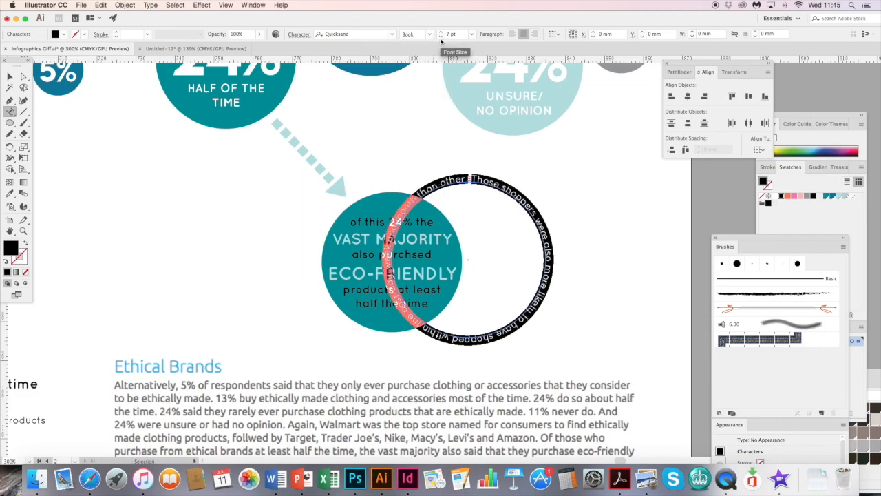
click(441, 37)
click(440, 37)
click(441, 32)
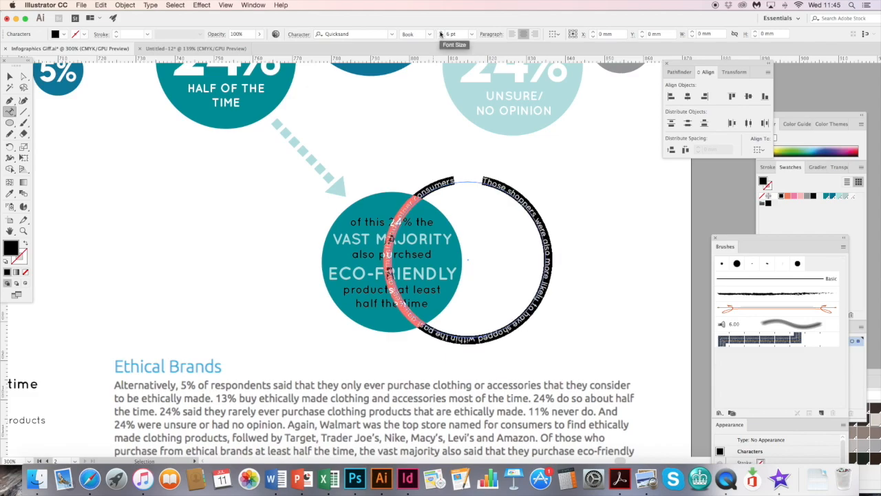
- Move the circular text around the lower teal circle and align text, path and circle on their horizontal centres
click(10, 77)
drag(502, 195, 432, 194)
drag(377, 150, 426, 343)
click(687, 96)
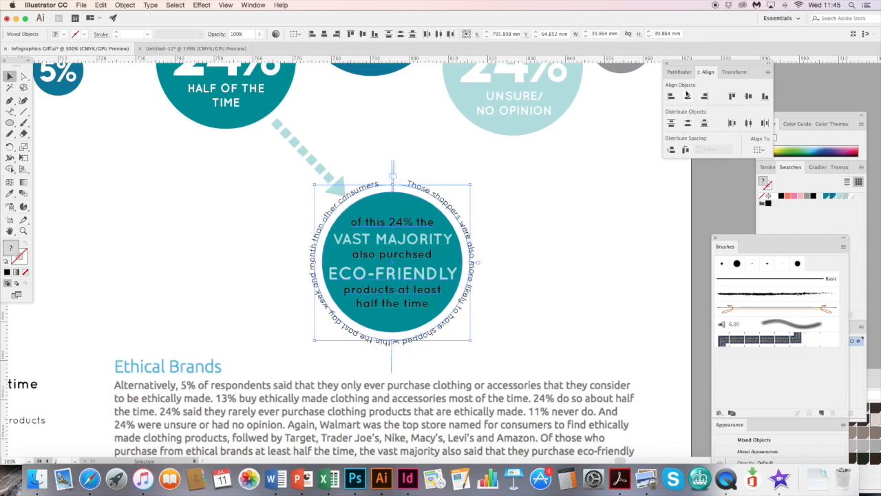
- Align the circular text and teal callout on their vertical centres, and shift the whole callout slightly away from the dashed arrow
click(749, 96)
drag(429, 254, 435, 257)
click(510, 191)
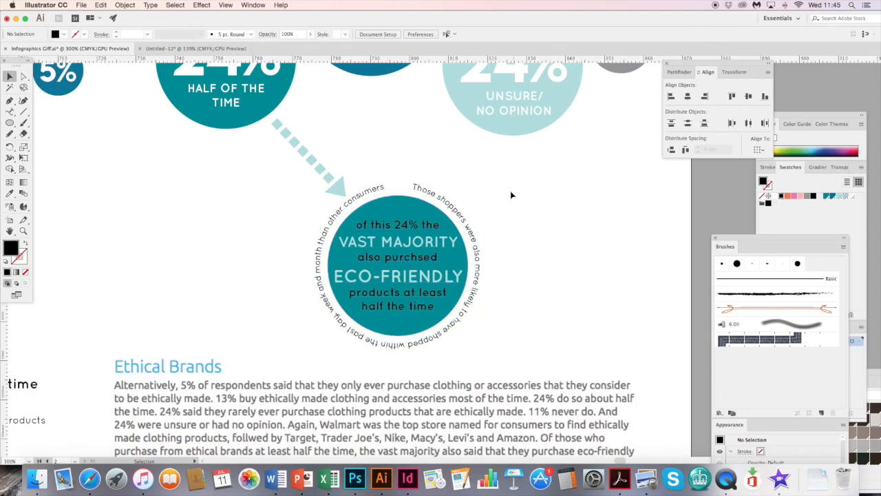
- Recolour the circular path text around the teal callout with the dark blue swatch
click(466, 223)
click(832, 197)
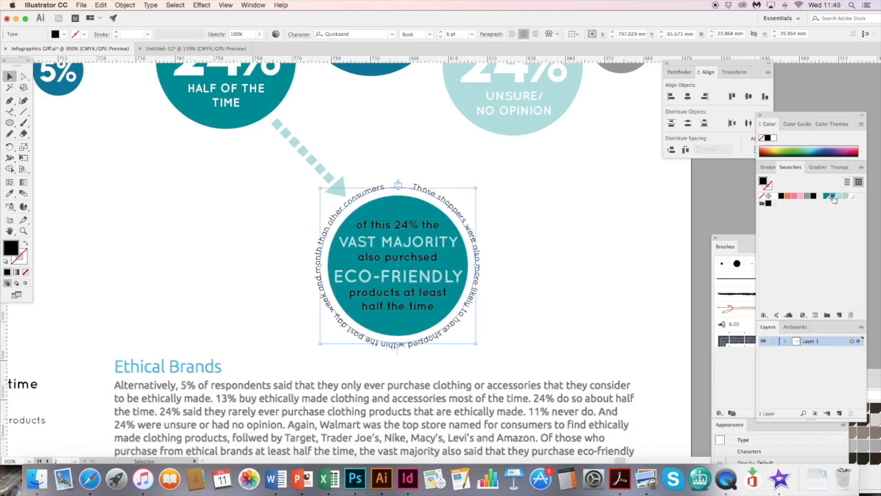
click(522, 273)
- Rotate the circular text anticlockwise around the callout so its gap faces the dashed arrow's head
key(super+minus)
key(super+minus)
drag(334, 293, 403, 265)
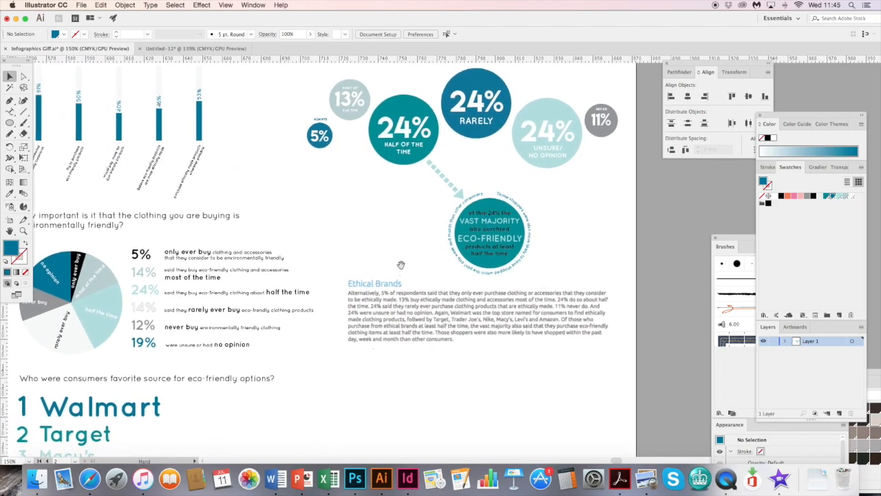
click(505, 210)
mouse_move(533, 192)
mouse_down()
mouse_move(499, 186)
mouse_move(529, 180)
mouse_up()
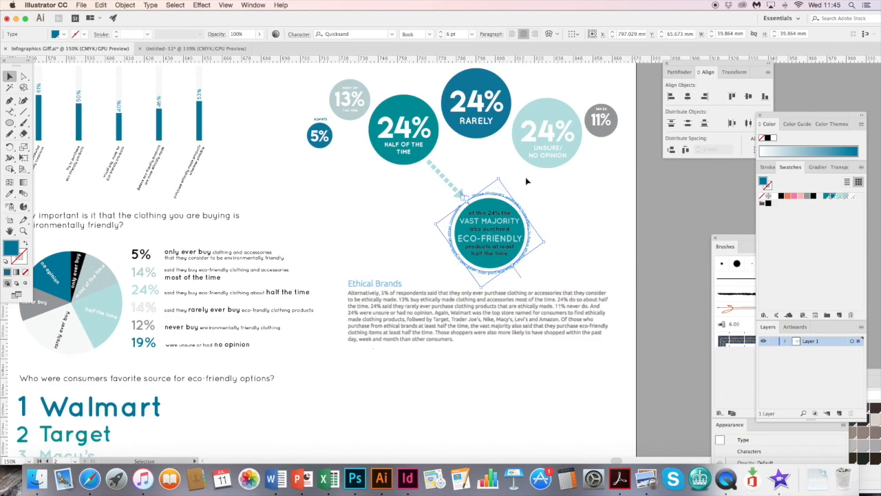
click(529, 180)
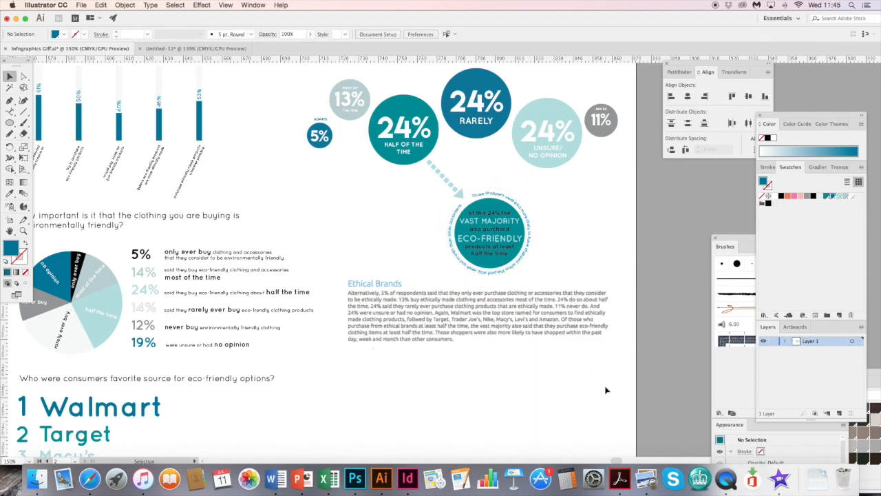
- Move the Ethical Brands article screenshot down to the page's lower edge, clearing the space under the callout
scroll(550, 231, up, 2)
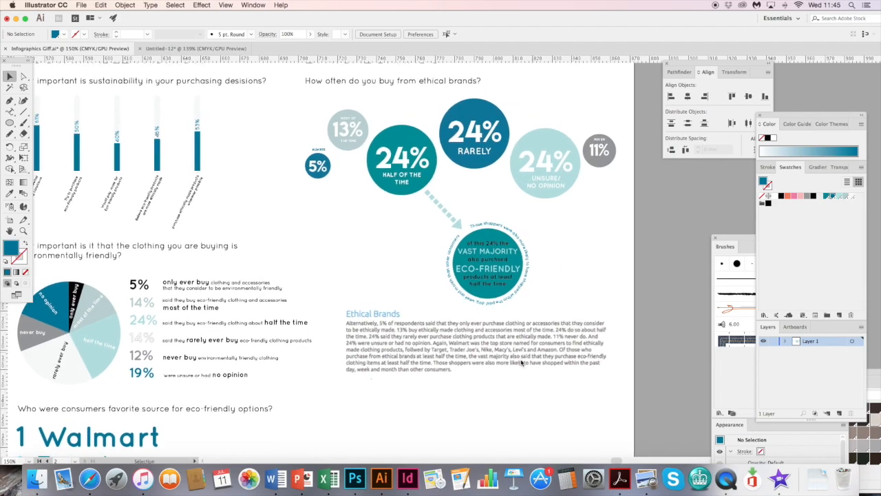
scroll(468, 362, down, 4)
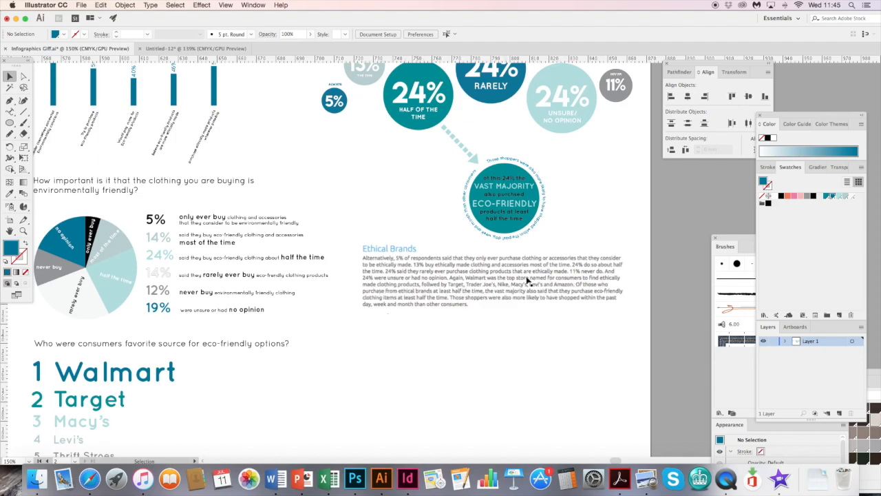
scroll(449, 305, down, 3)
scroll(448, 305, left, 2)
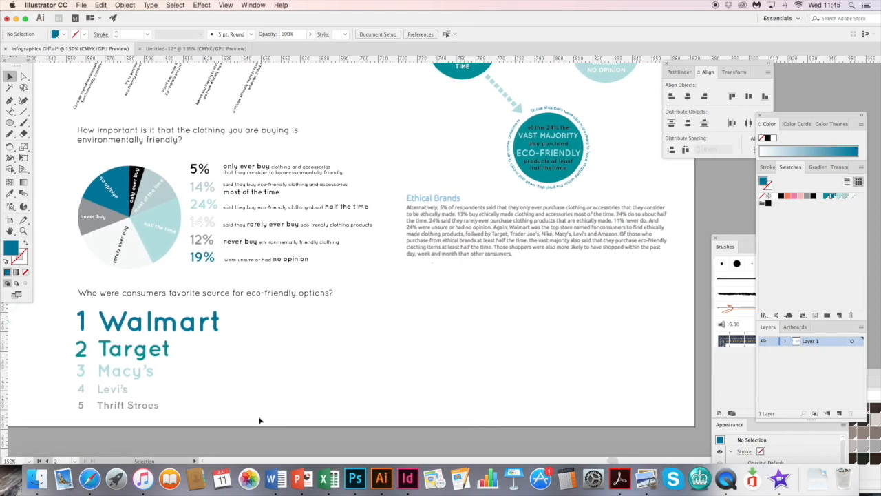
click(75, 293)
scroll(447, 353, up, 2)
scroll(448, 353, right, 1)
drag(448, 354, 430, 392)
drag(455, 321, 513, 448)
key(super+minus)
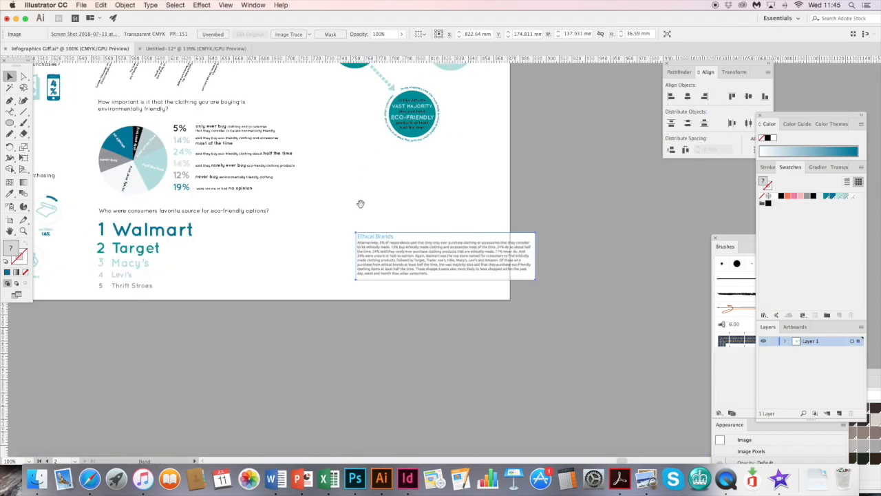
- Paste a copy of the "Who were consumers favorite source" question and ranking into the space below the callout
drag(359, 199, 420, 311)
key(super+v)
drag(386, 229, 388, 287)
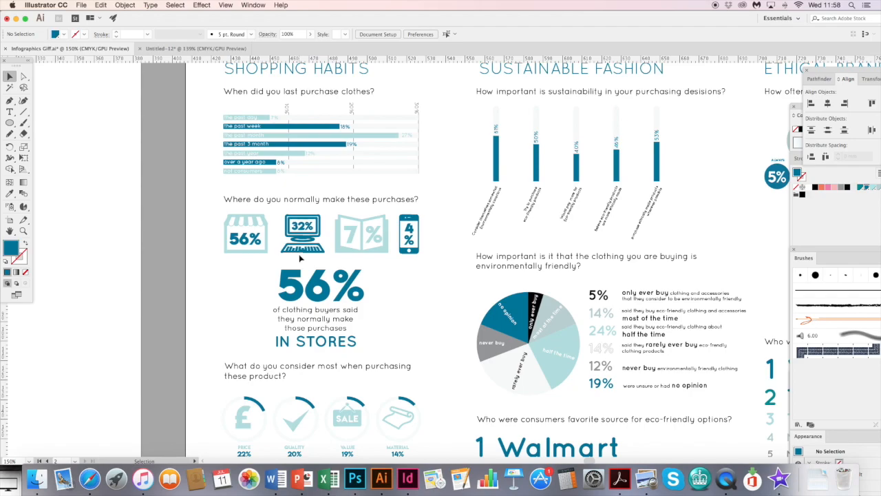
- Switch to Safari and run a Google image search for "i phone silhouette" in a new tab
scroll(400, 225, up, 2)
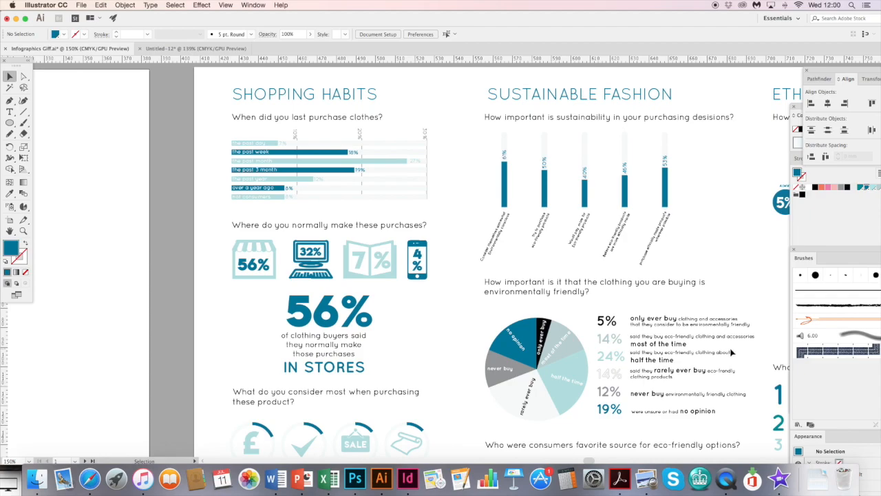
scroll(285, 306, left, 10)
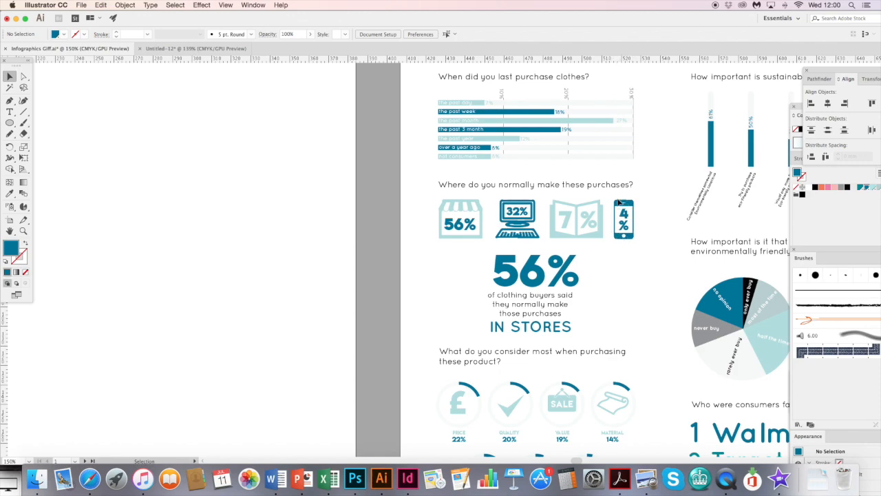
click(90, 479)
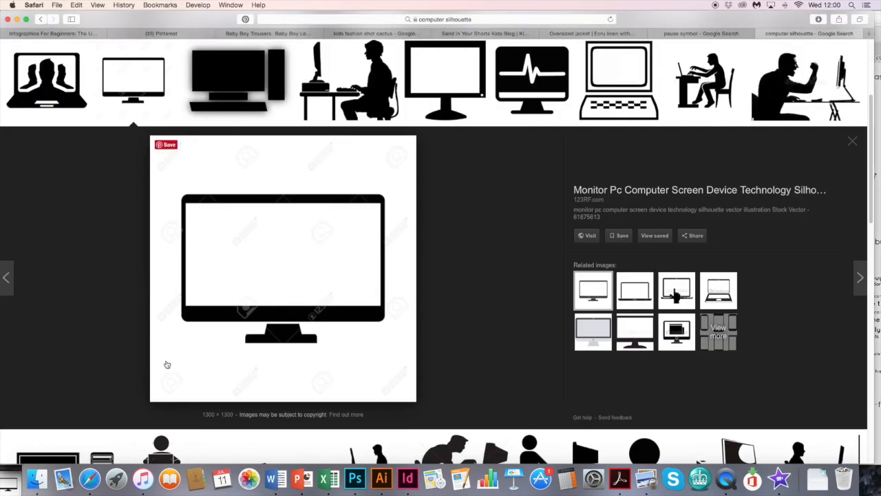
key(super+t)
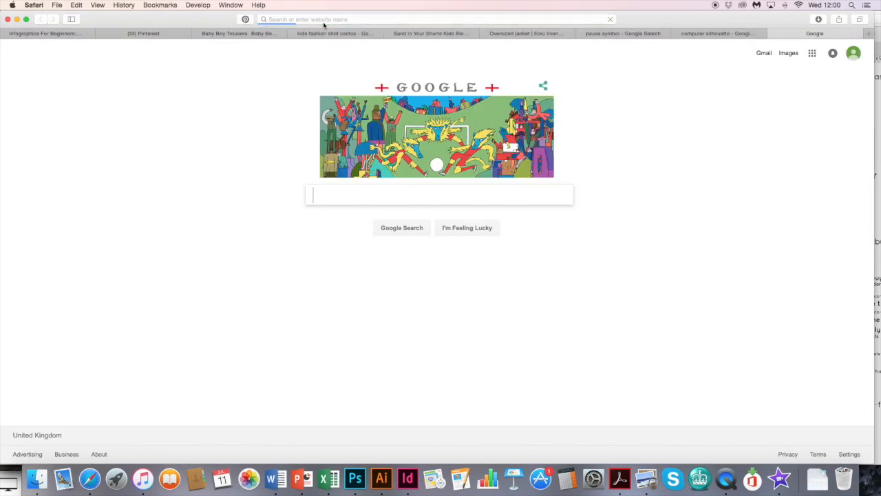
click(323, 19)
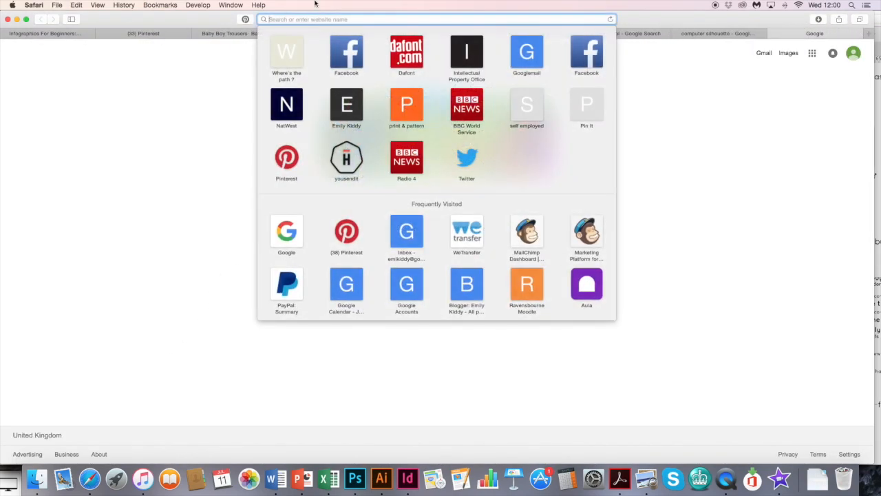
text(i pho)
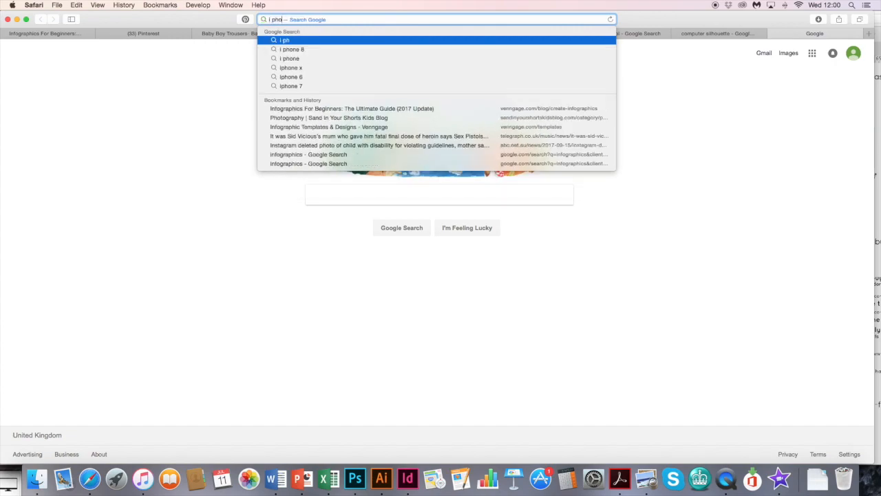
text(ne silhouette)
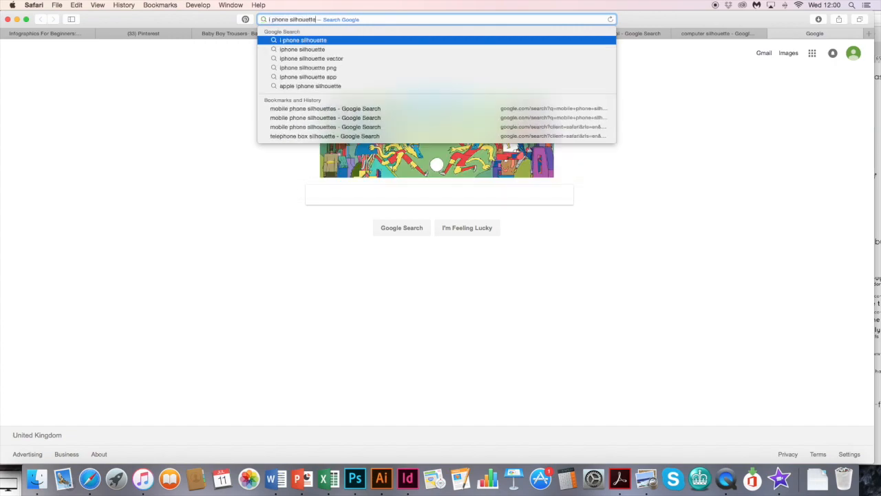
key(Return)
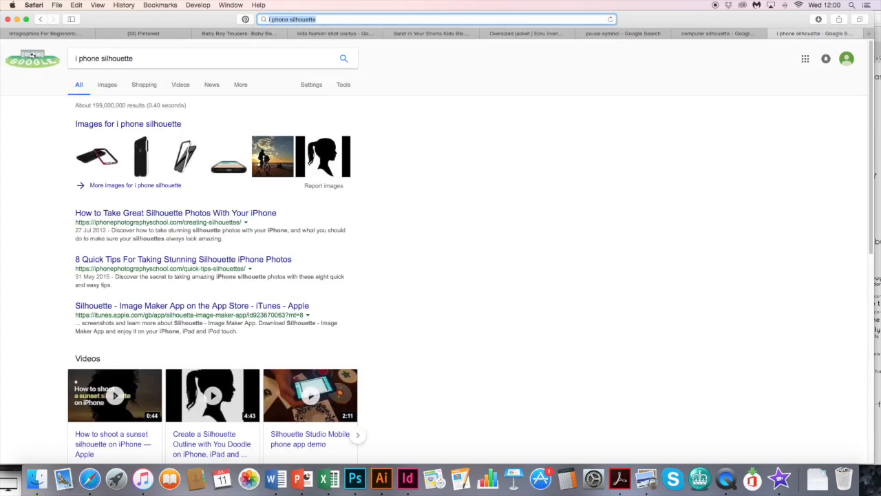
click(107, 88)
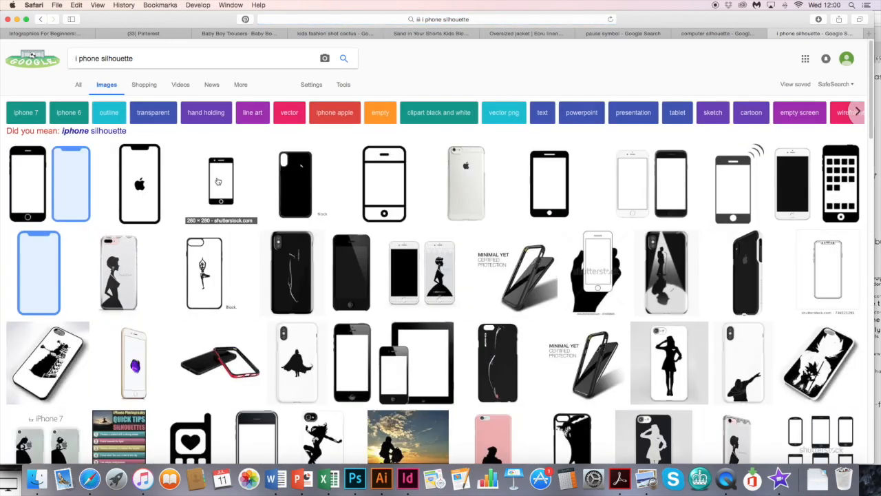
- Open the black GetDrawings phone silhouette from the image results and save it to the desktop
click(558, 195)
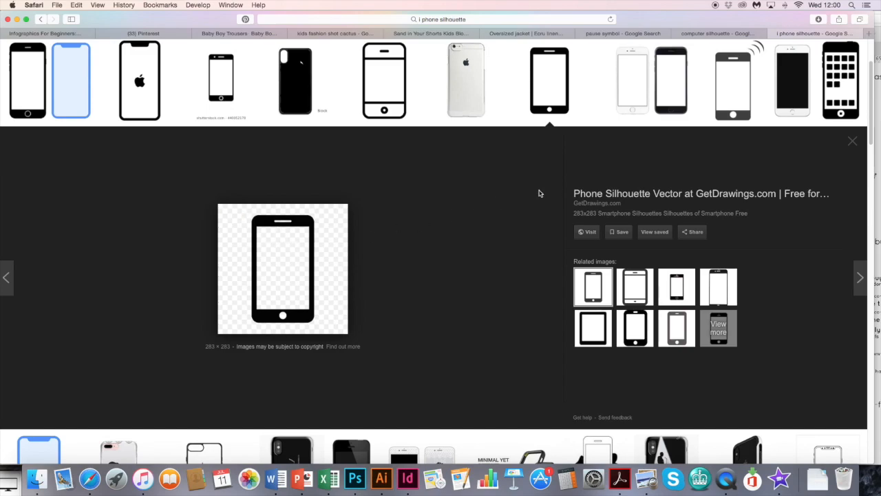
scroll(714, 227, down, 5)
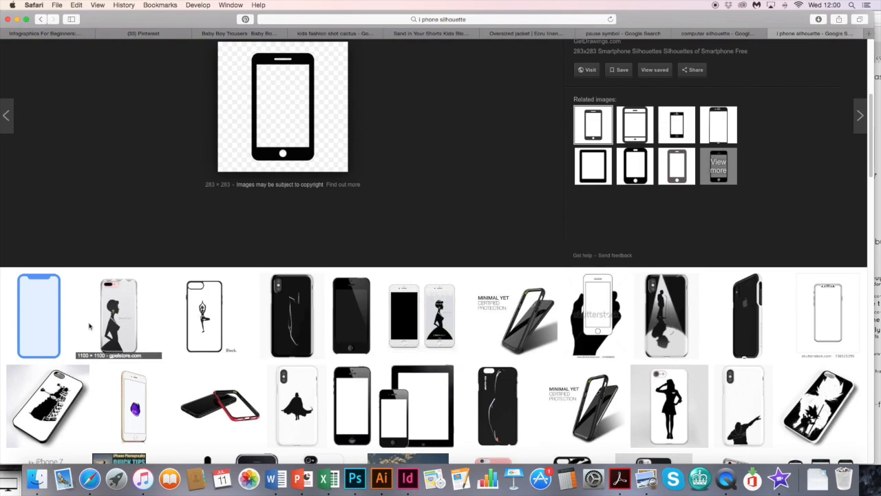
scroll(870, 152, up, 4)
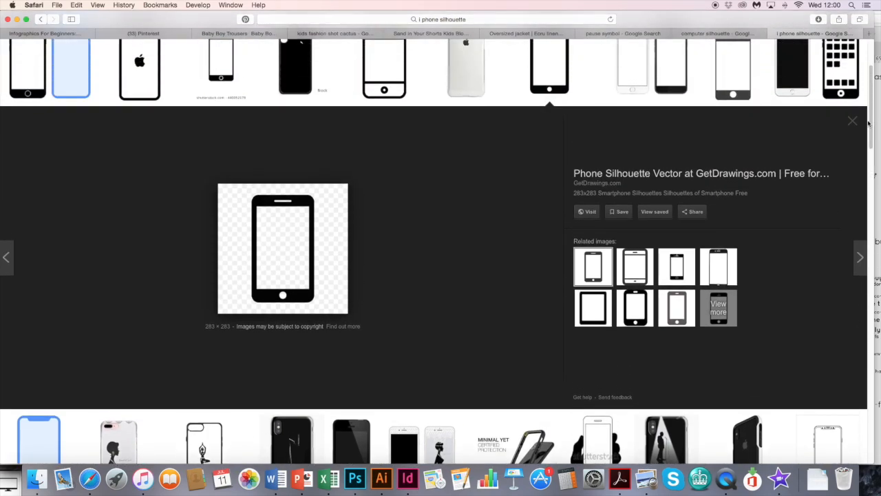
drag(314, 284, 7, 482)
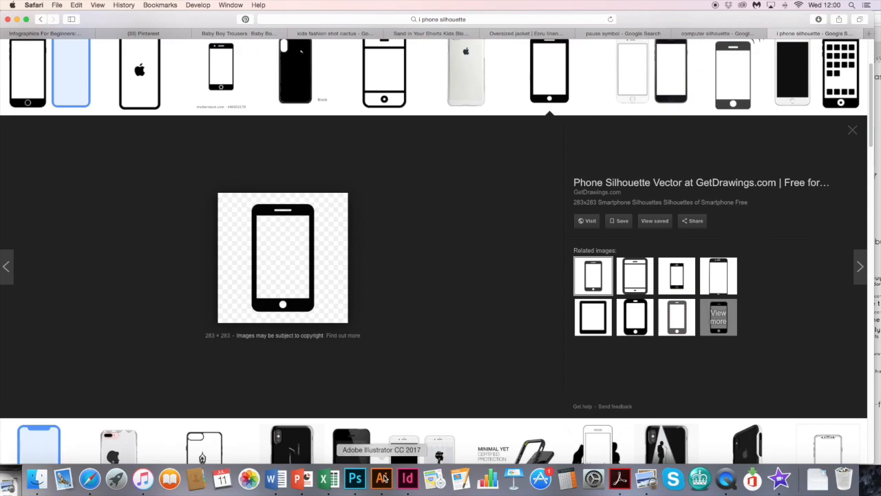
- Switch to Illustrator, place the saved phone silhouette on the blank artboard beside the infographic, and embed it
click(382, 477)
drag(7, 486, 388, 275)
key(space)
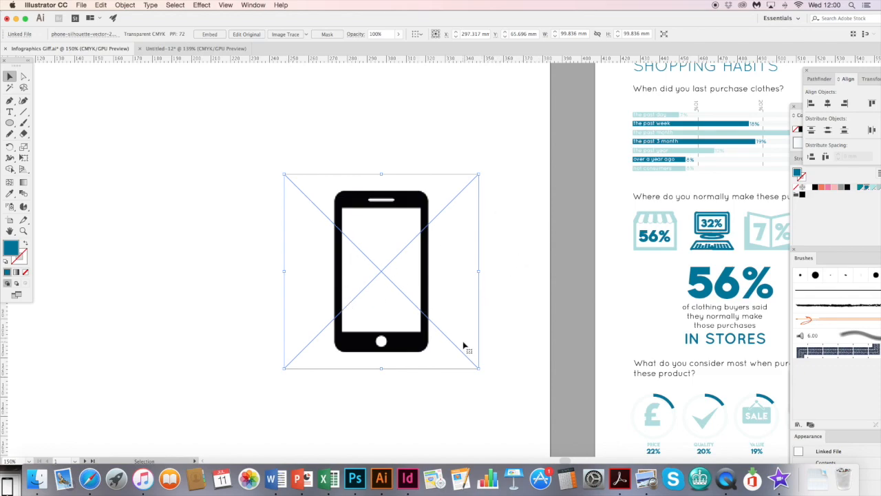
click(210, 34)
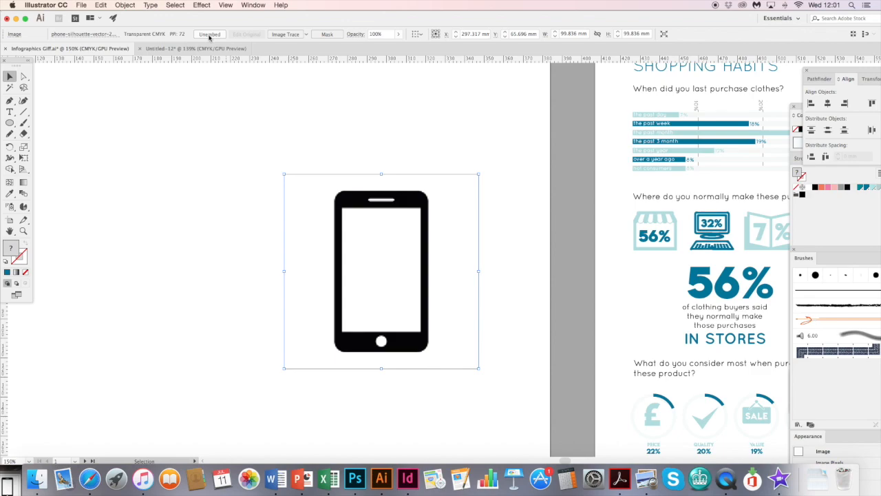
- Image Trace the phone picture with the Silhouettes preset and expand the result into vector shapes
click(306, 34)
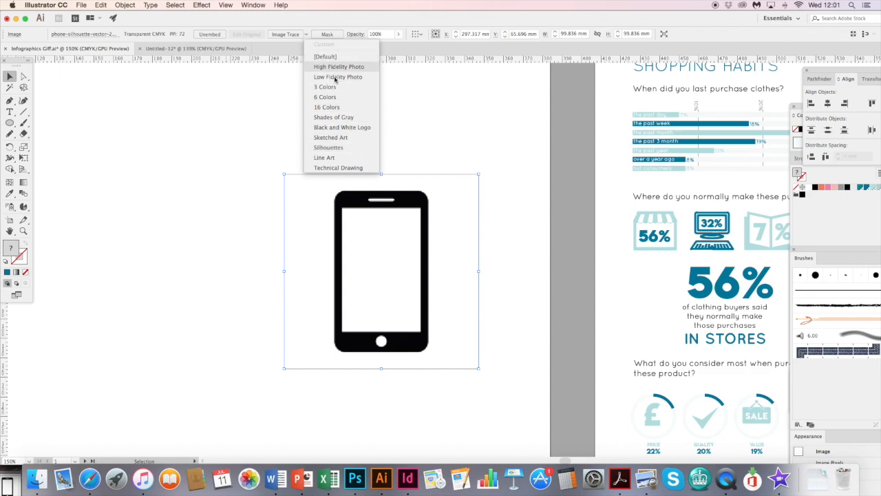
click(357, 148)
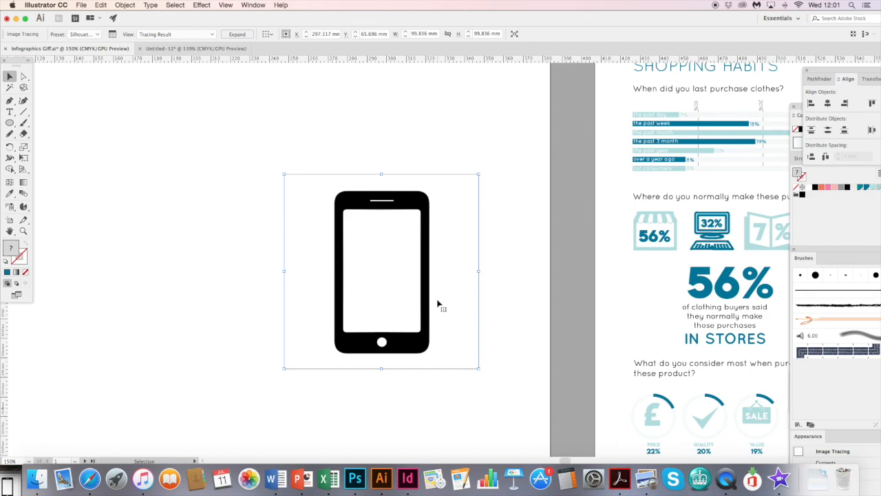
click(243, 37)
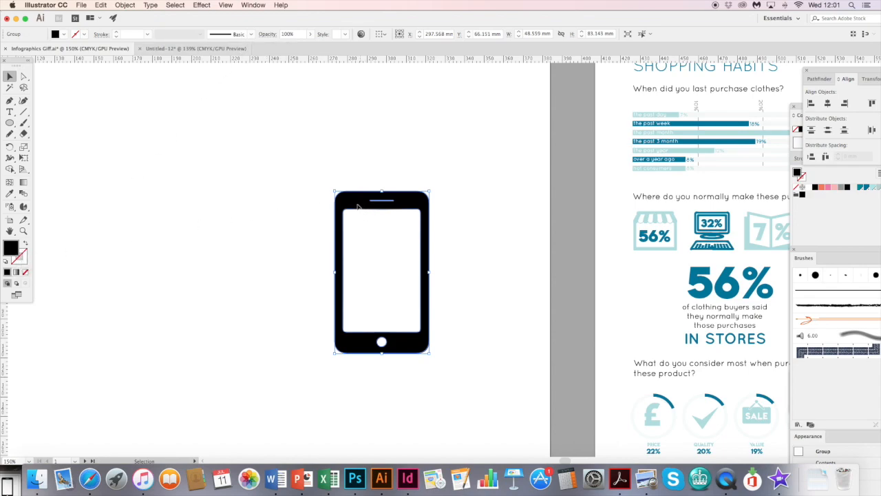
- Move the traced phone slightly aside and fill it with the dark blue swatch
drag(376, 204, 325, 196)
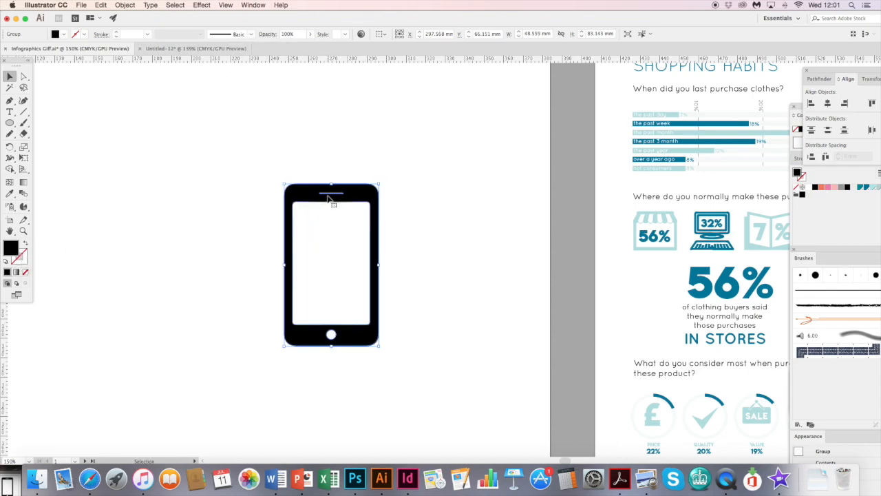
click(861, 188)
click(866, 188)
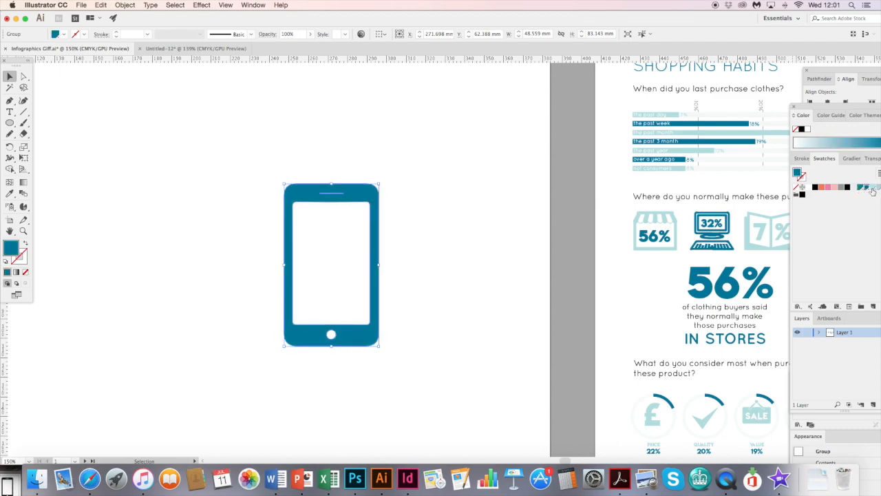
click(873, 190)
click(867, 190)
click(138, 171)
- Add the text "4%" in Lemon/Milk Regular at 10 pt on the blank area beside the phone, coloured dark blue
drag(430, 151, 221, 168)
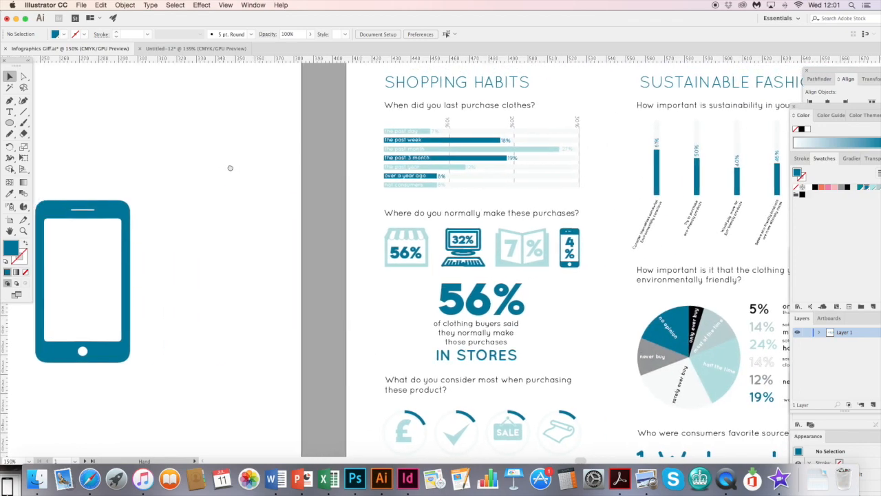
scroll(225, 155, left, 5)
key(t)
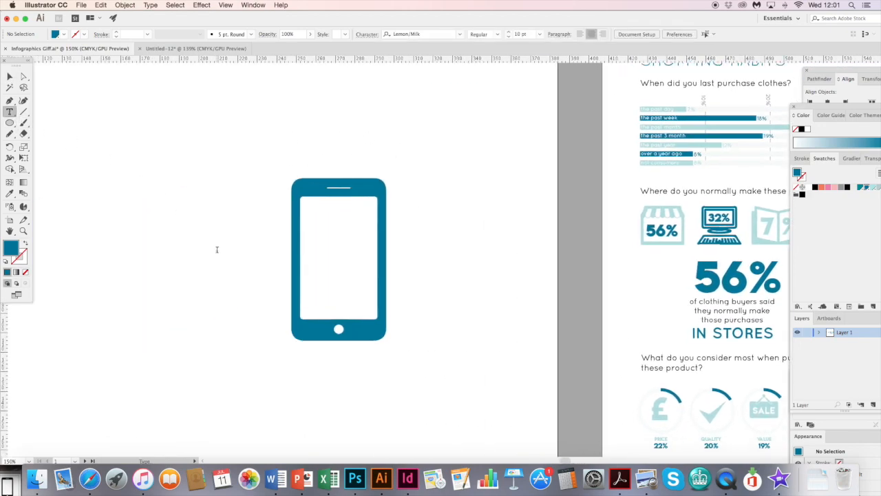
click(218, 251)
text(4)
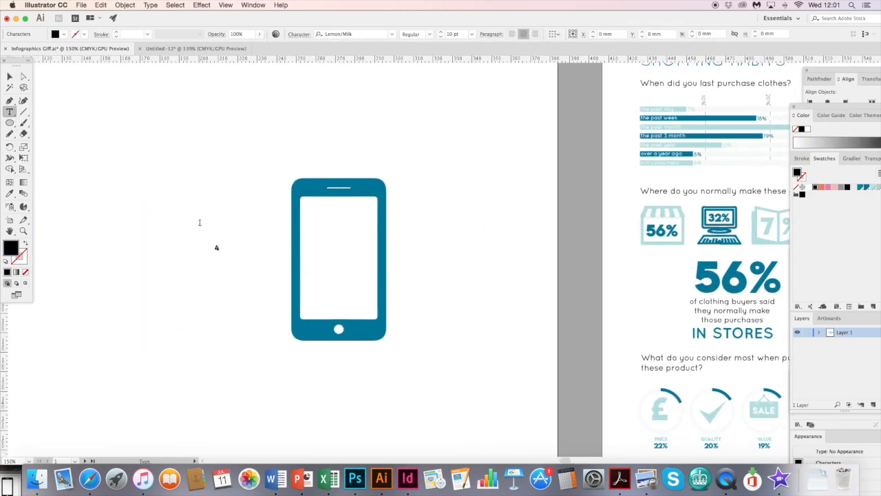
key(Escape)
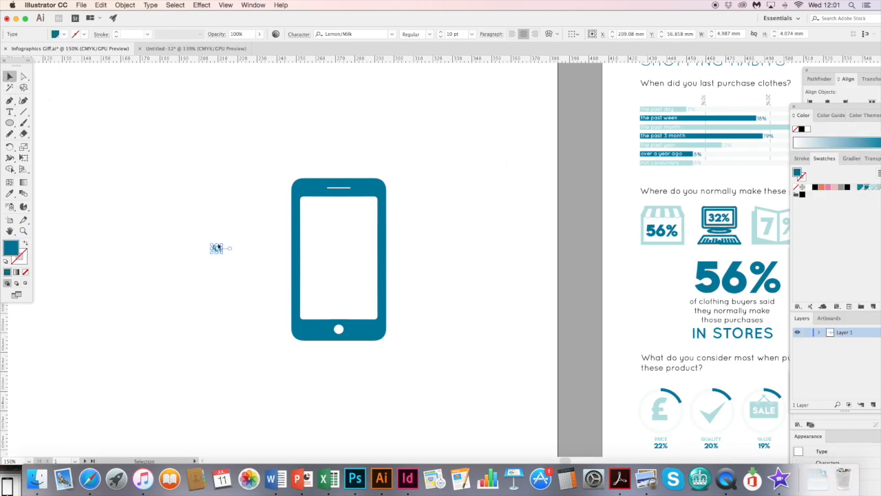
- Enlarge the "4%" text to nearly the width of the phone's screen and place it inside the screen
drag(218, 242, 216, 194)
drag(208, 223, 327, 253)
click(504, 232)
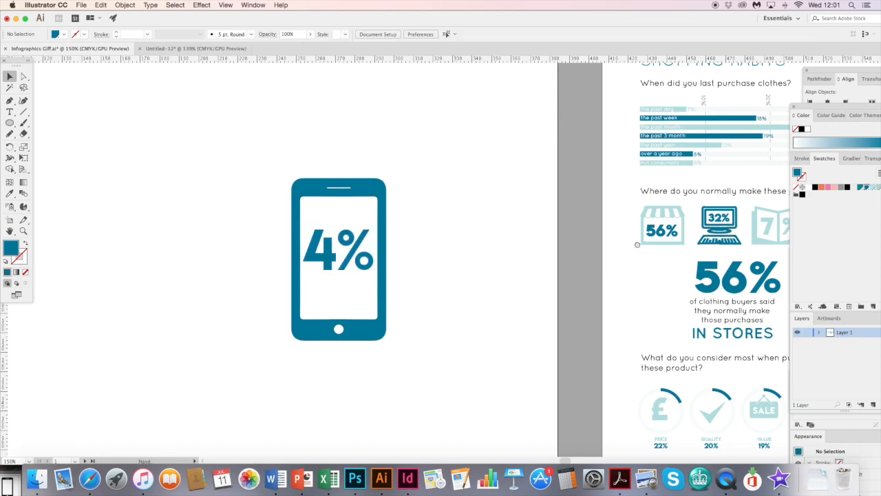
- Switch to Safari and save the computer monitor silhouette from the image search results to the desktop
scroll(568, 252, right, 5)
scroll(263, 310, left, 7)
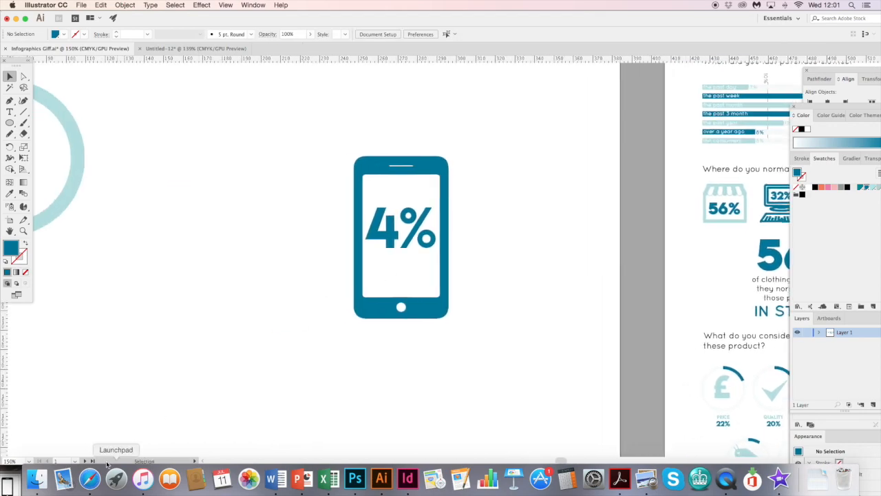
click(90, 479)
click(773, 35)
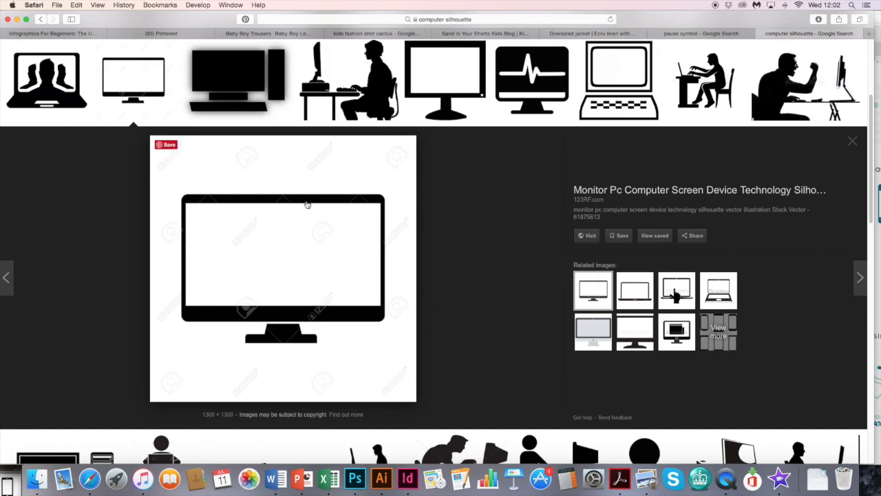
drag(315, 211, 8, 488)
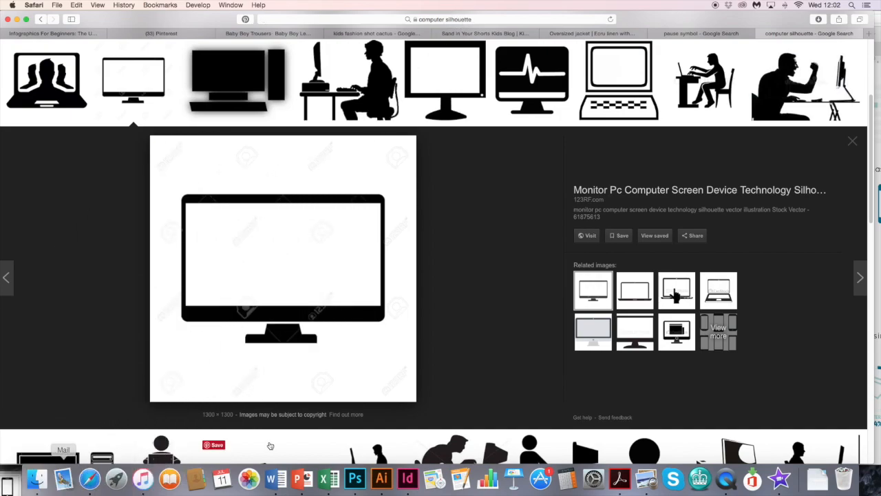
- Switch to Illustrator, trash the old phone picture from the desktop, and place the monitor picture on the artboard beside the phone icon
click(382, 479)
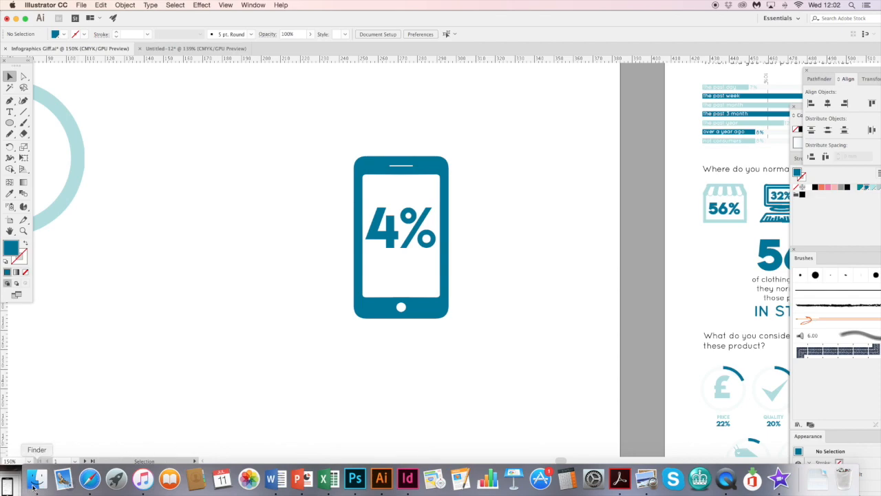
drag(8, 487, 852, 479)
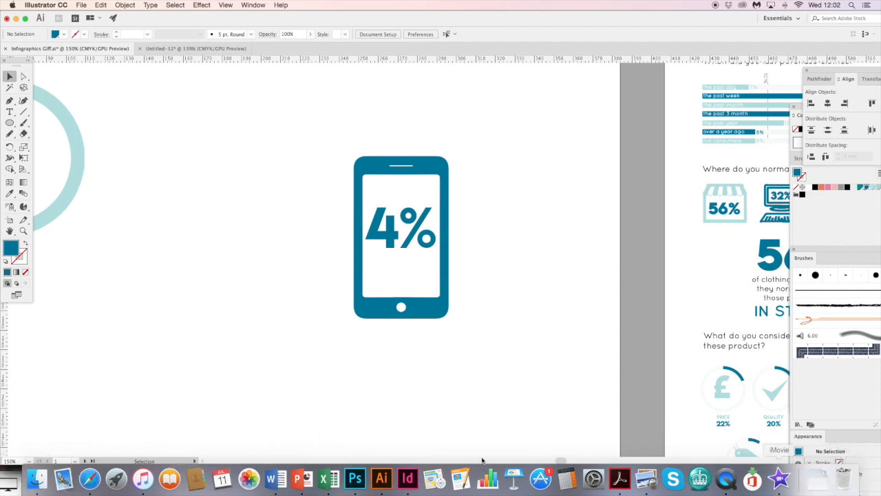
drag(8, 489, 294, 249)
drag(298, 212, 208, 283)
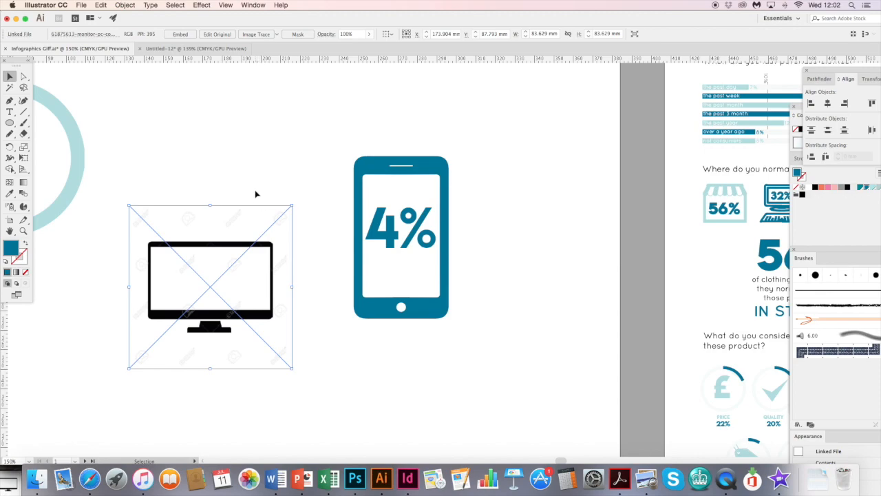
- Embed the monitor picture, then Image Trace it with the Silhouettes preset and expand it into vector shapes
click(180, 34)
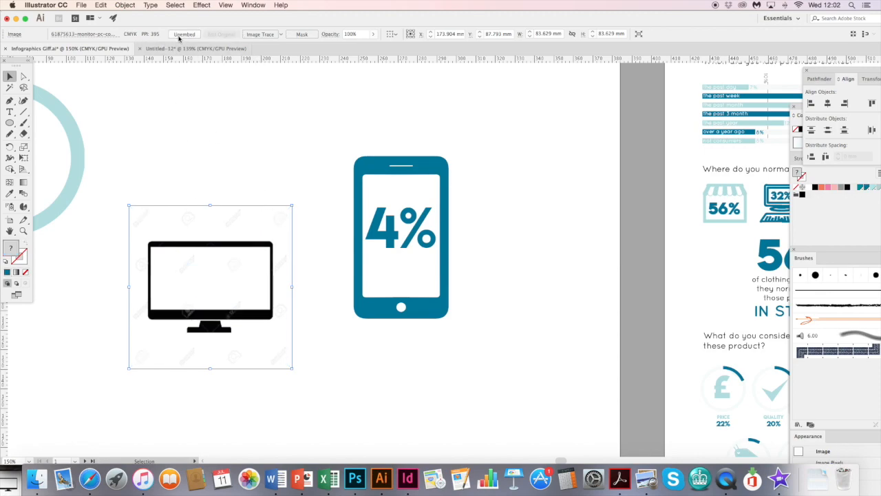
click(281, 34)
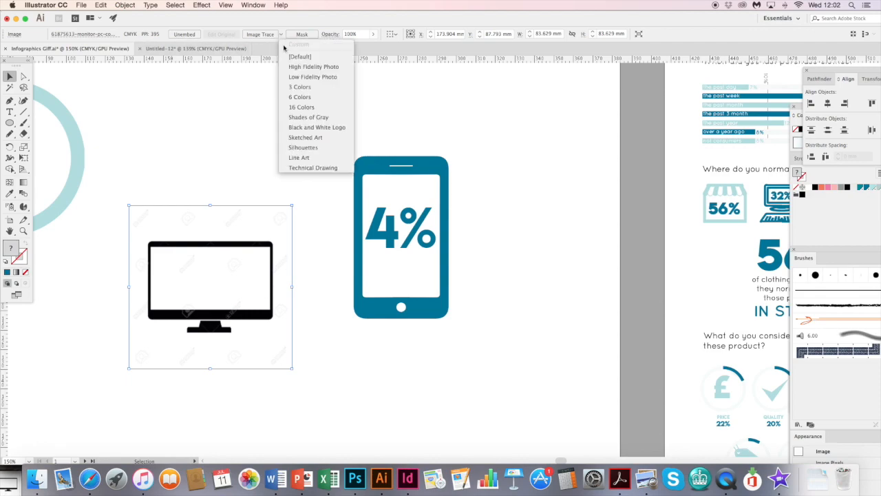
click(309, 148)
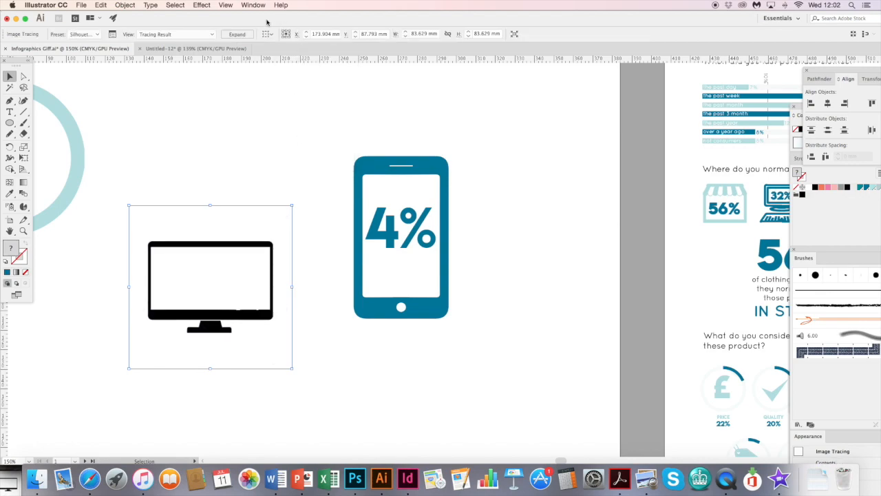
click(237, 33)
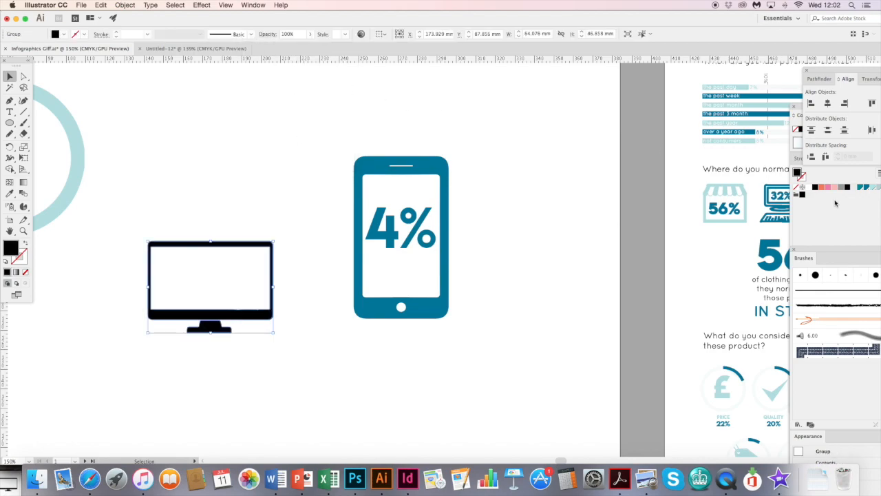
- Fill the traced monitor with the light teal swatch and deselect it
click(872, 188)
drag(682, 258, 680, 235)
click(130, 130)
- Add the text "32%" in Lemon/Milk Regular at 10 pt on the blank area above the monitor
key(t)
click(238, 179)
text(32)
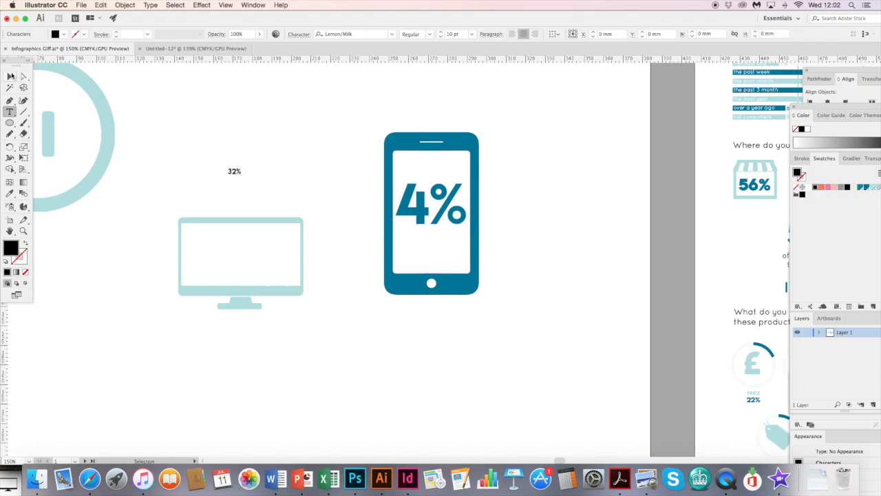
- Enlarge the "32%" text to about 78 pt inside the monitor's screen and fill it with the light teal swatch
click(10, 77)
drag(235, 167, 242, 255)
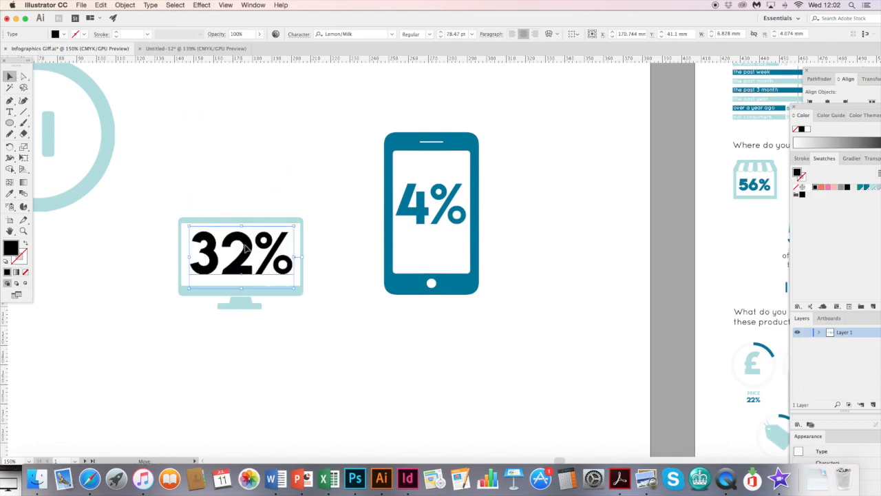
click(870, 188)
click(360, 343)
key(super+minus)
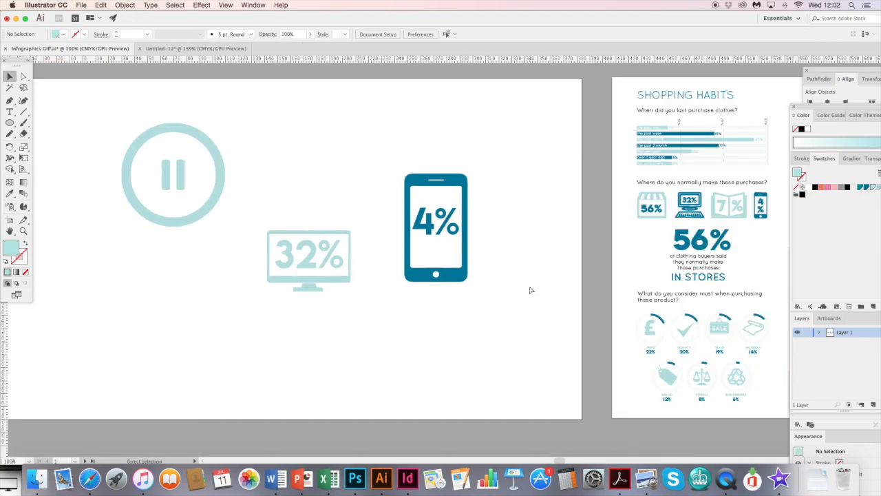
- Copy the phone shape without its percentage into the InDesign document and place it on the right-hand page of the spread
scroll(482, 294, up, 2)
scroll(483, 294, right, 2)
drag(454, 340, 356, 189)
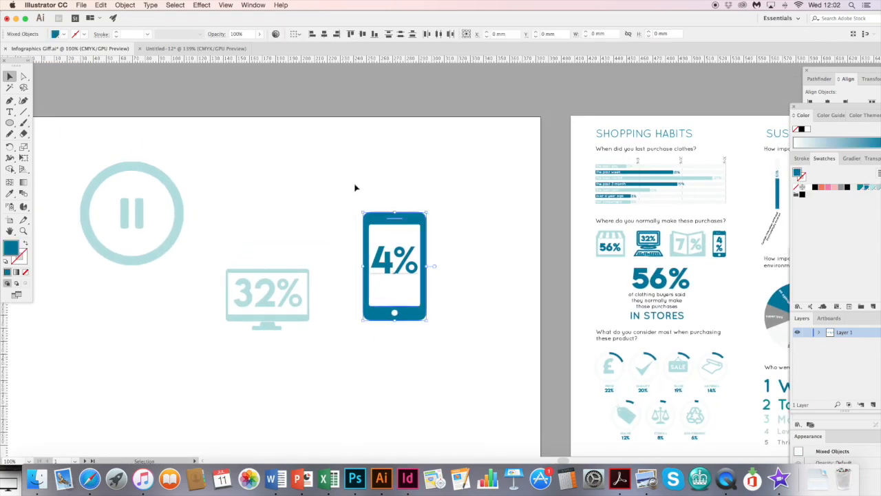
click(418, 186)
scroll(528, 288, down, 2)
scroll(529, 287, right, 3)
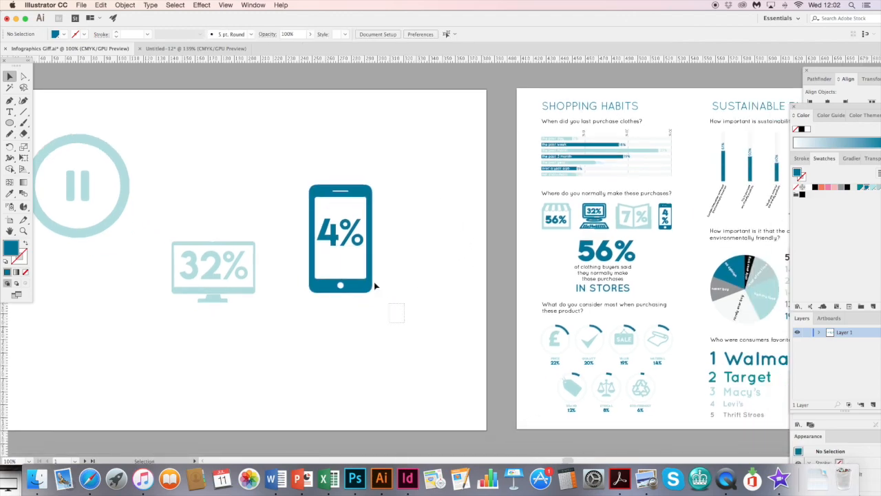
click(347, 197)
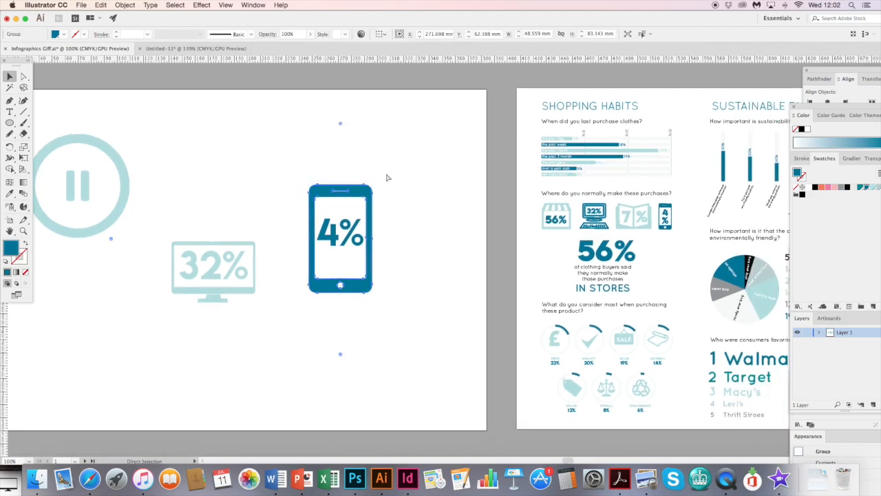
click(408, 479)
key(super+v)
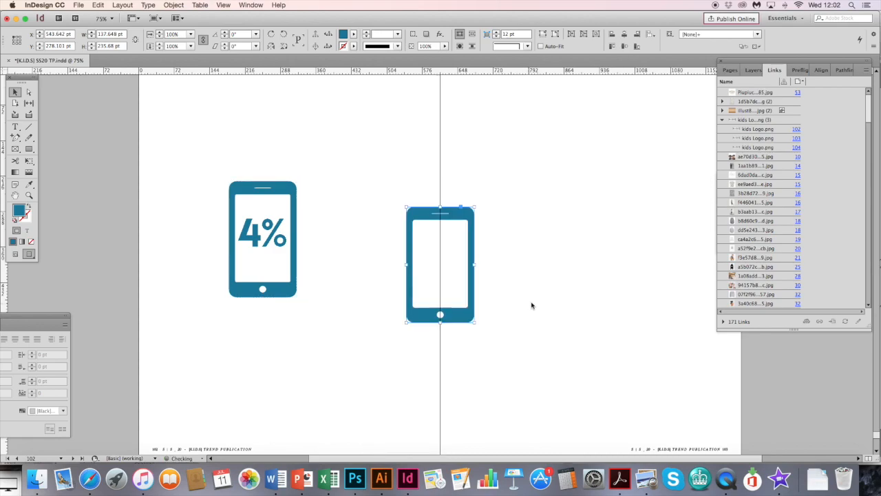
drag(463, 208, 542, 180)
- Draw a text frame of about 191 by 169 pt between the two phones and enter "4%" in it
click(15, 126)
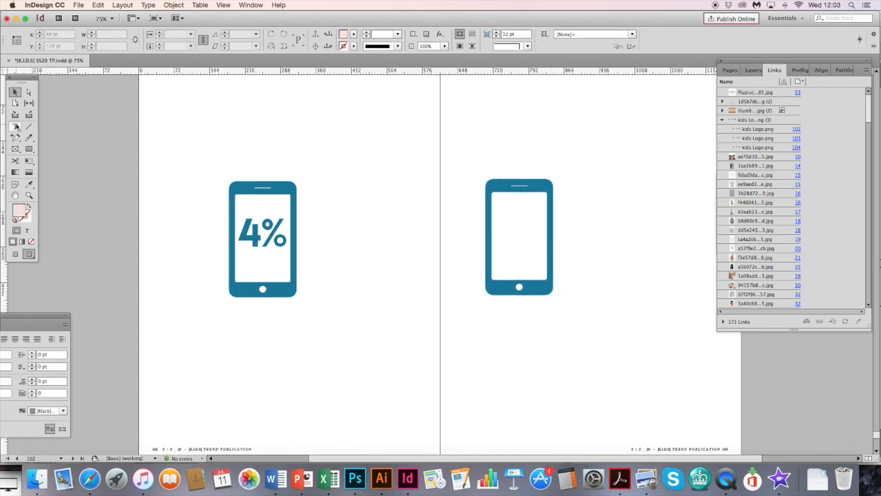
drag(363, 147, 451, 227)
text(4)
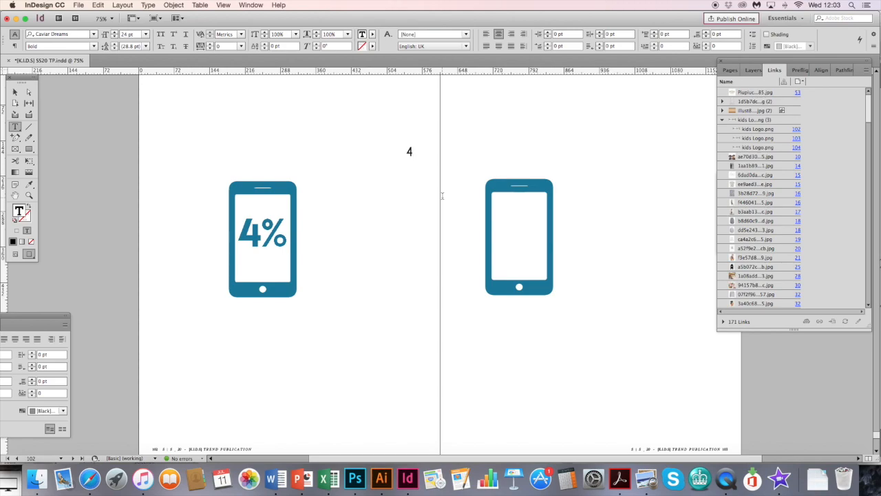
text(%)
key(Escape)
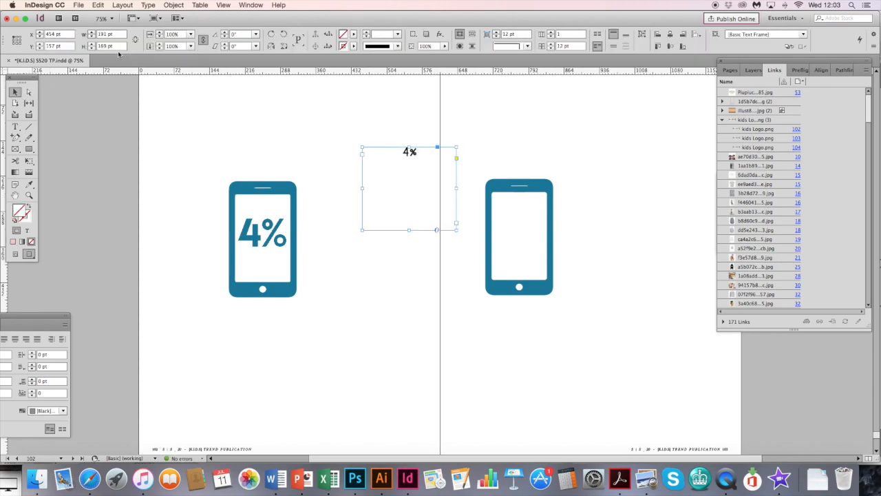
- Change the font of the new "4%" text to Lemon/Milk
double_click(413, 152)
key(super+a)
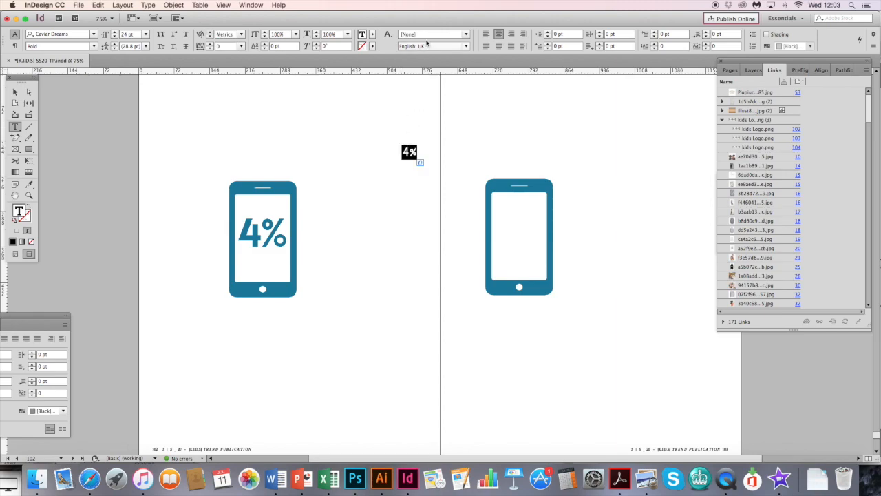
click(467, 35)
click(46, 34)
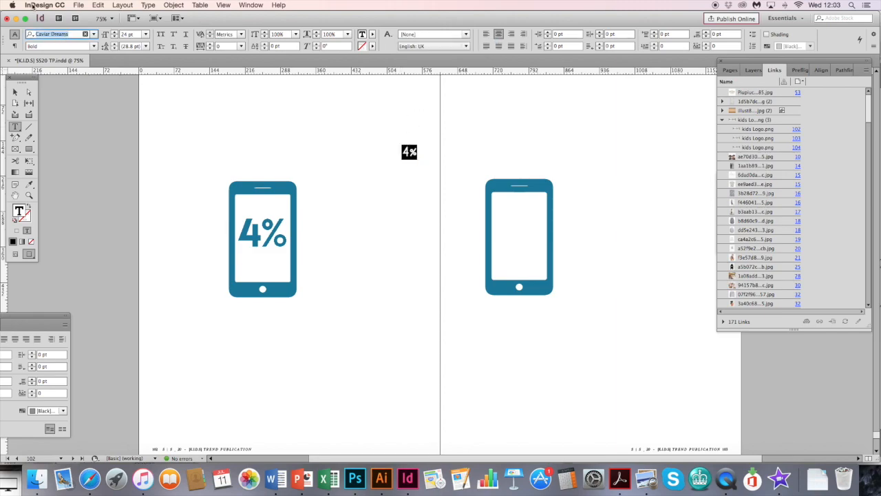
text(lemon)
click(60, 72)
- Convert the "4%" text to outlines and fit it inside the empty phone's screen, about 101 pt wide
click(15, 91)
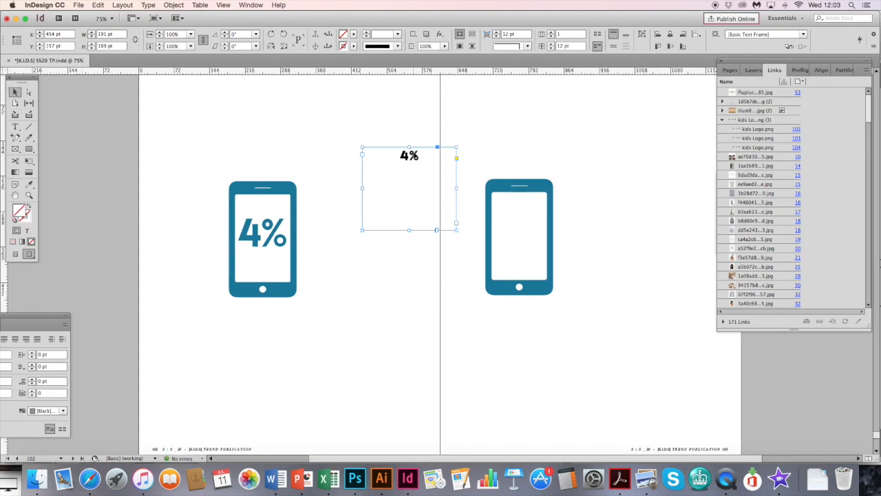
key(super+shift+o)
drag(410, 166, 521, 221)
- Recolour the outlined "4%" by sampling the blue of the phone around it with the Eyedropper
click(29, 185)
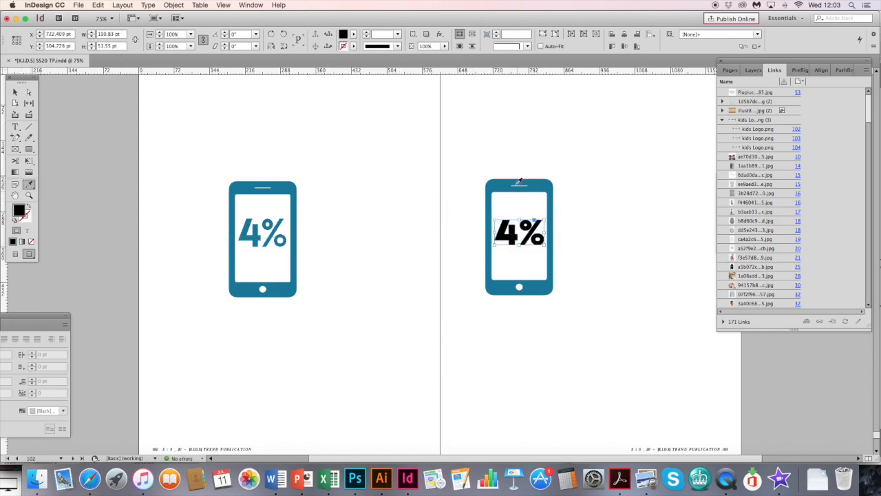
click(518, 183)
click(15, 91)
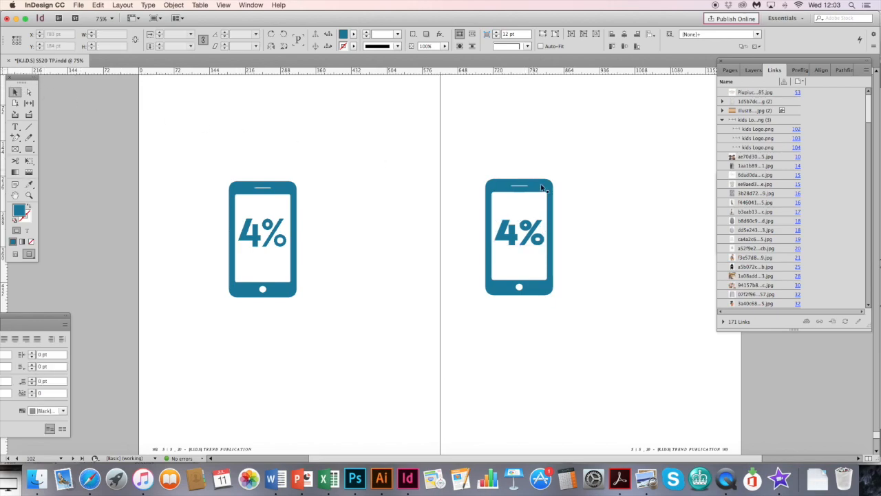
- Scale the right-hand page's phone and its "4%" down together to about two thirds of their size
click(539, 288)
drag(519, 296, 520, 255)
click(584, 299)
drag(612, 197, 535, 247)
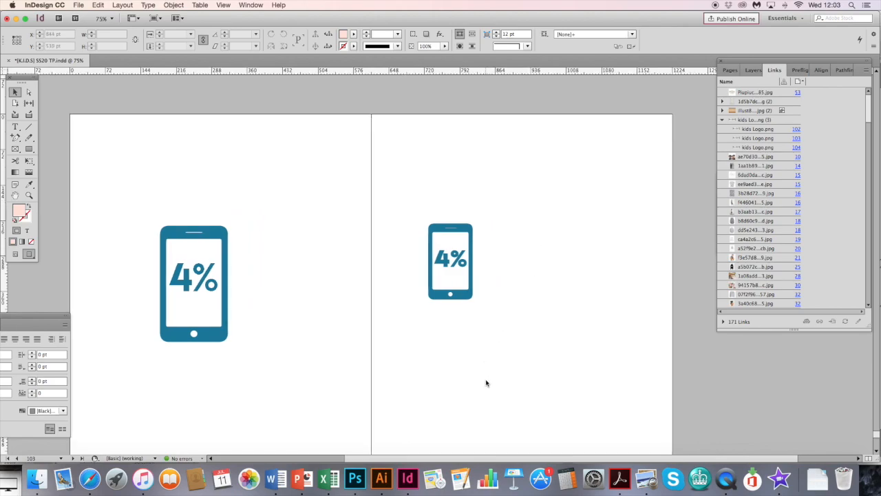
- Switch to Illustrator and review the Shopping Habits, Sustainable Fashion and Ethical Brands columns of the infographic
click(380, 478)
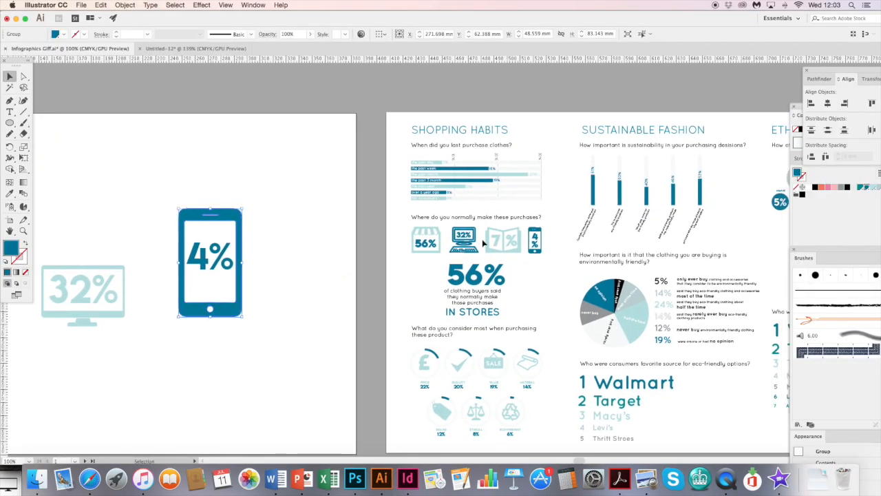
key(super+equal)
key(super+equal)
drag(555, 192, 290, 201)
drag(619, 198, 274, 174)
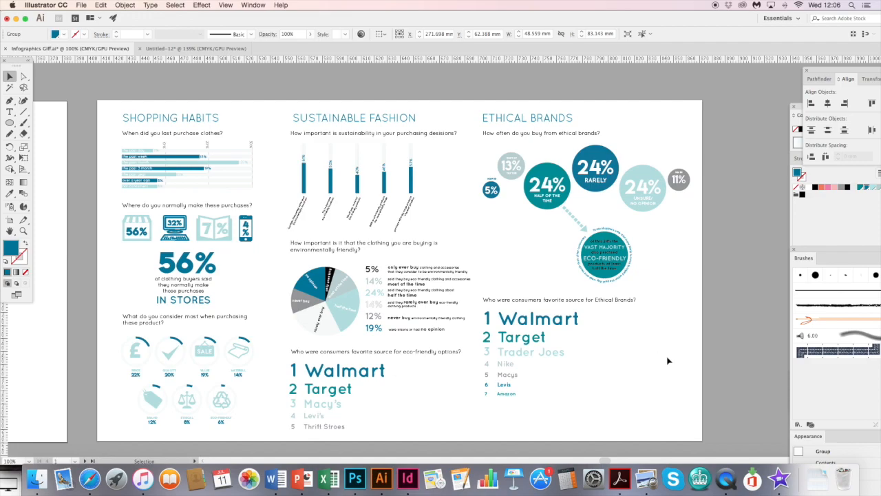
- Compare the infographic with the survey article on aytm.com, reading from Shopping Habits to Key Takeaways, and return to Illustrator
click(90, 477)
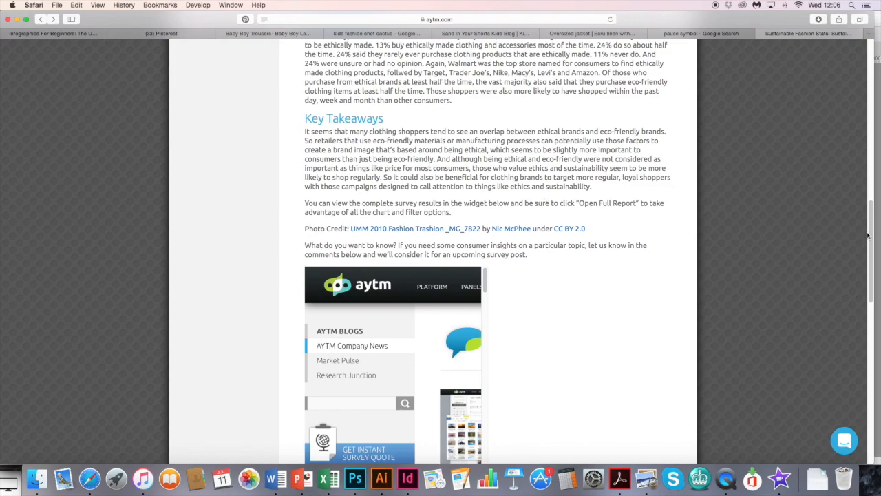
scroll(868, 235, up, 10)
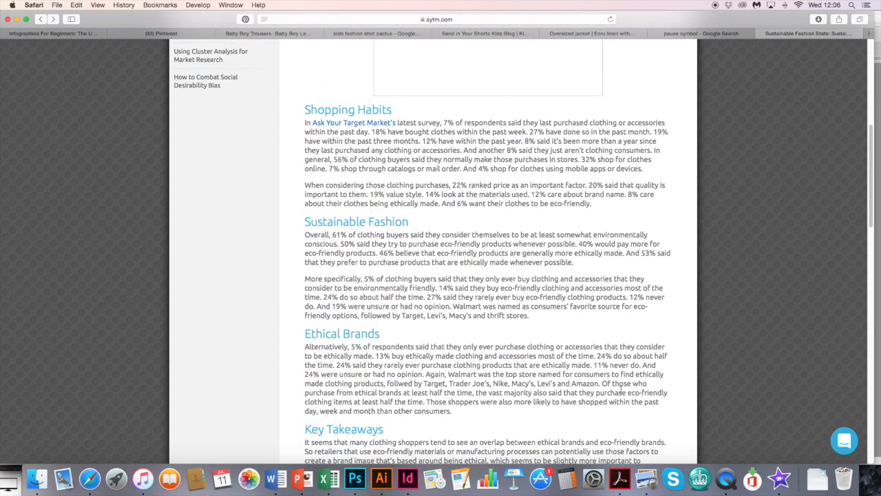
click(382, 479)
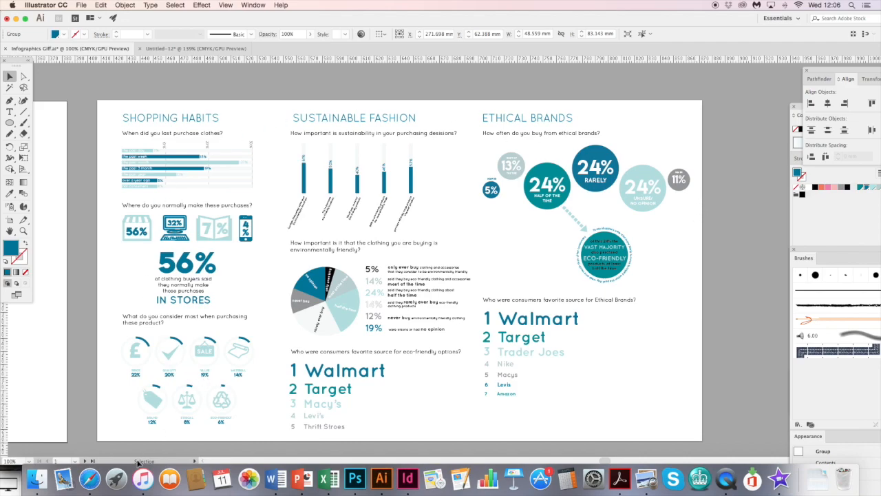
click(89, 479)
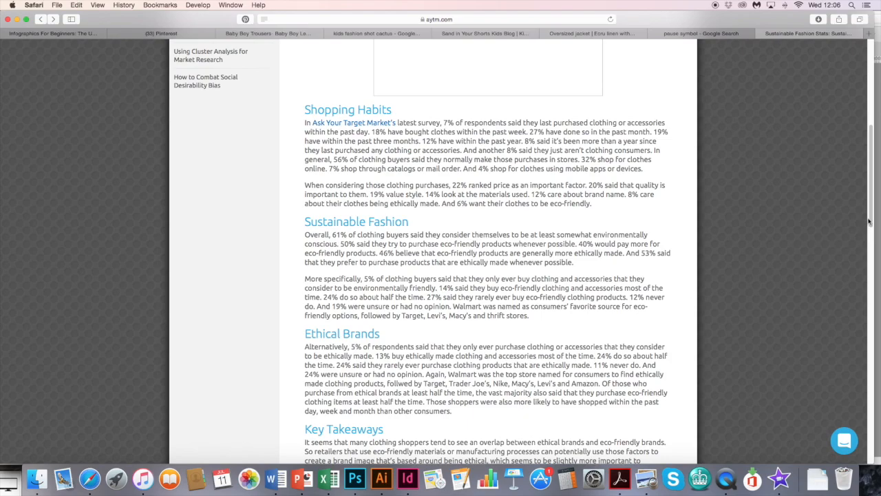
drag(869, 221, 864, 278)
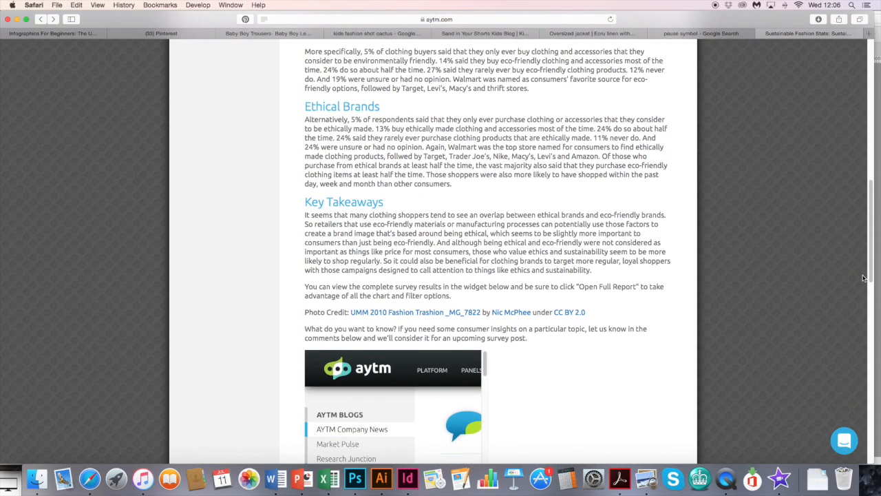
scroll(864, 278, down, 3)
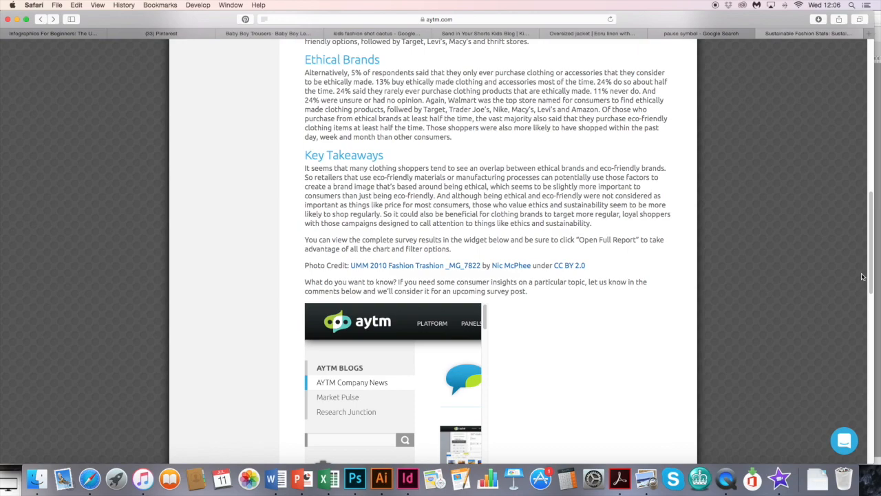
click(383, 478)
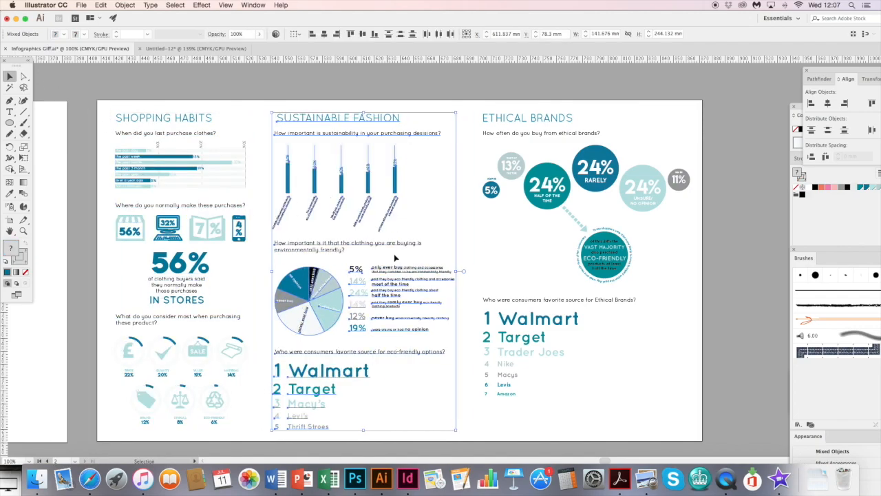
- Rearrange the Ethical Brands bubbles with the eco-friendly circle in the page's upper-right corner, and enlarge the bar chart under Sustainable Fashion
click(559, 224)
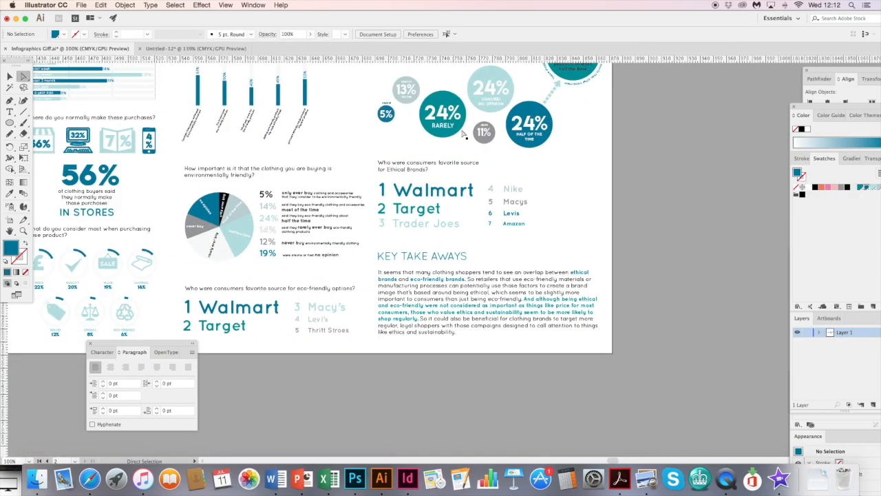
key(super+equal)
key(super+minus)
key(super+minus)
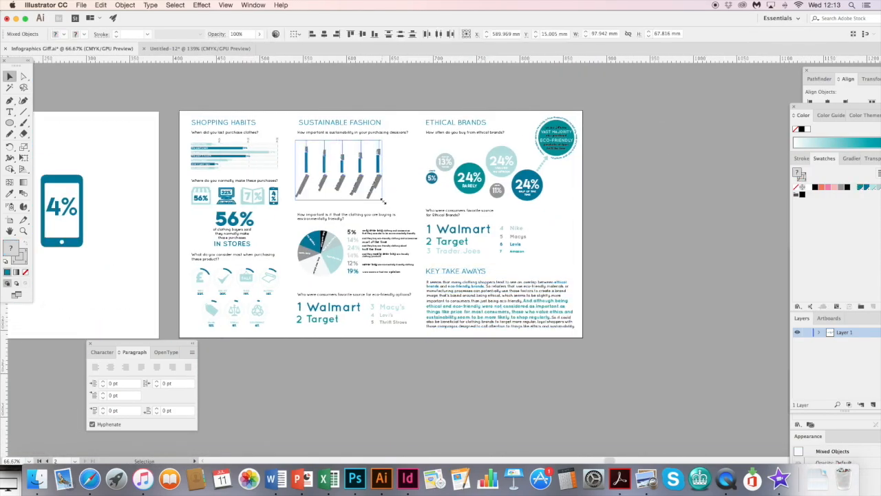
key(super+0)
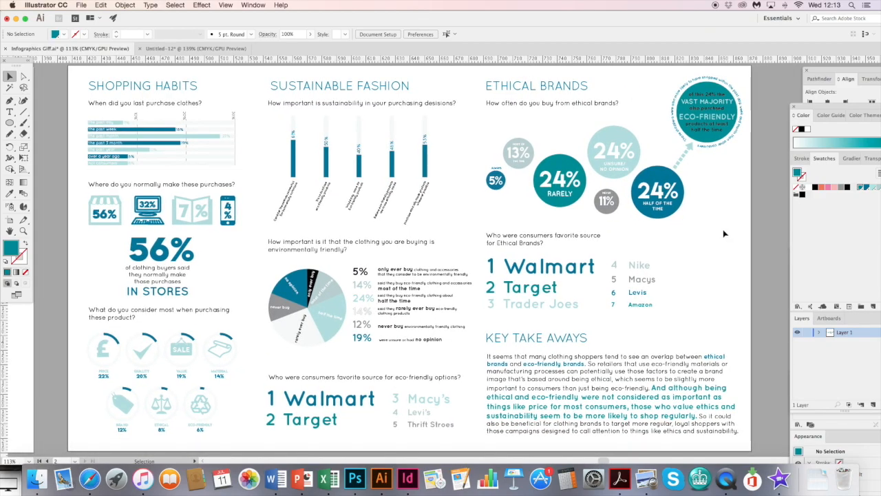
key(a)
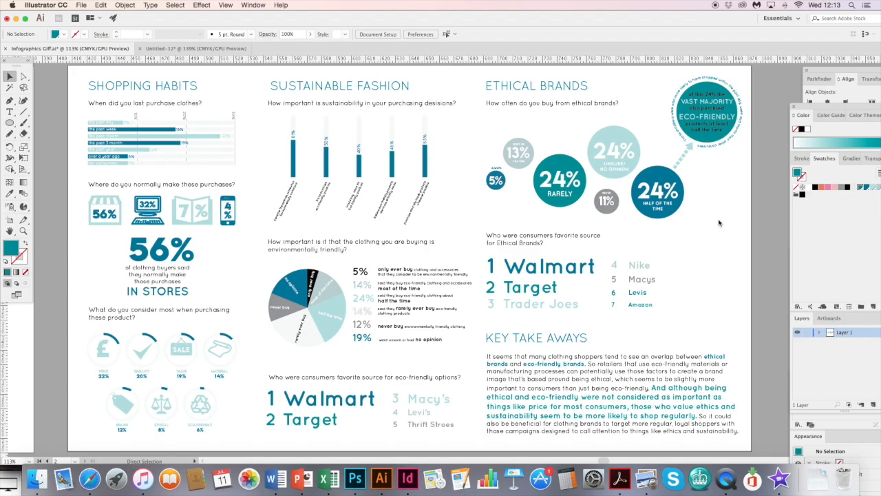
- Spell-check the infographic, correcting the misspellings to "decisions", "Trader Joe's" and "Thrift Stores" and ignoring the other flagged words
key(super+i)
click(478, 160)
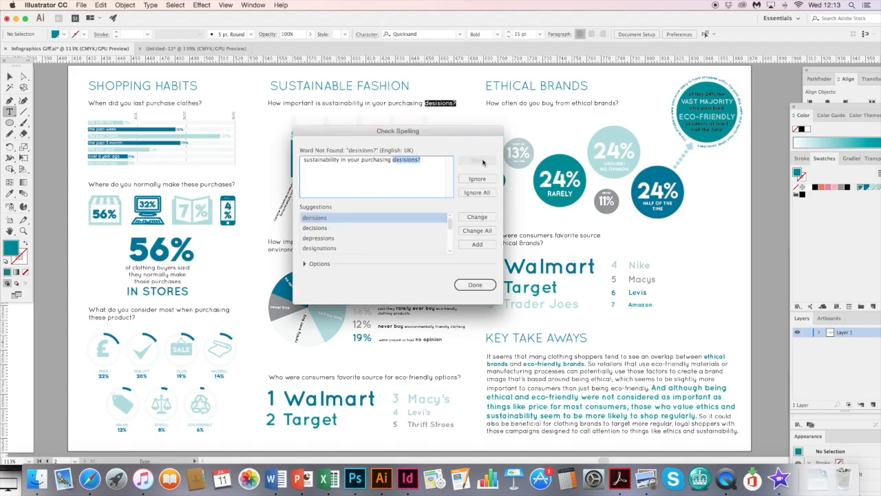
click(475, 181)
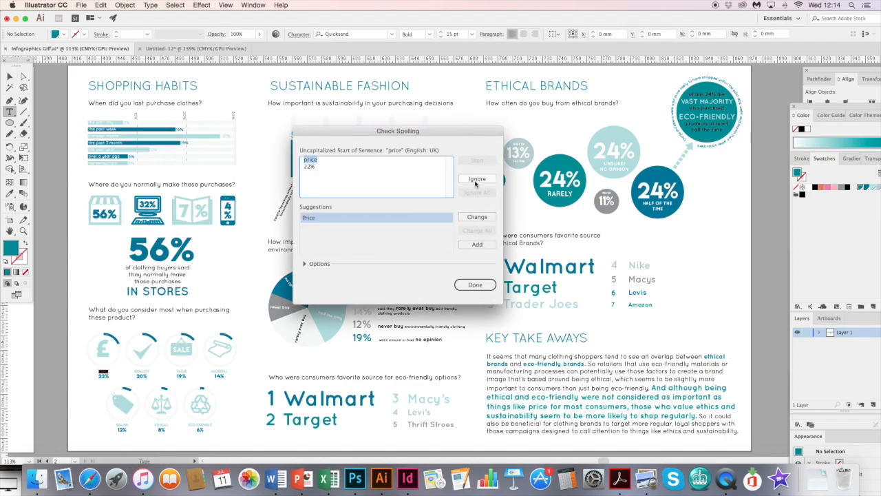
click(474, 183)
click(473, 183)
click(478, 181)
click(482, 180)
click(478, 179)
click(478, 179)
click(478, 179)
click(478, 179)
click(478, 243)
click(478, 243)
click(476, 284)
click(11, 75)
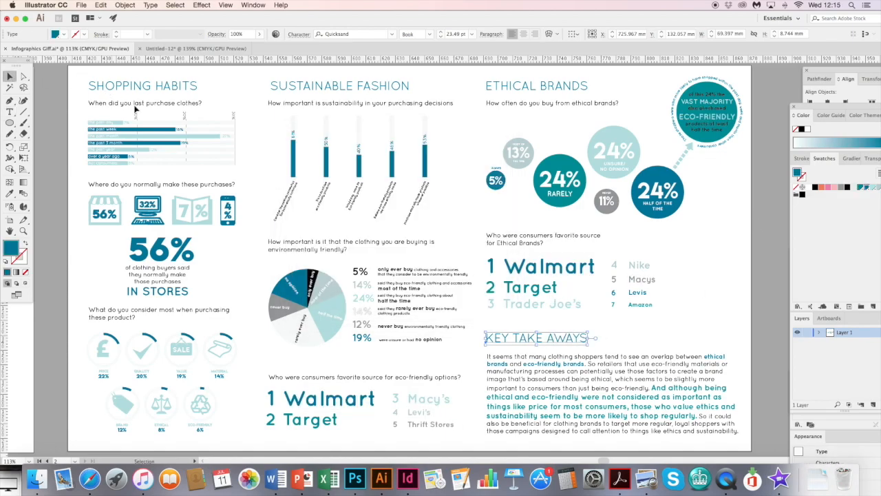